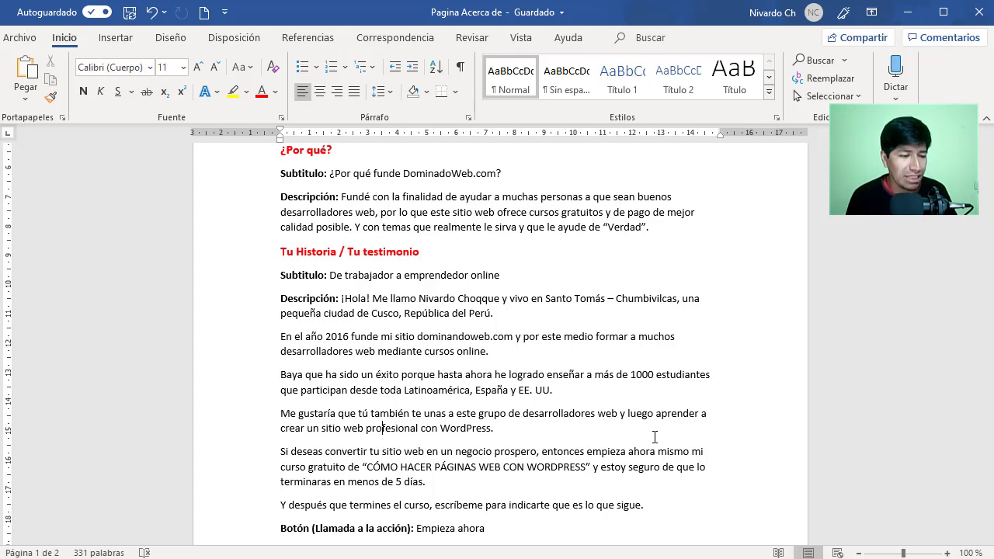
Review the Acerca de page copy and the blank Hoja de guía template in the Word document.
scroll(516, 408, up, 5)
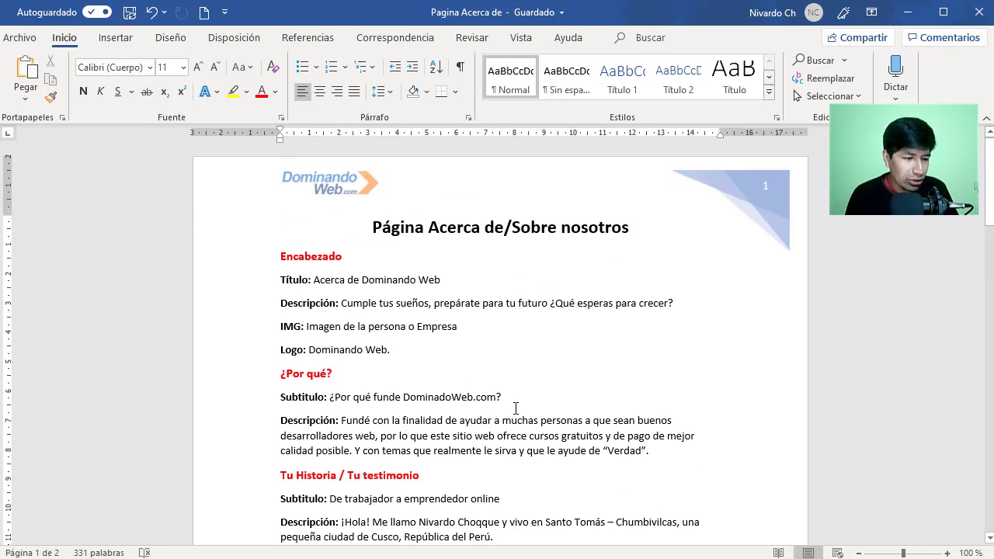
scroll(516, 408, down, 9)
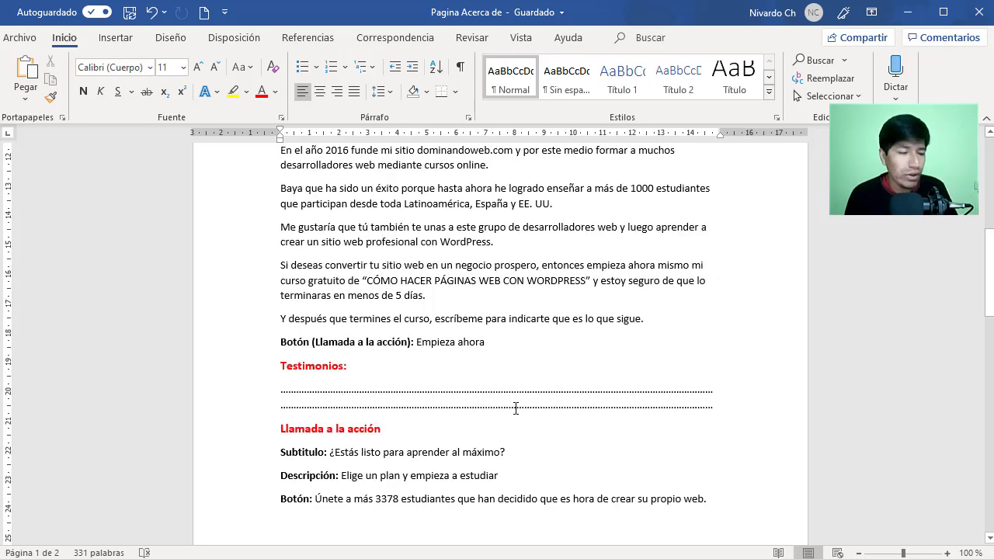
scroll(516, 407, down, 8)
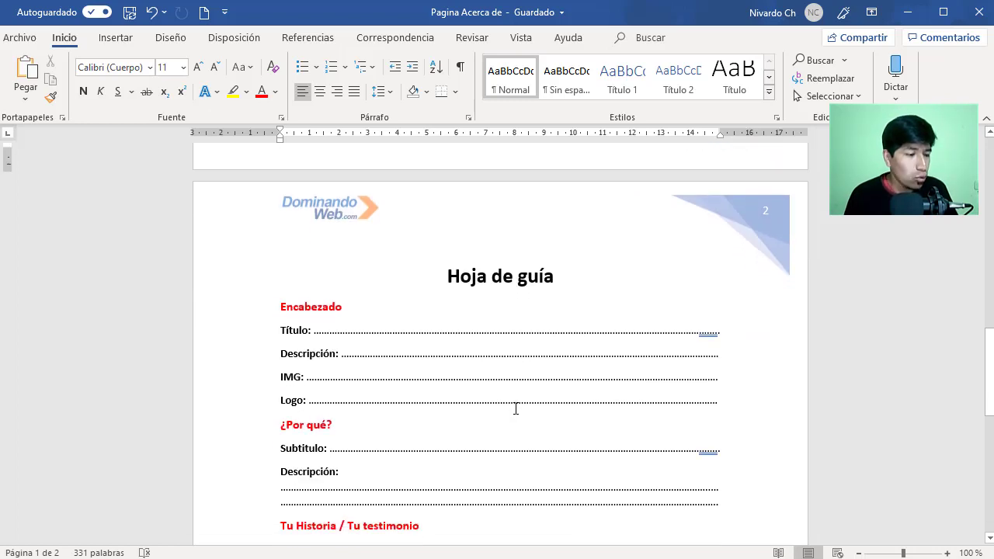
scroll(516, 408, down, 4)
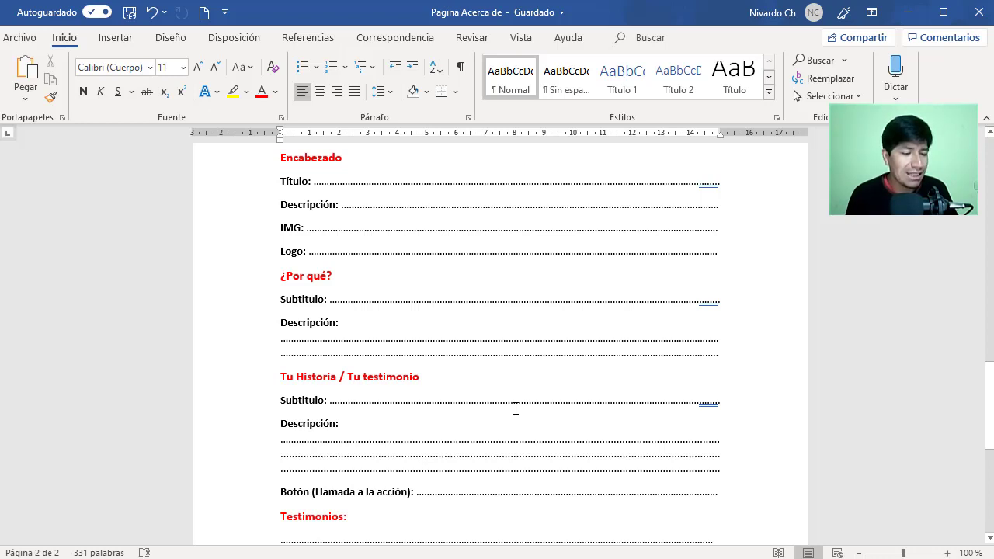
scroll(516, 408, up, 8)
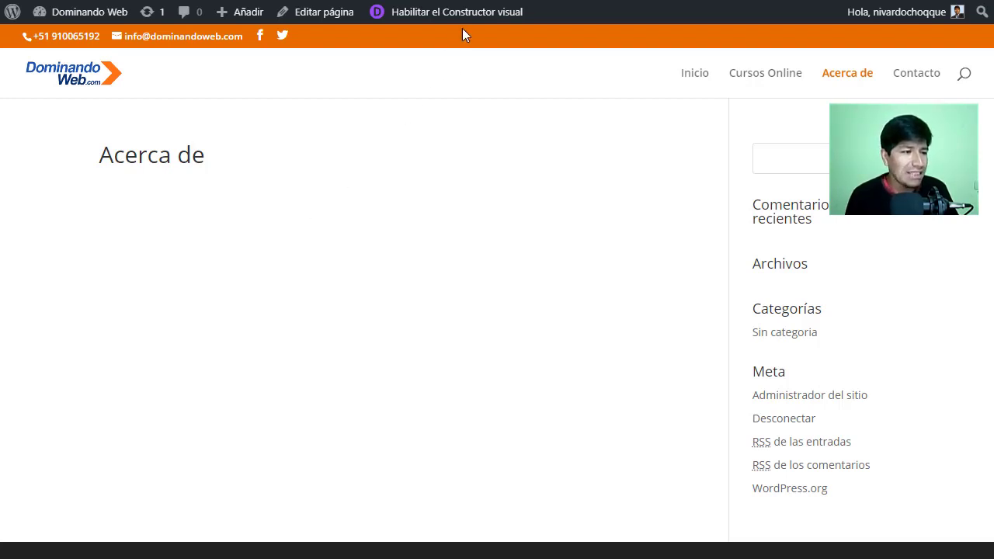
Start building the Acerca de page from scratch in the visual builder and add a one-column row with a Text module.
click(425, 21)
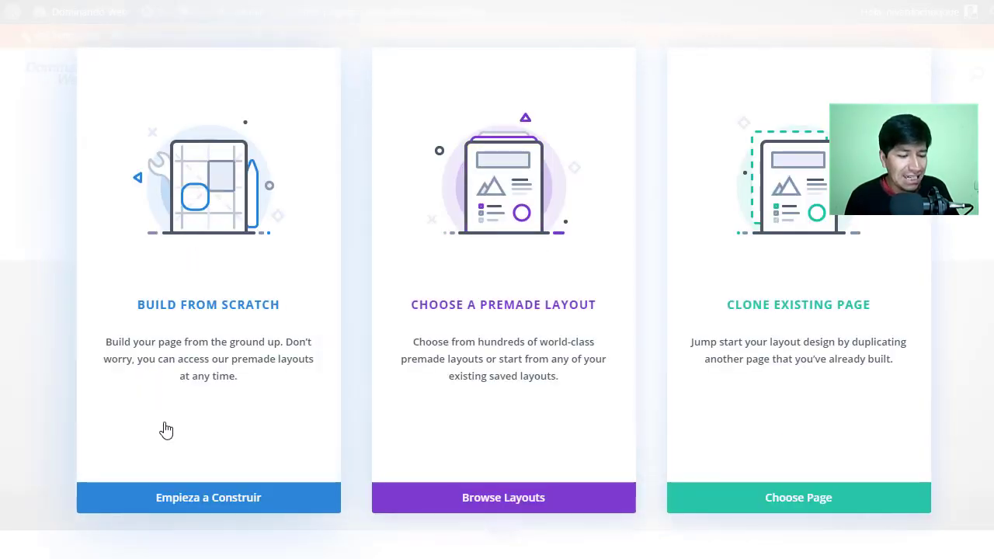
click(194, 501)
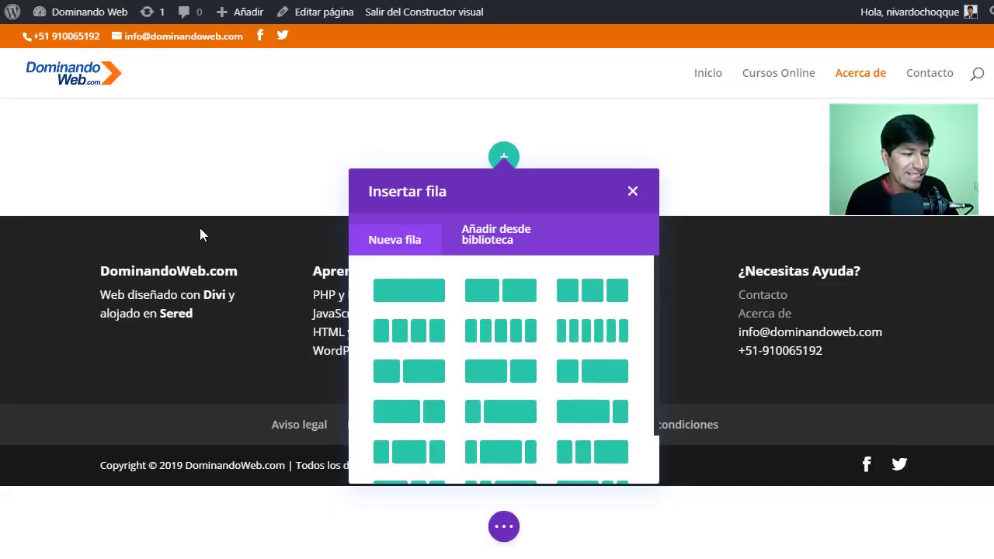
click(415, 291)
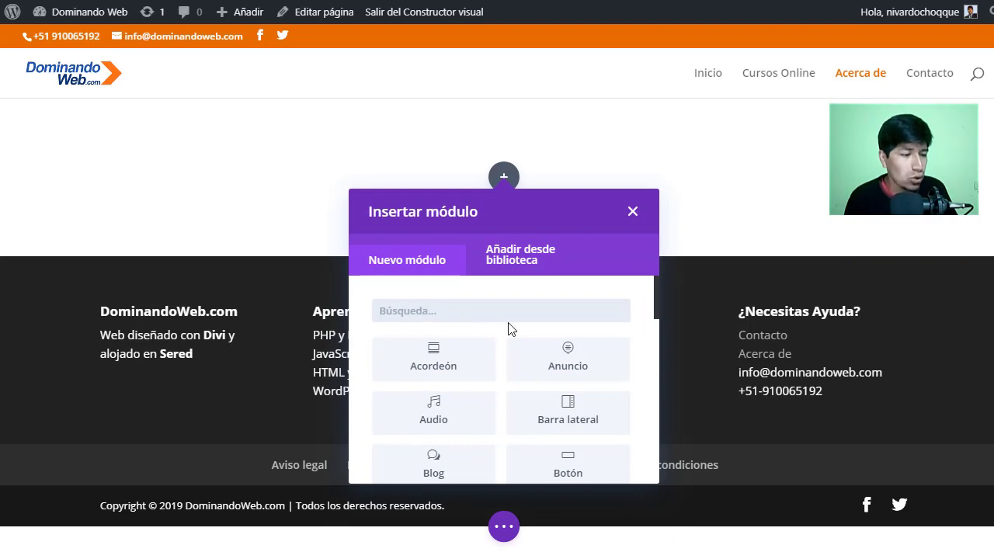
scroll(510, 330, down, 10)
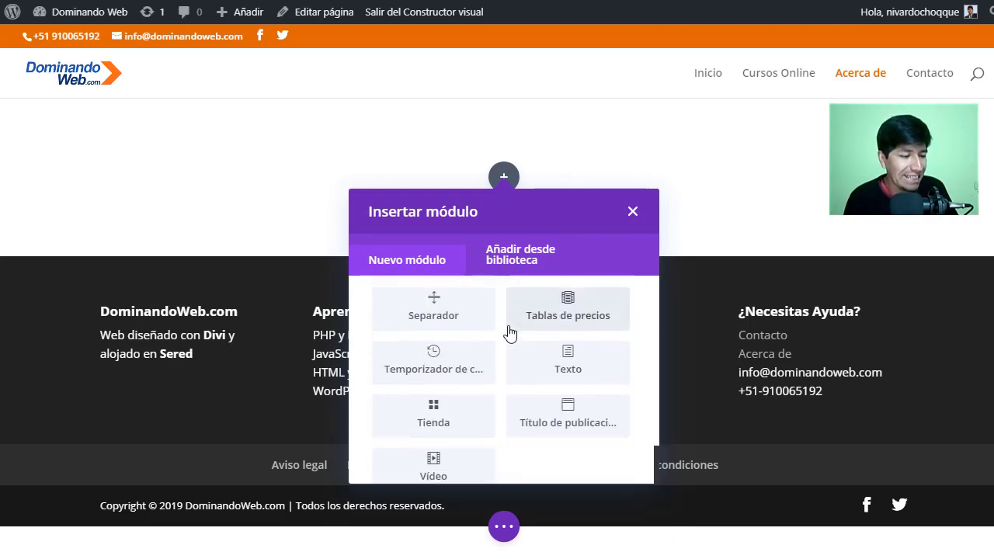
click(573, 365)
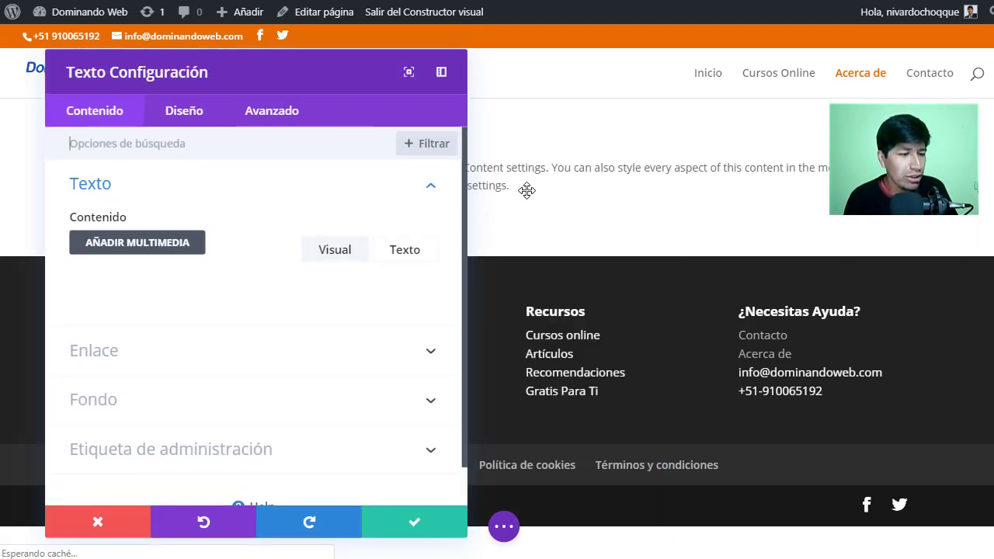
Switch to the Word document and copy the header title "Acerca de Dominando Web".
key(alt+Tab)
scroll(466, 358, up, 15)
drag(317, 280, 439, 281)
right_click(428, 286)
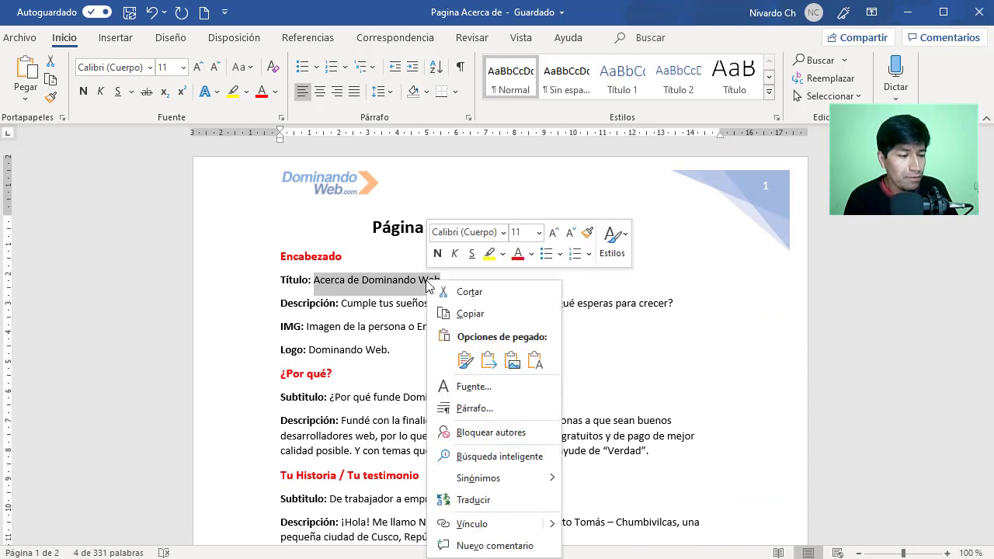
click(458, 314)
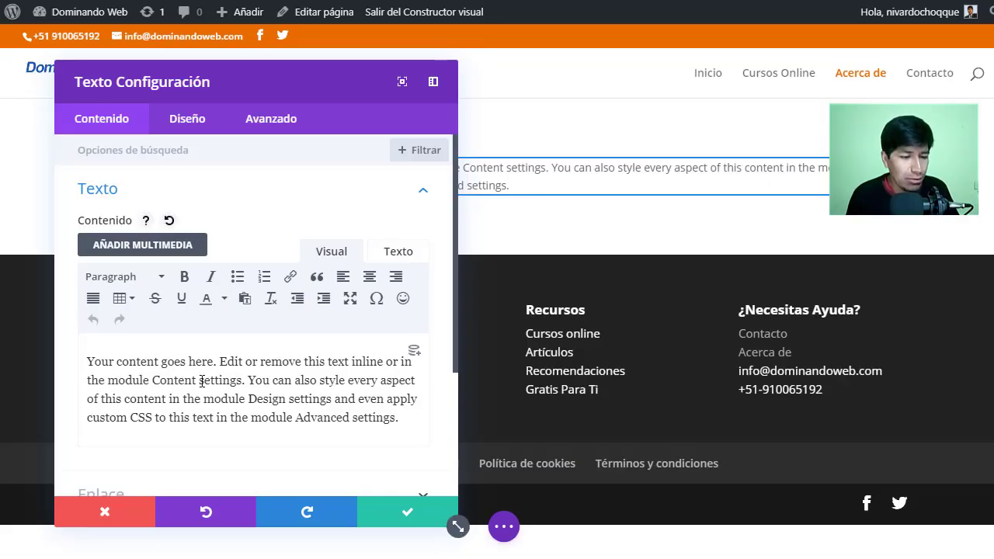
Replace the Text module's placeholder content with the copied title "Acerca de Dominando Web", pasted as plain text.
triple_click(202, 380)
key(Delete)
click(245, 299)
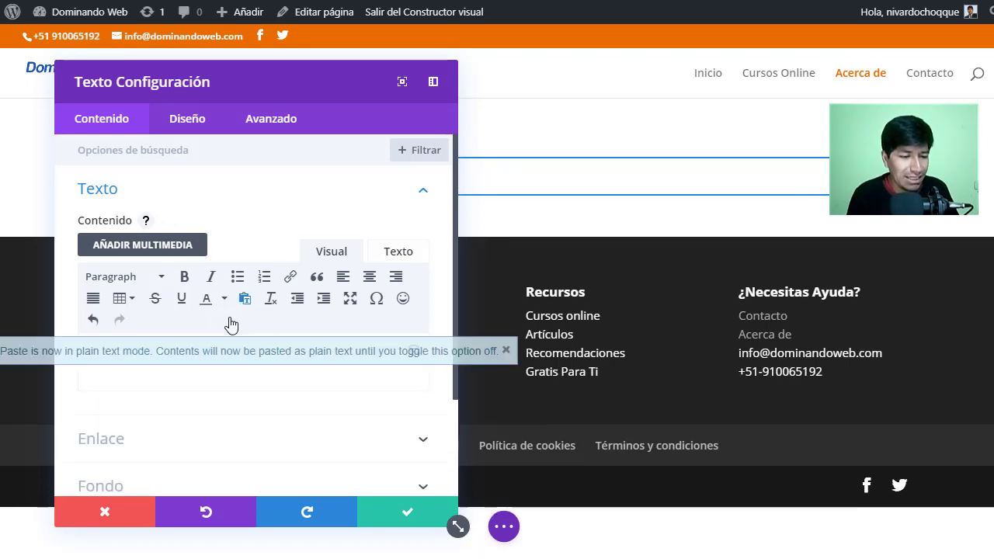
click(505, 351)
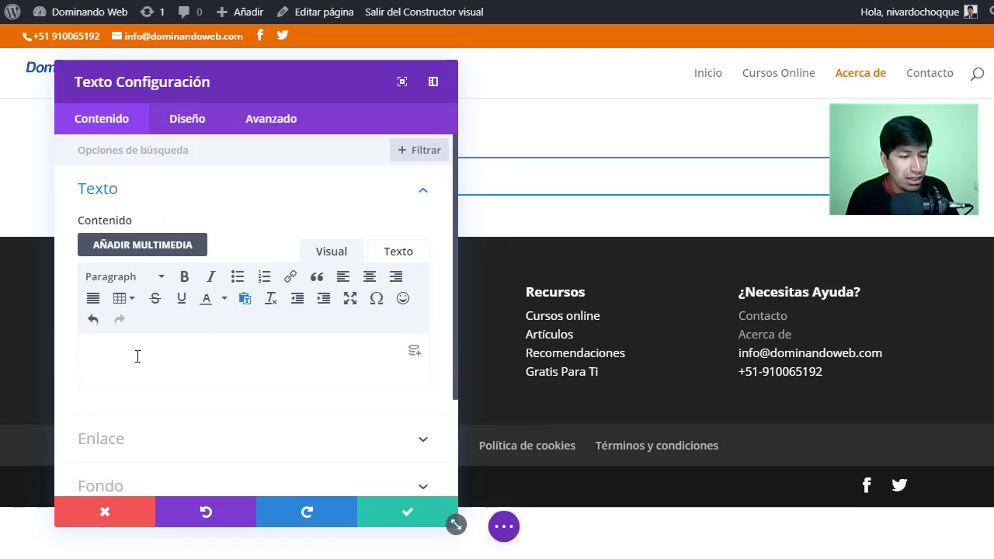
right_click(138, 355)
click(173, 194)
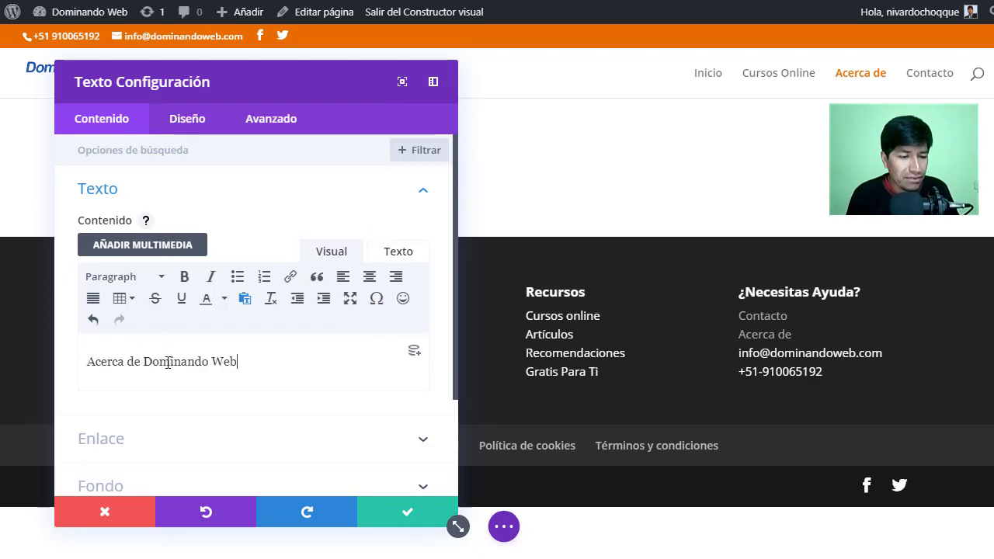
Format the title "Acerca de Dominando Web" as Heading 1.
drag(266, 360, 67, 356)
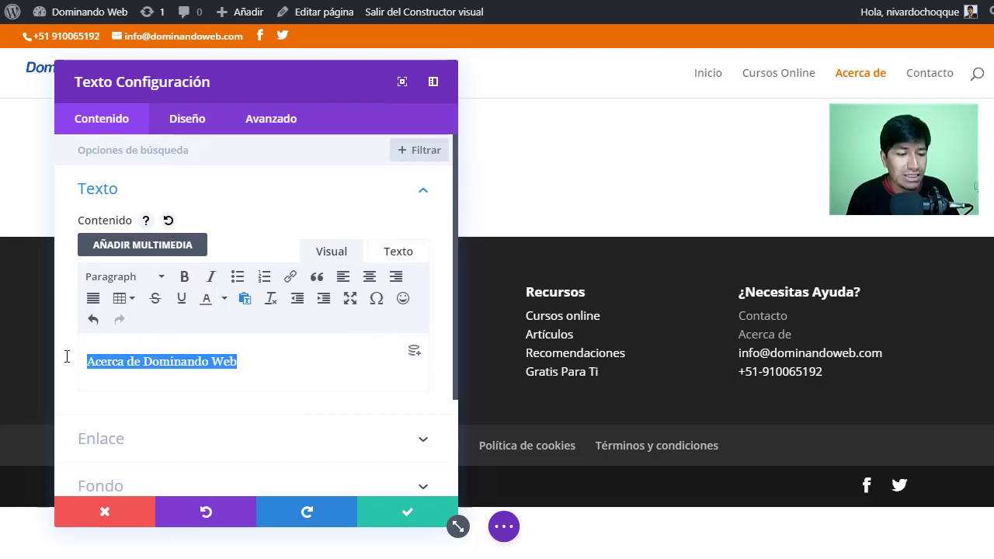
click(138, 277)
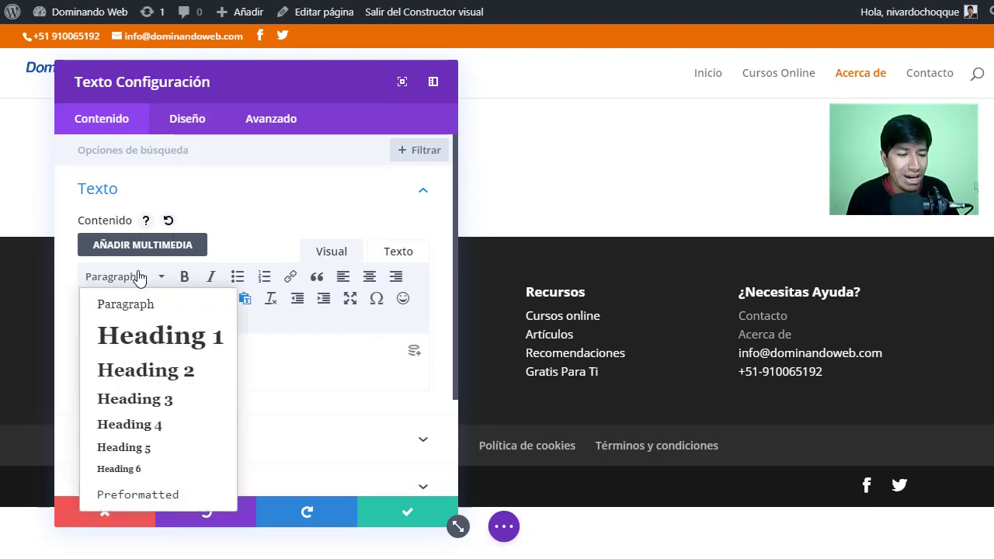
click(152, 336)
Move the settings window clear of the title and set the module's text orientation to centered.
drag(269, 91, 789, 78)
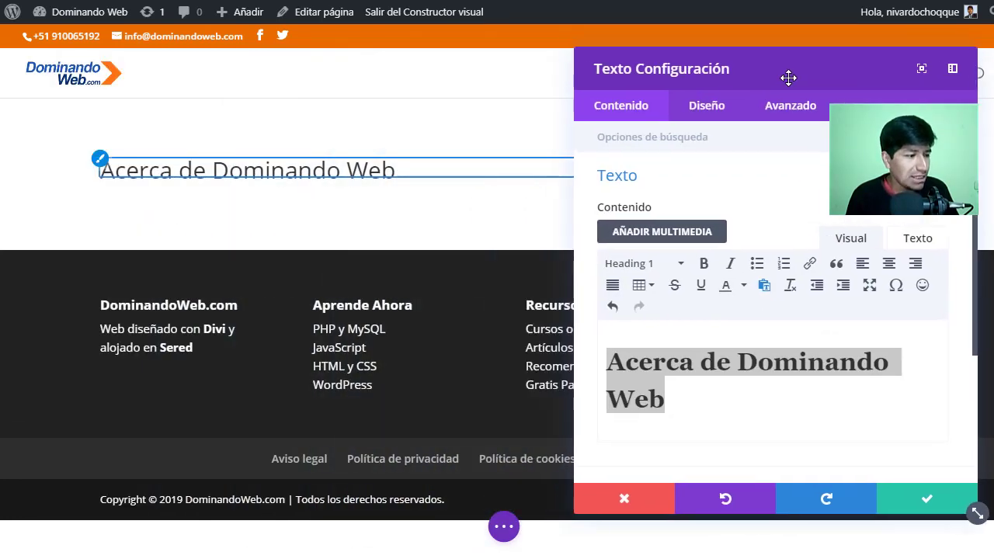
click(708, 110)
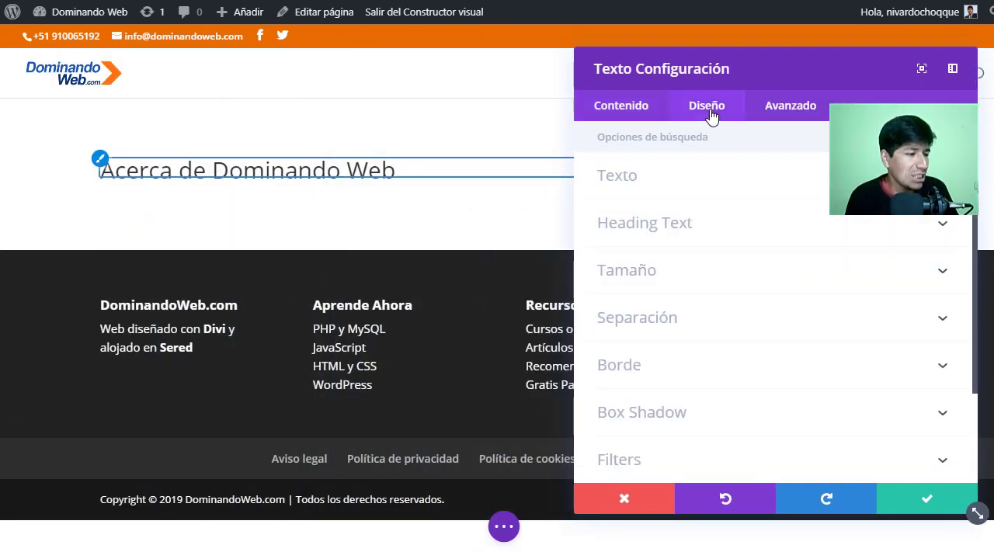
click(665, 176)
scroll(748, 304, down, 4)
scroll(748, 303, down, 5)
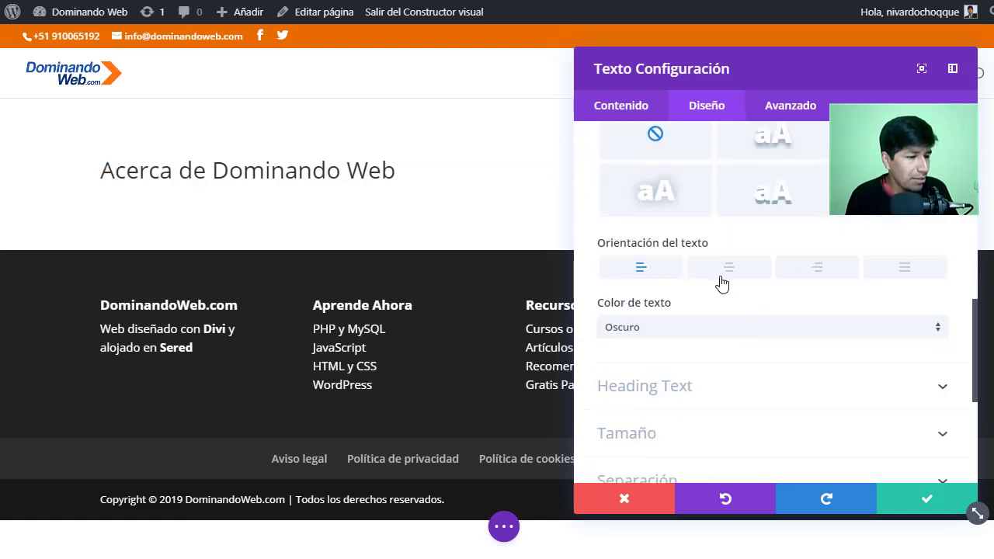
click(733, 276)
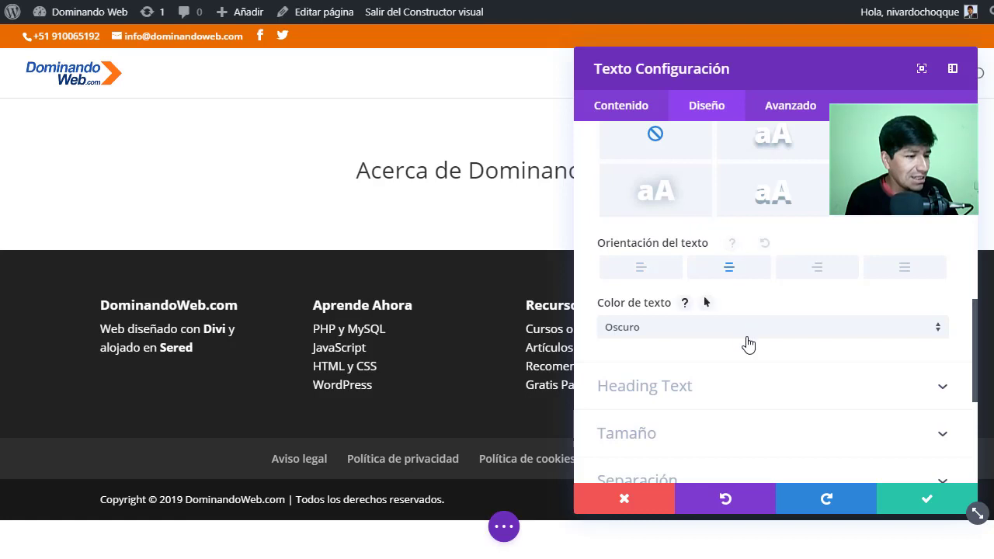
Set the heading text's font weight to Bold in the module's design settings.
scroll(748, 343, down, 2)
click(697, 243)
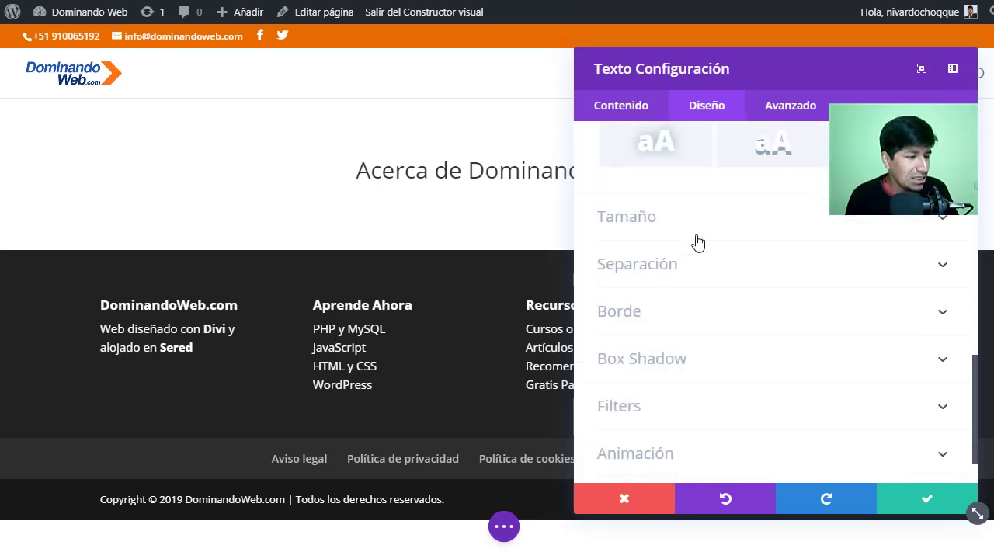
scroll(695, 240, down, 2)
scroll(684, 239, up, 1)
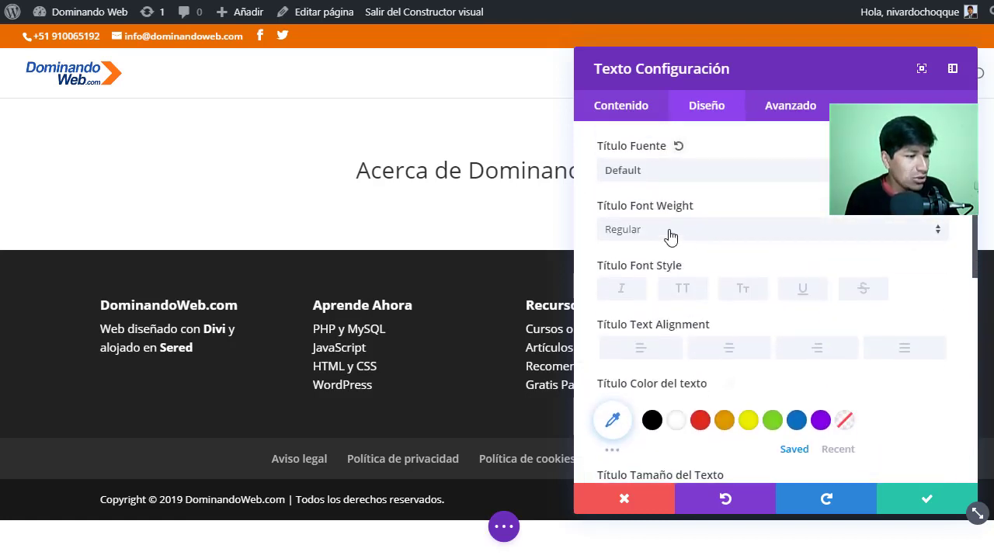
click(670, 233)
click(689, 321)
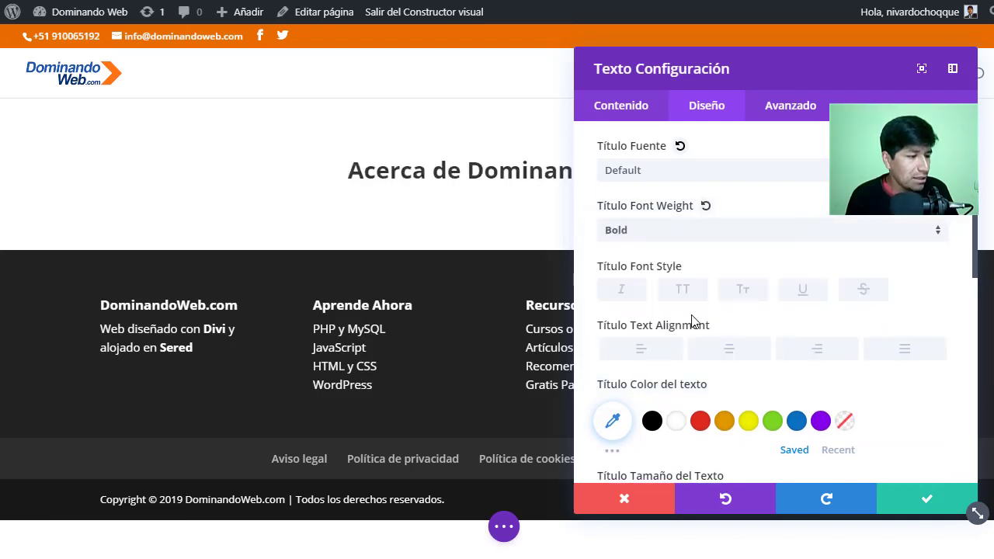
Increase the title's heading text size and save the Text module settings.
scroll(692, 321, down, 5)
scroll(687, 233, up, 1)
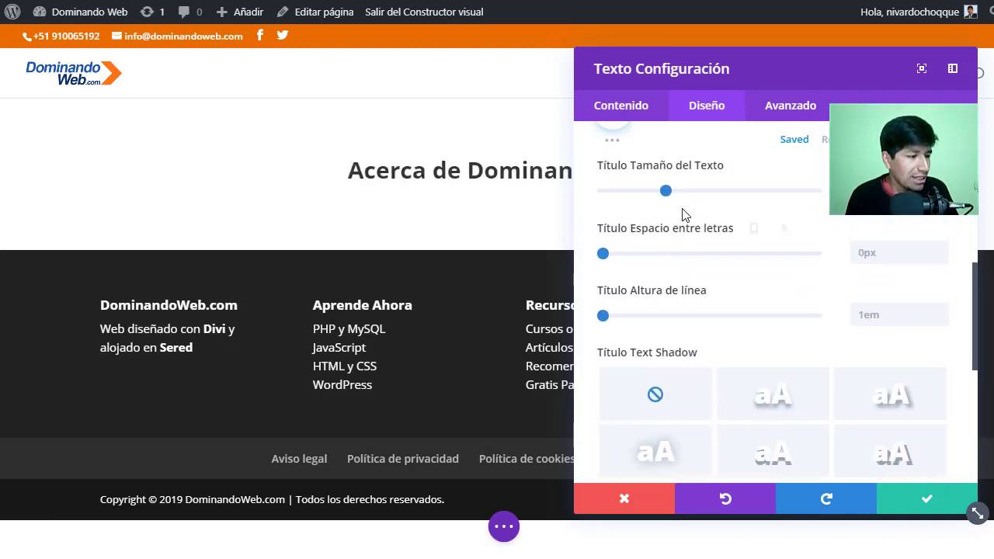
drag(666, 190, 698, 200)
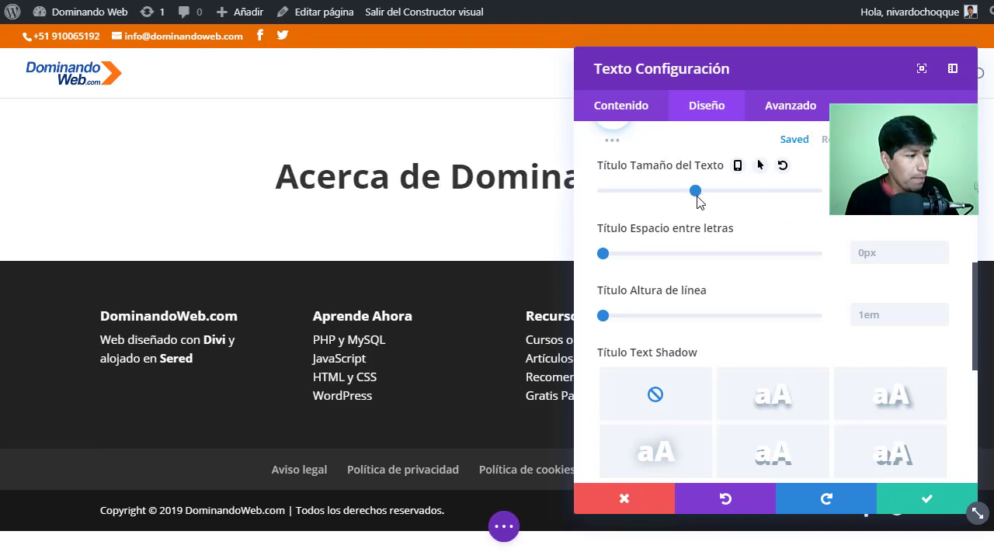
click(896, 497)
Check the image-and-text layout in the Acerca de mockup, and insert a matching row of two equal columns below the title.
key(alt+Tab)
scroll(555, 417, up, 3)
scroll(555, 417, down, 2)
scroll(555, 418, down, 1)
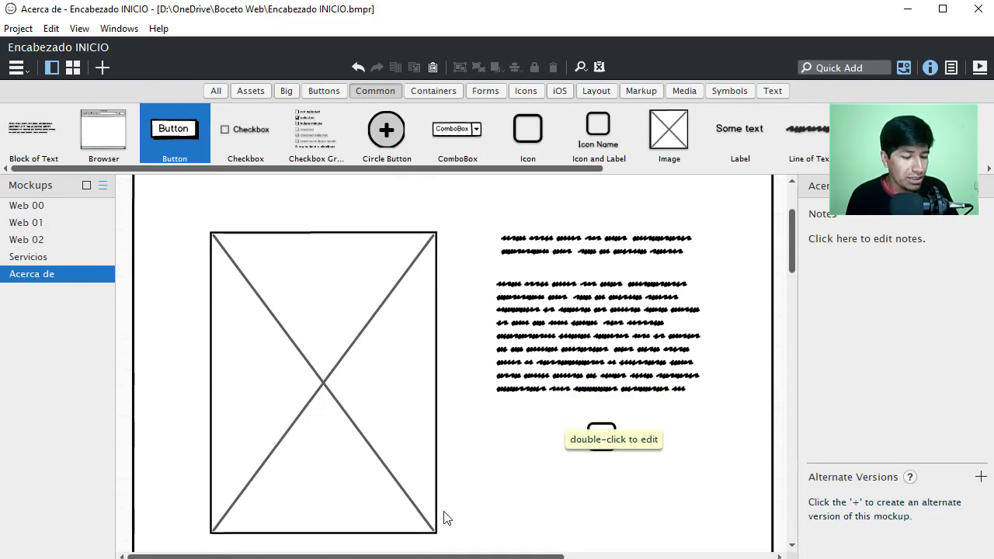
key(alt+Tab)
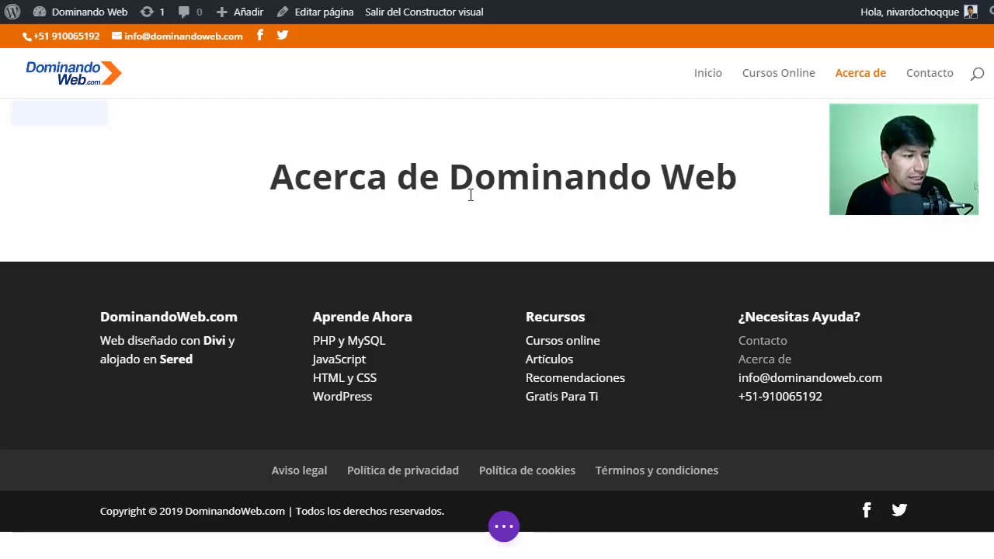
click(502, 222)
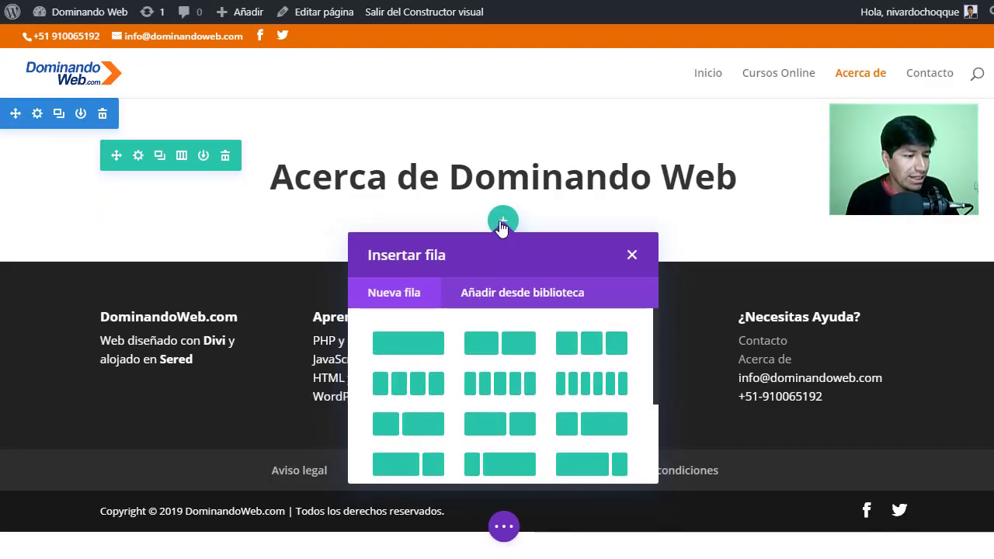
click(497, 355)
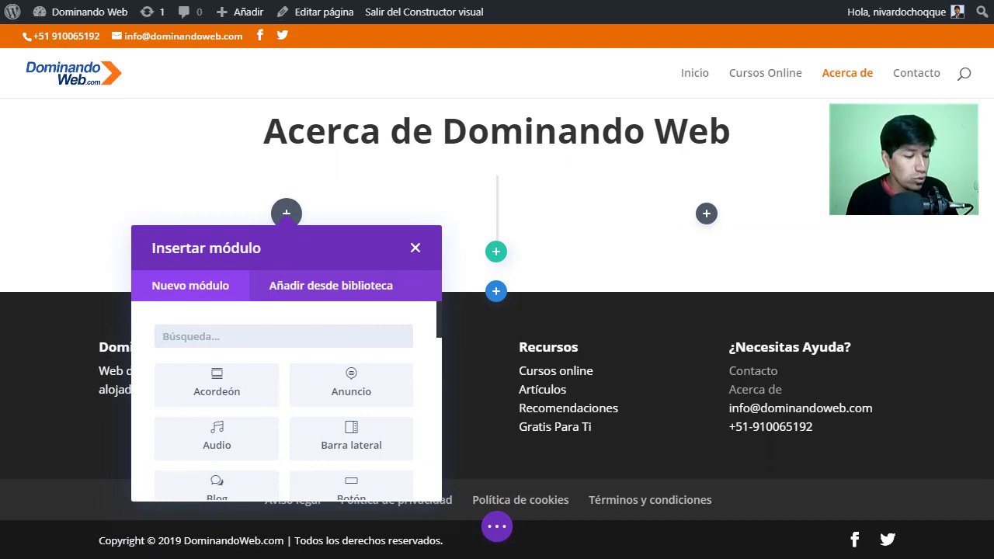
Add an Image module to the first column of the two-column row.
key(alt+Tab)
key(alt+Tab)
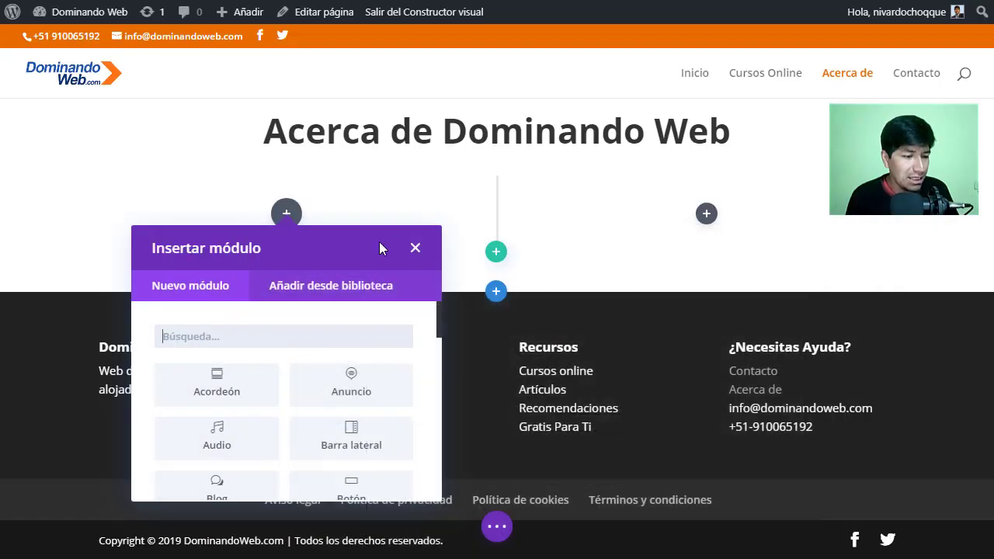
scroll(259, 356, down, 3)
scroll(257, 355, down, 3)
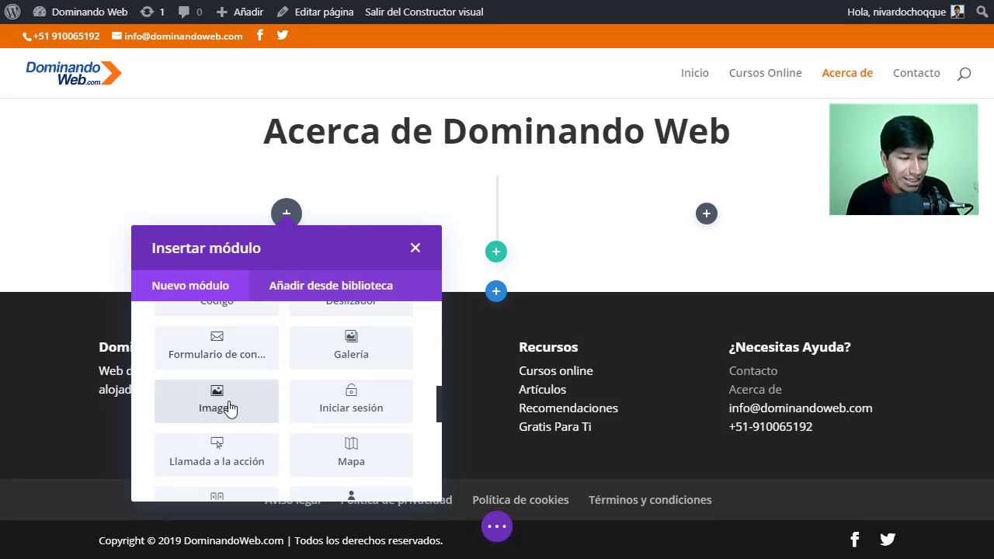
key(Escape)
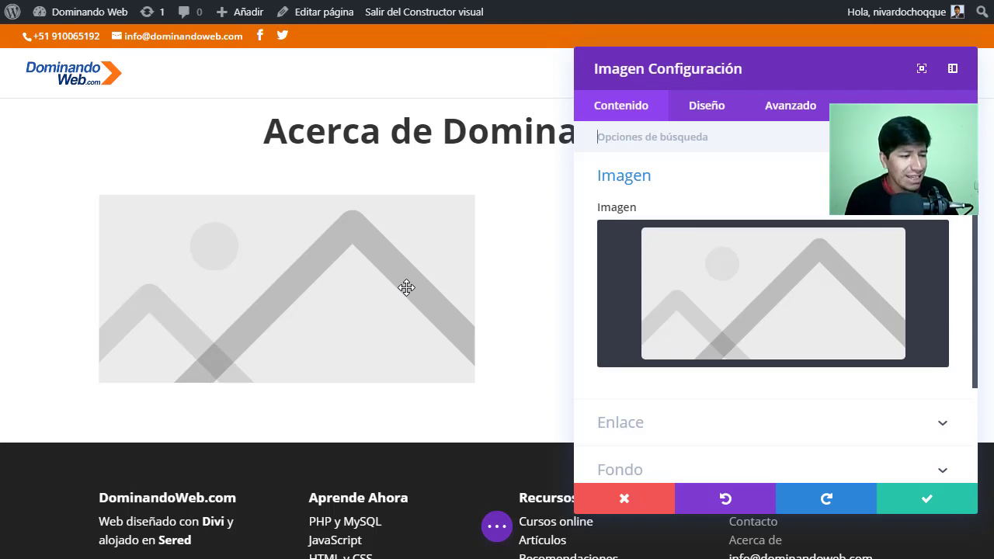
Set the first column's Image module to the media library photo of the man in the red T-shirt.
click(807, 258)
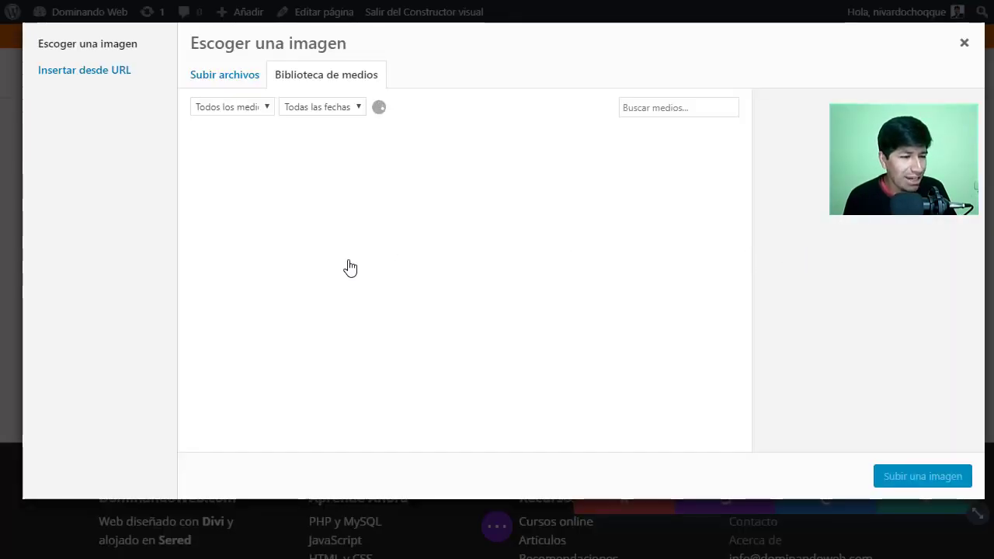
scroll(308, 264, down, 3)
scroll(317, 257, up, 5)
scroll(317, 258, down, 5)
scroll(317, 257, up, 5)
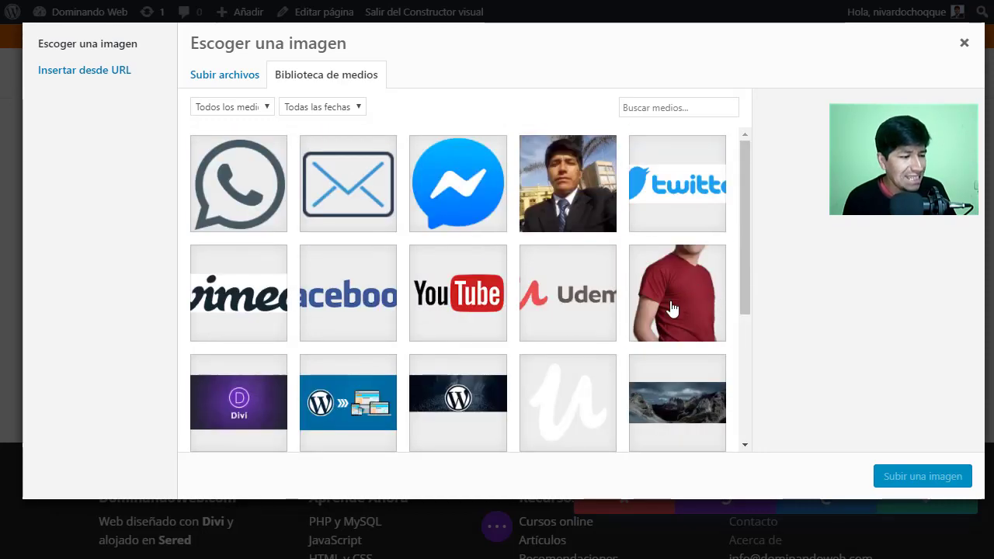
click(673, 309)
click(932, 477)
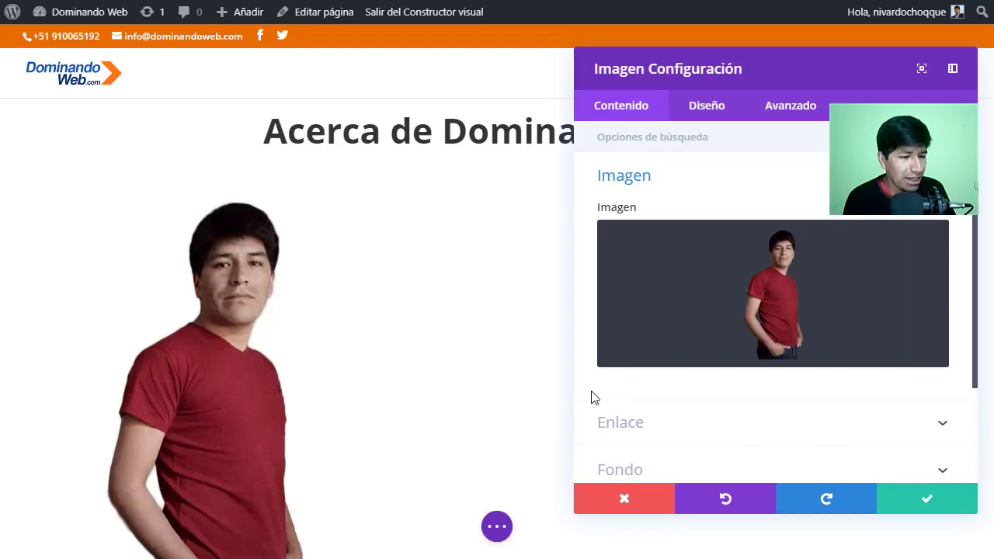
Center-align the photo in the Image module's design settings and save the module.
click(686, 110)
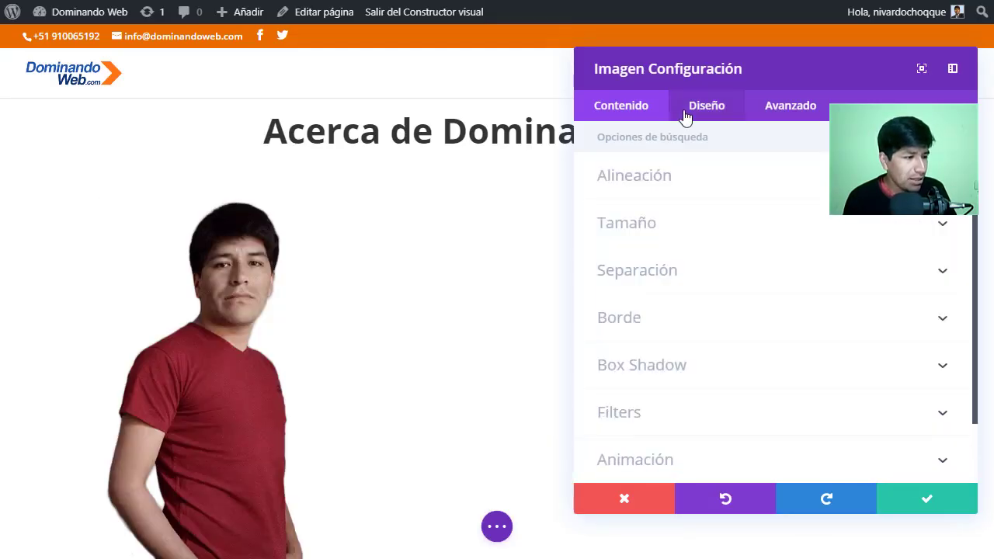
click(670, 177)
click(763, 234)
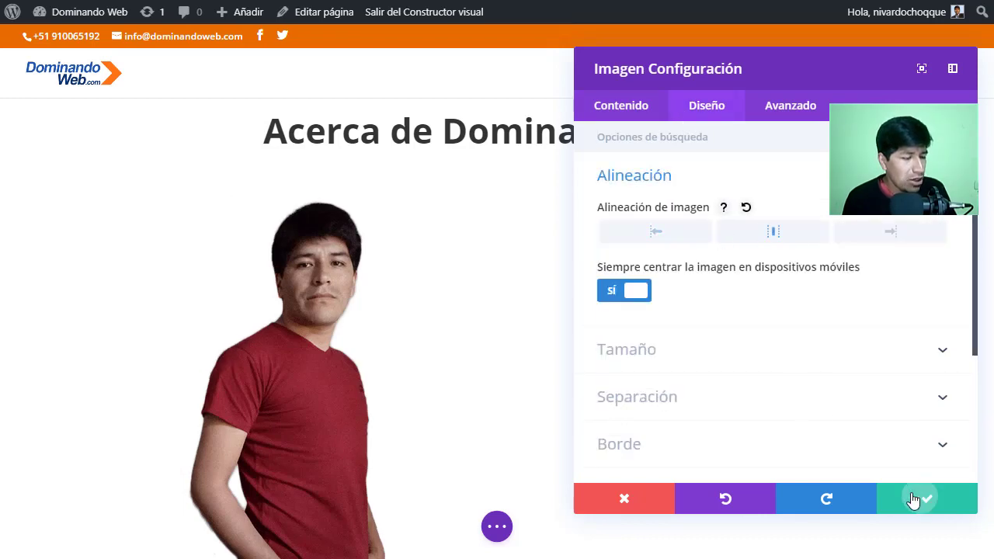
click(919, 501)
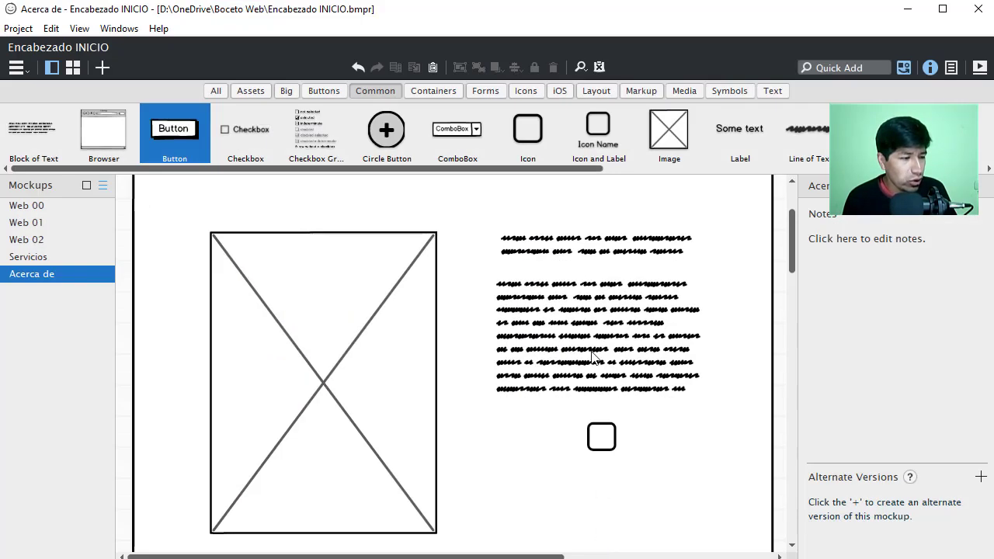
Check the text block beside the image in the Acerca de mockup, and insert a Text module in the second column.
scroll(584, 295, up, 1)
scroll(584, 296, down, 1)
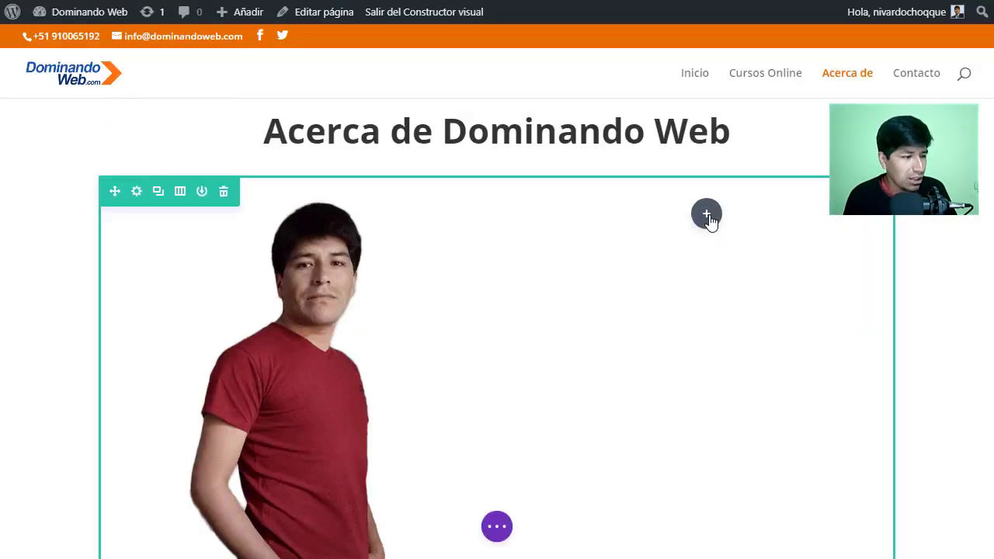
click(707, 214)
scroll(723, 349, down, 15)
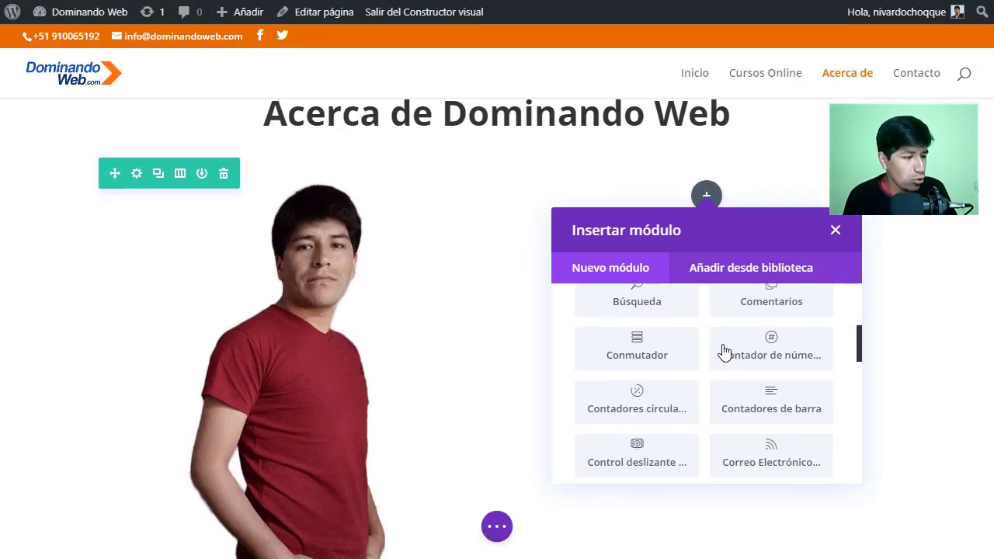
click(766, 412)
Switch to the Word document and copy both paragraphs of the Encabezado description, without the "Descripción:" label.
key(alt+Tab)
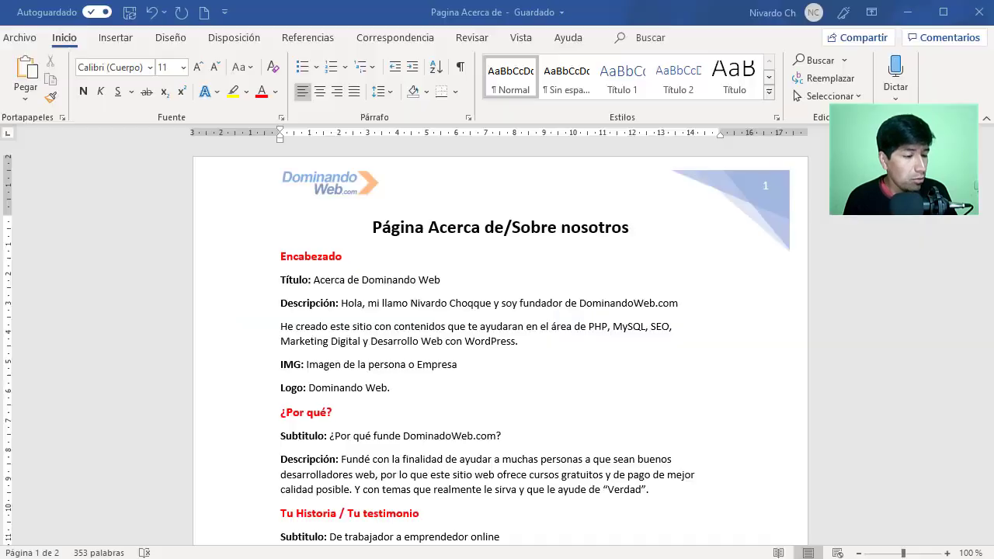
drag(343, 303, 536, 342)
right_click(433, 324)
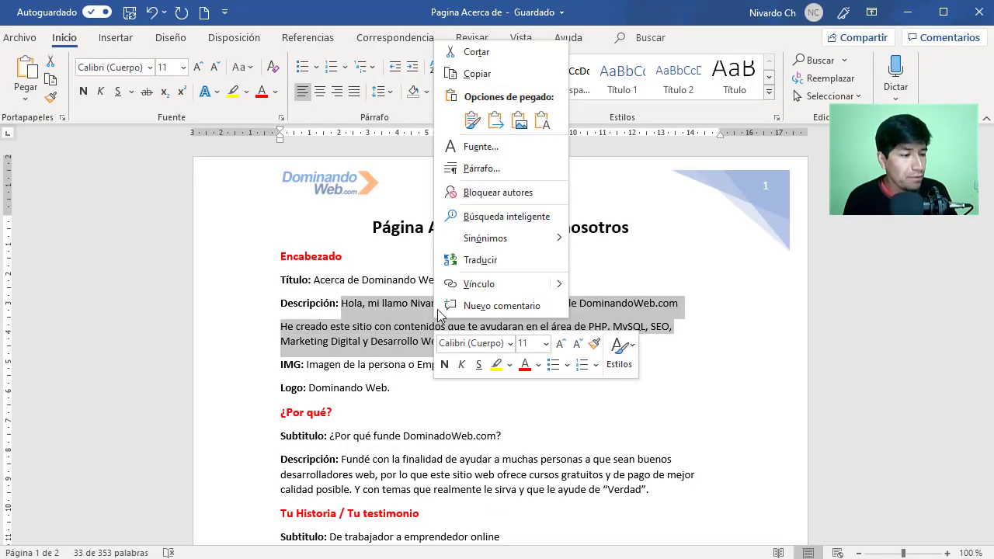
click(497, 73)
key(alt+Tab)
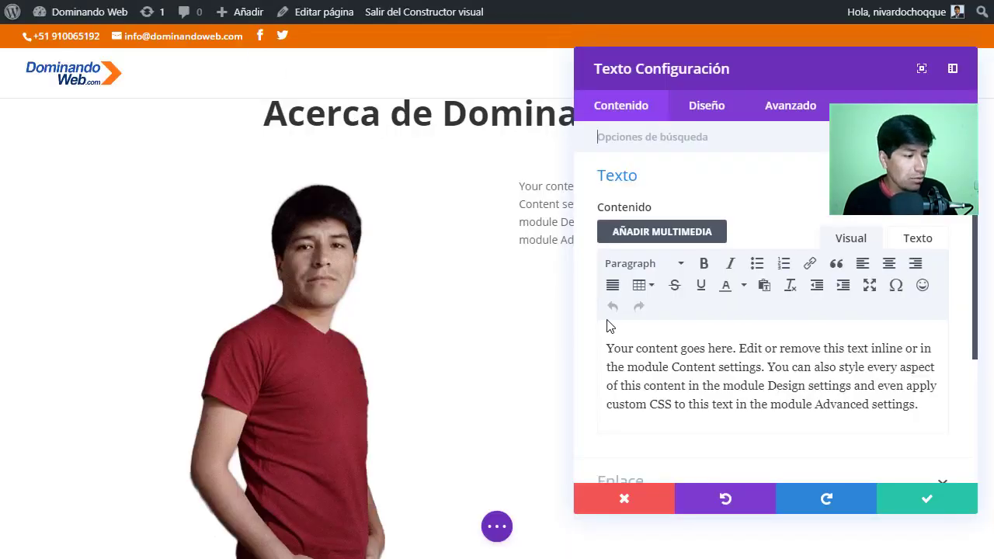
Replace the Text module's placeholder content with the copied Encabezado description.
click(738, 369)
key(ctrl+a)
key(BackSpace)
click(765, 289)
right_click(660, 348)
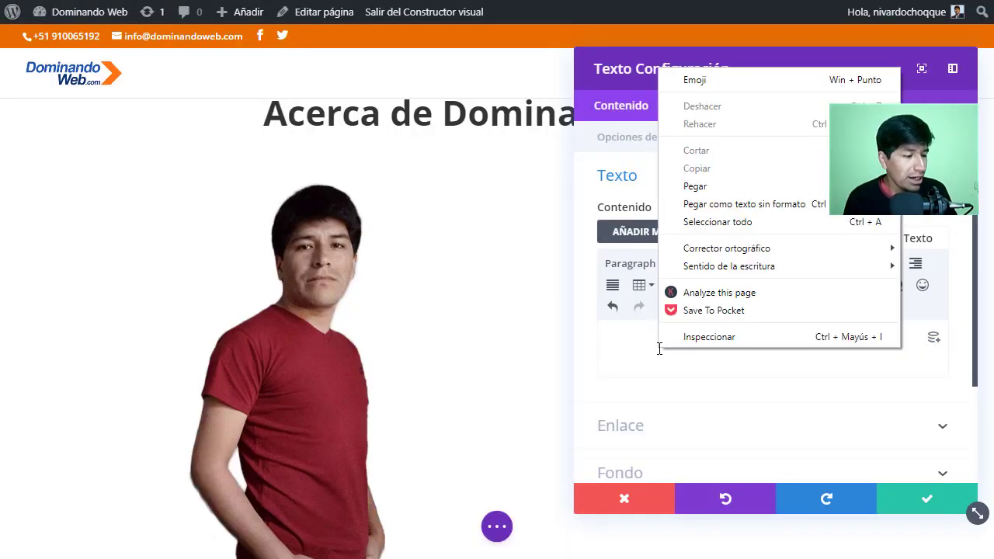
click(706, 188)
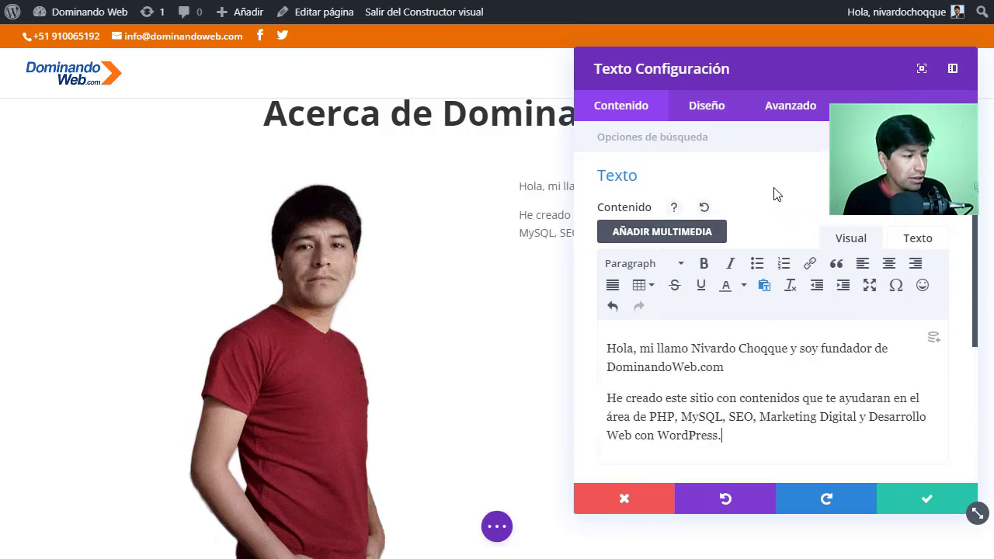
Move the settings window off the second column and center the text orientation in the Text module's design settings.
drag(819, 73, 234, 71)
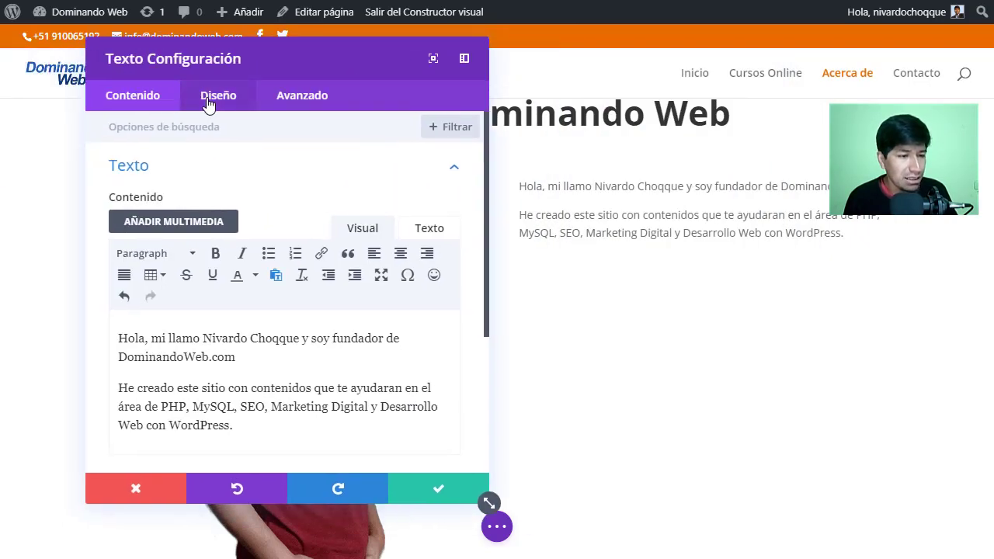
click(209, 98)
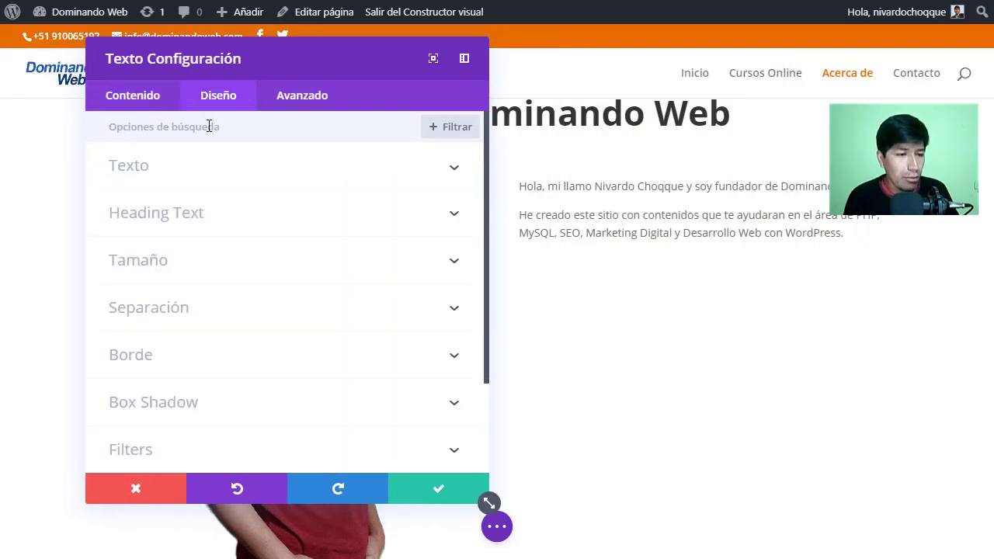
click(212, 169)
scroll(244, 262, down, 5)
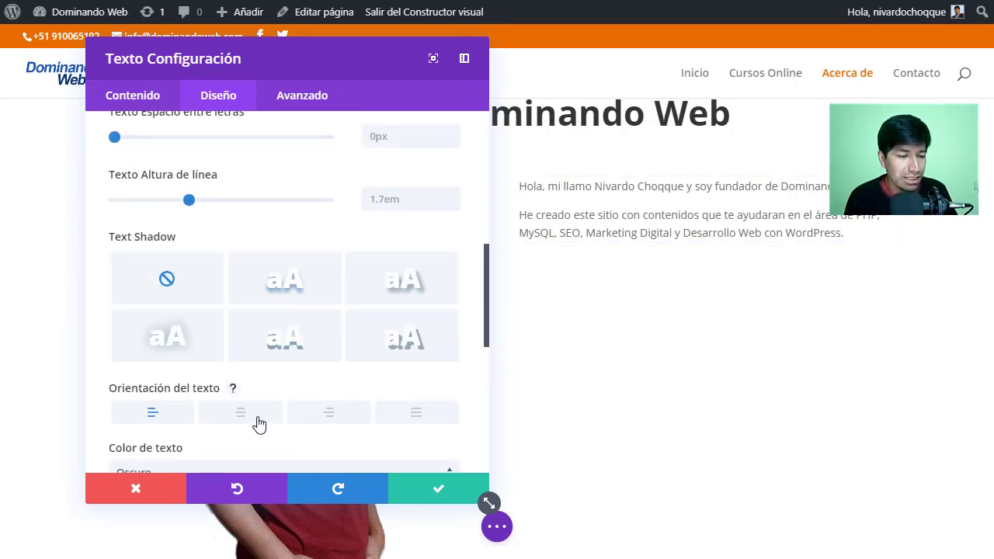
click(258, 420)
Set the description's text size to 18px and line height to 1.6em, and save the Text module.
scroll(261, 339, up, 5)
scroll(261, 339, up, 1)
drag(143, 308, 152, 310)
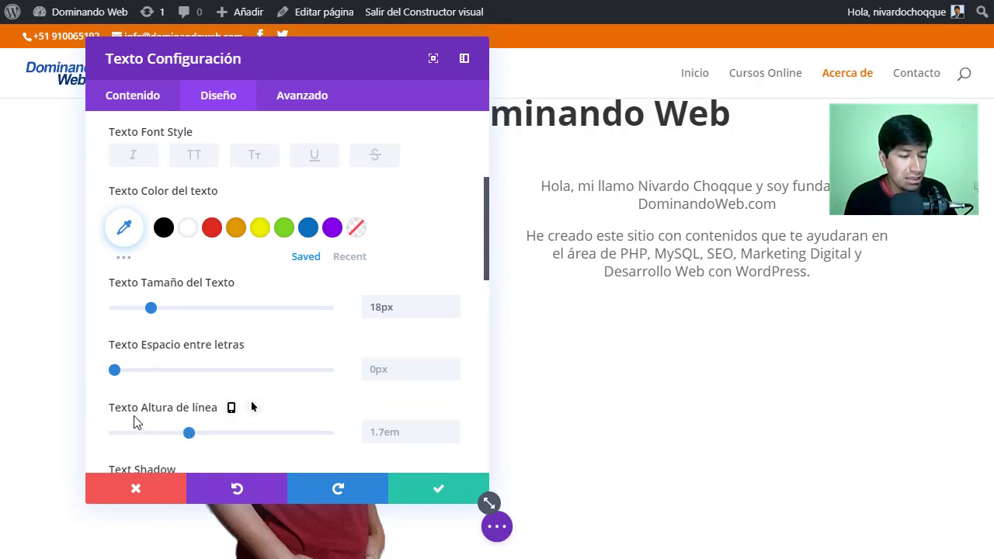
drag(185, 439, 184, 440)
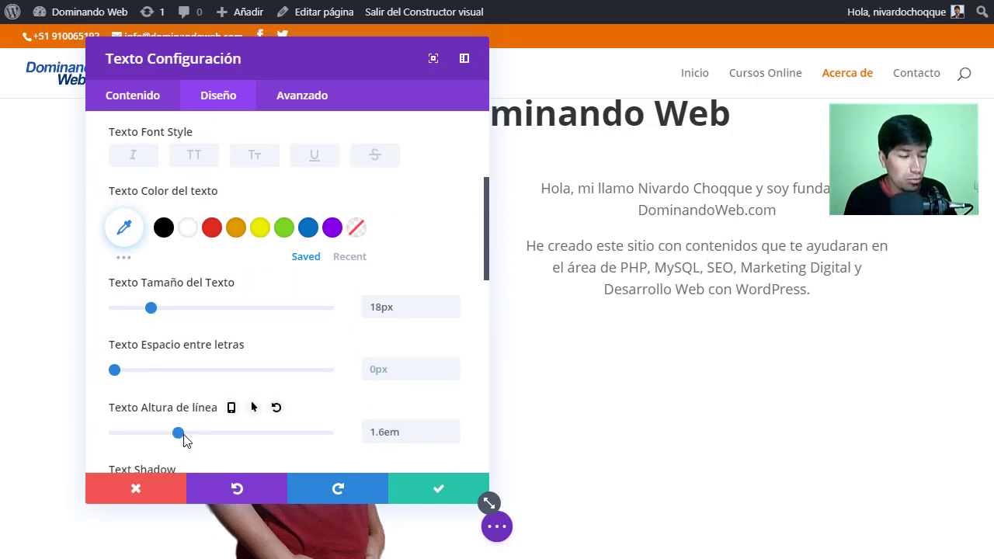
click(415, 496)
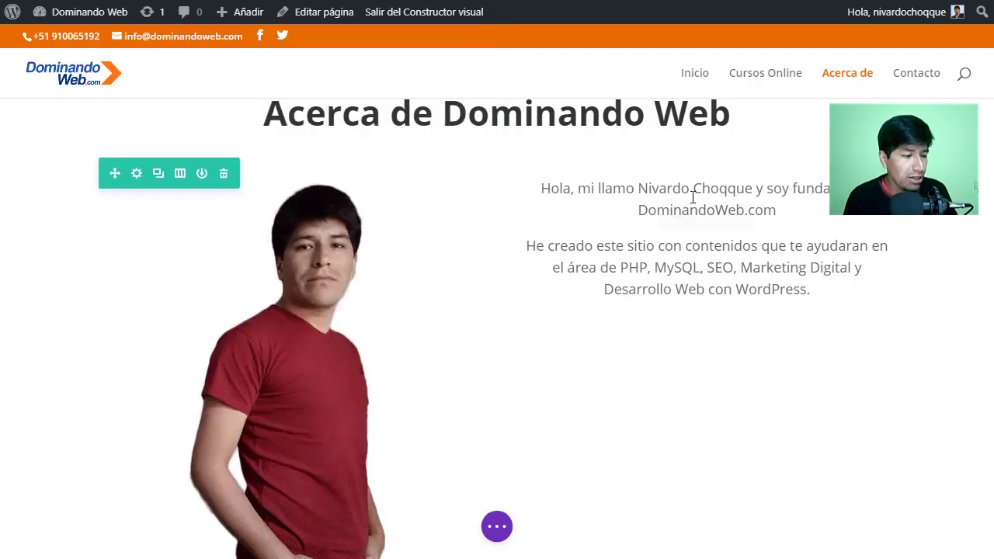
Check the mockup for the element below the text, and insert an Image module under the description in the second column.
key(alt+Tab)
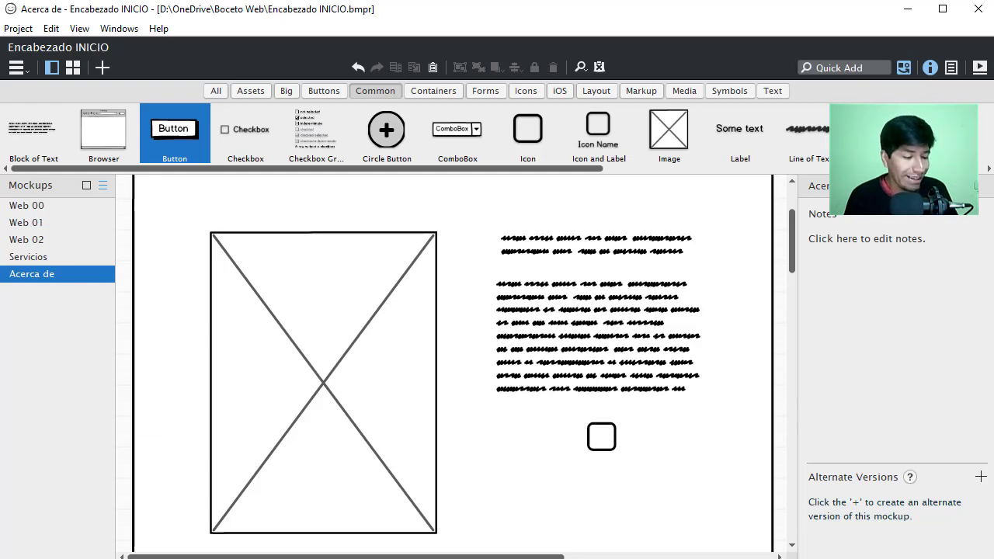
key(alt+Tab)
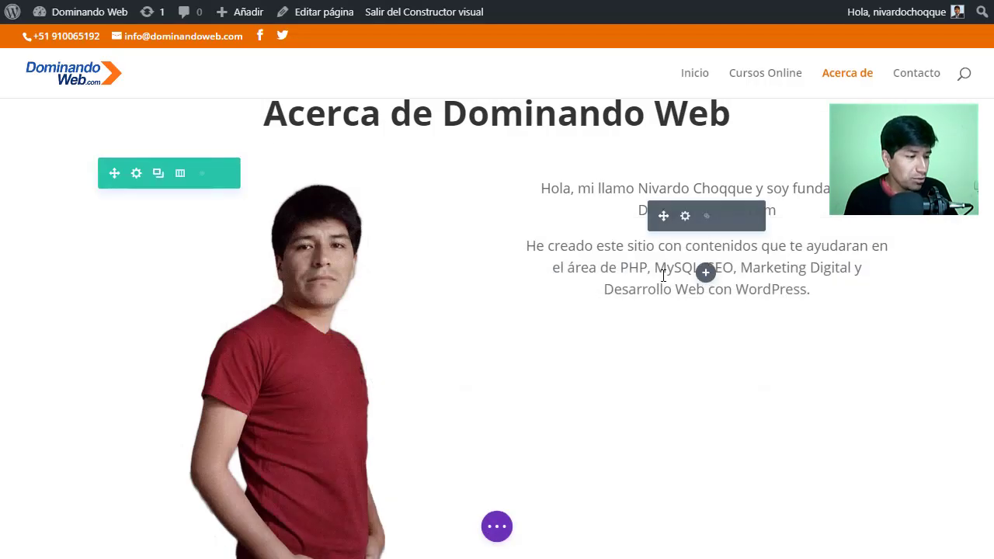
click(705, 272)
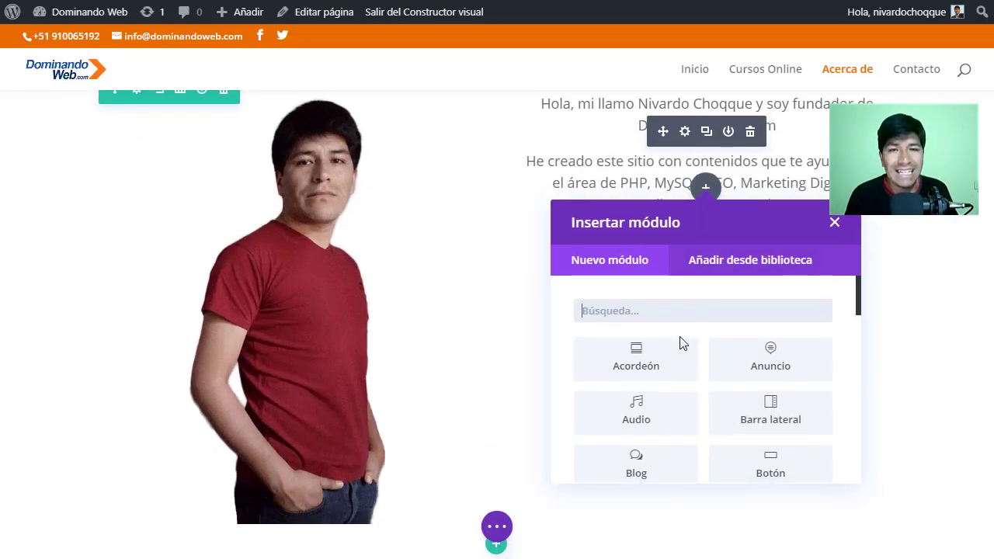
scroll(671, 411, down, 8)
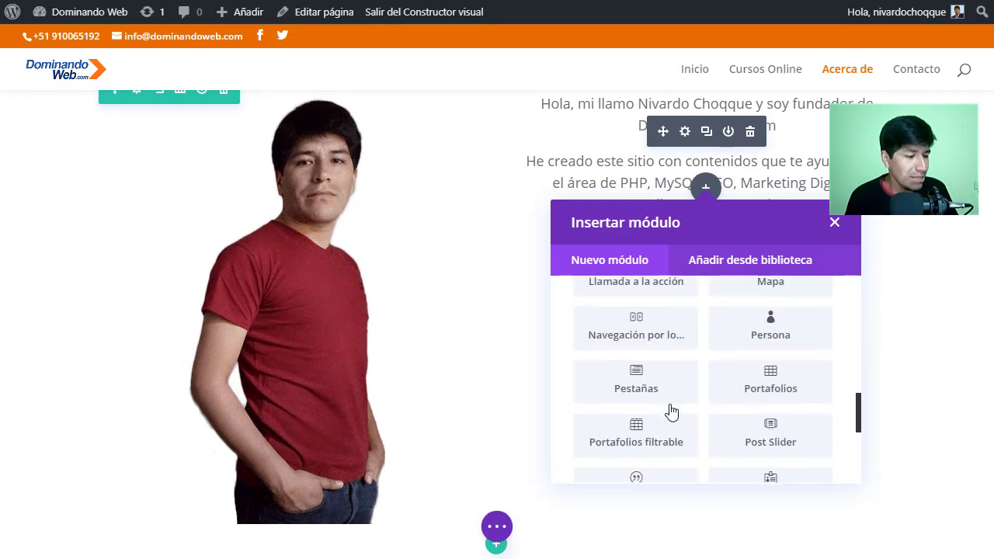
scroll(671, 411, up, 2)
click(661, 388)
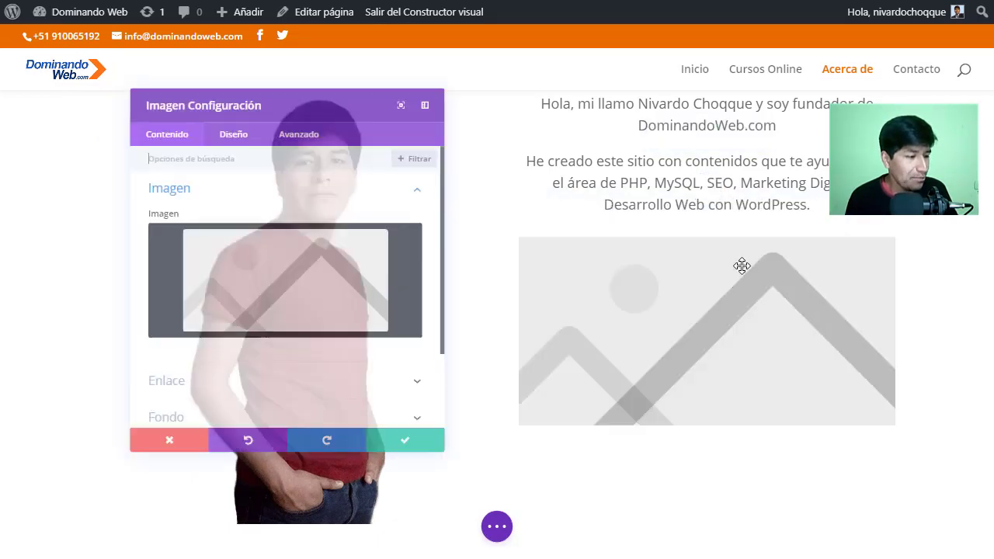
Set the new Image module to the DominandoWeb.com logo, Logo-Google-App, from the media library.
click(302, 286)
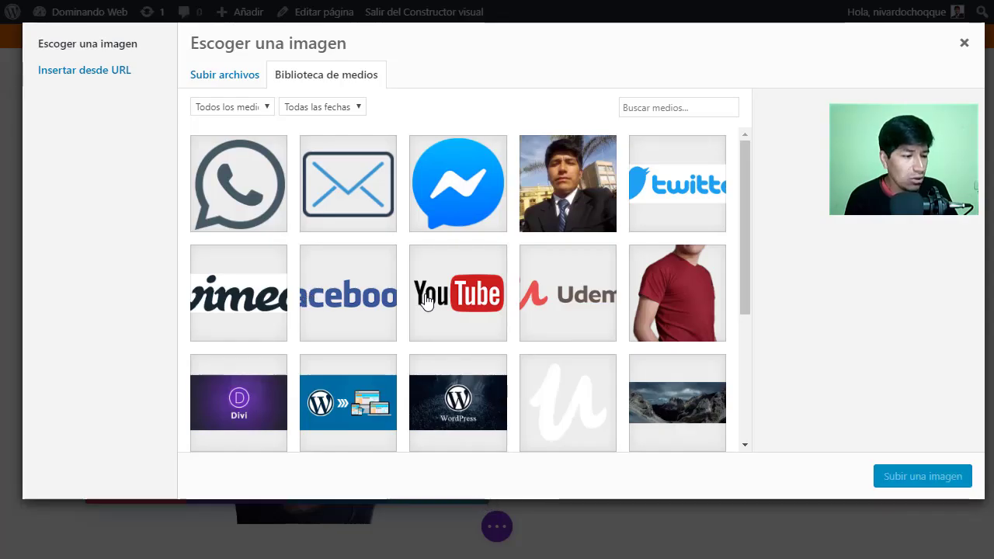
scroll(427, 303, down, 1)
scroll(426, 302, down, 5)
click(348, 388)
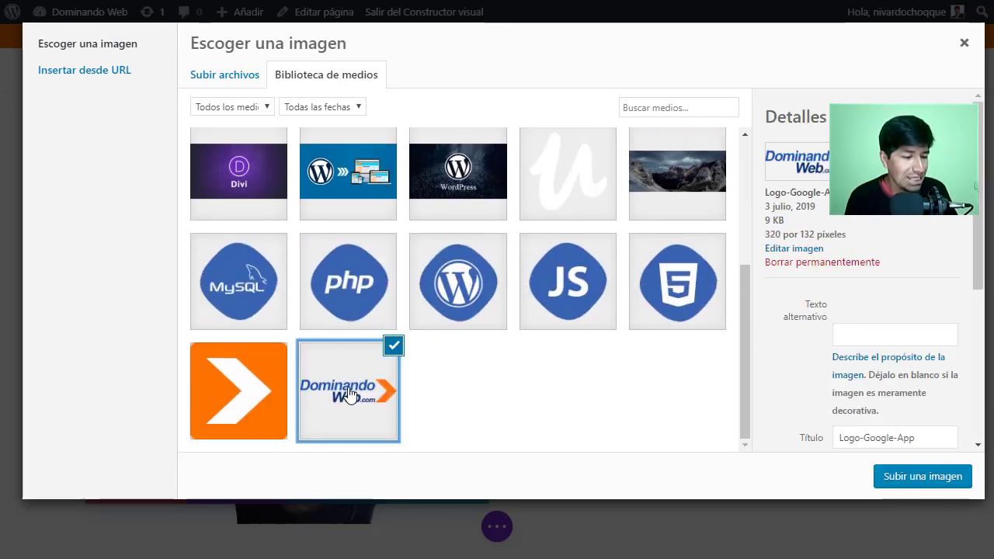
click(893, 476)
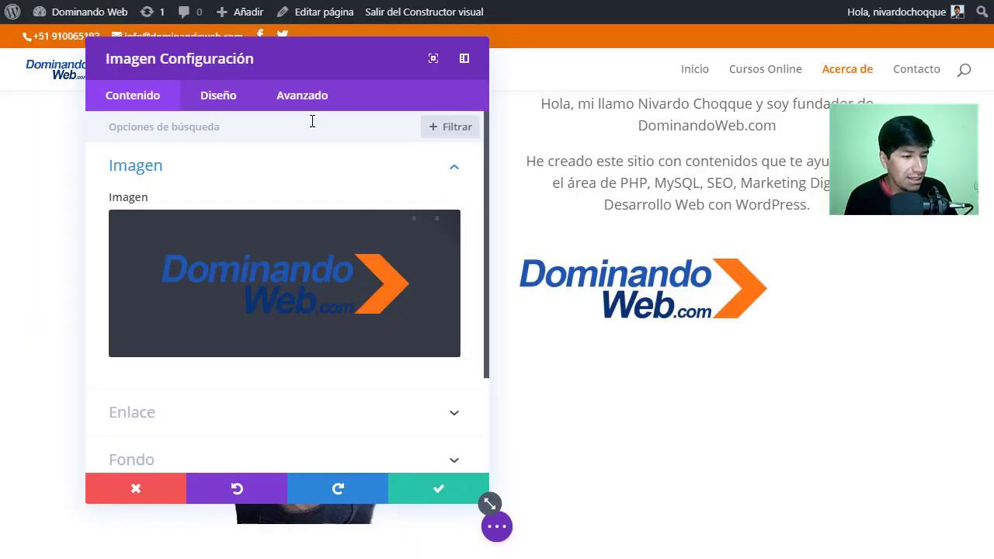
Center-align the logo in the Image module's design settings and save the module.
click(220, 105)
click(217, 169)
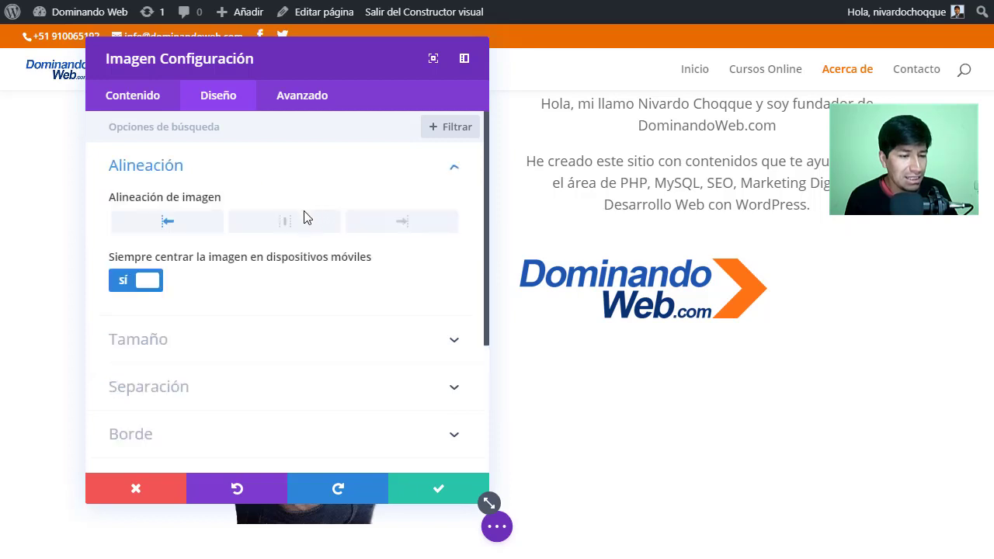
click(286, 223)
click(438, 489)
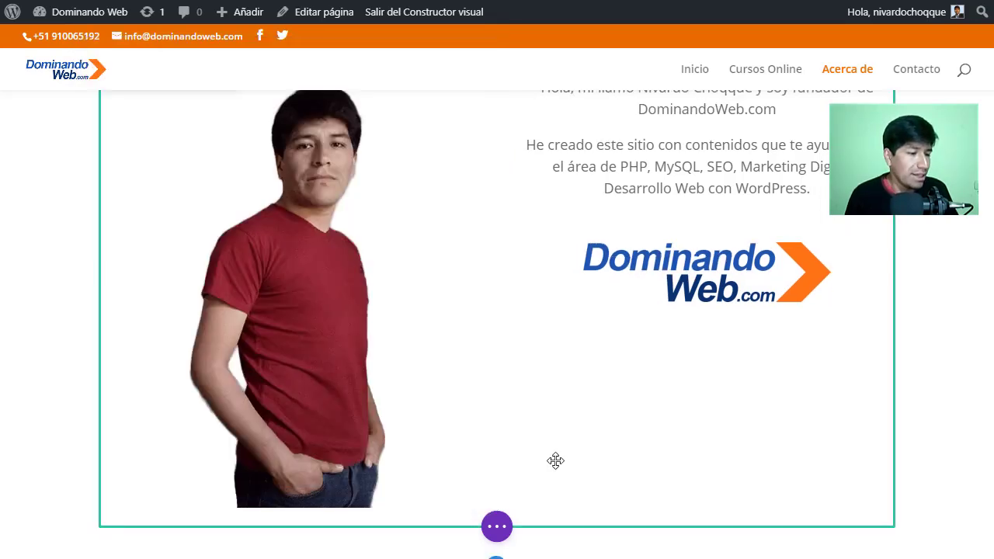
Review the blocks below the image-and-text row in the Acerca de mockup, and add a new section beneath the current one.
scroll(555, 461, up, 3)
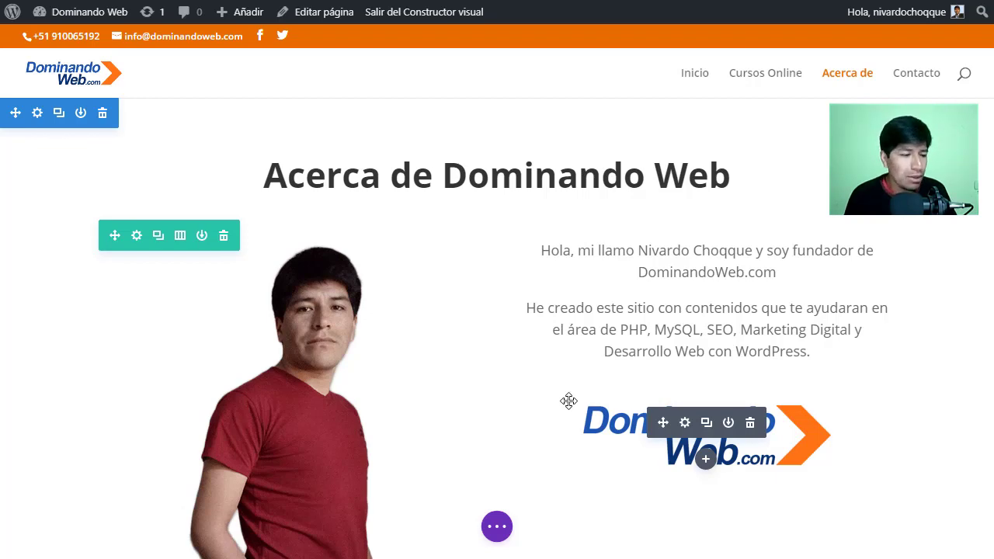
click(595, 517)
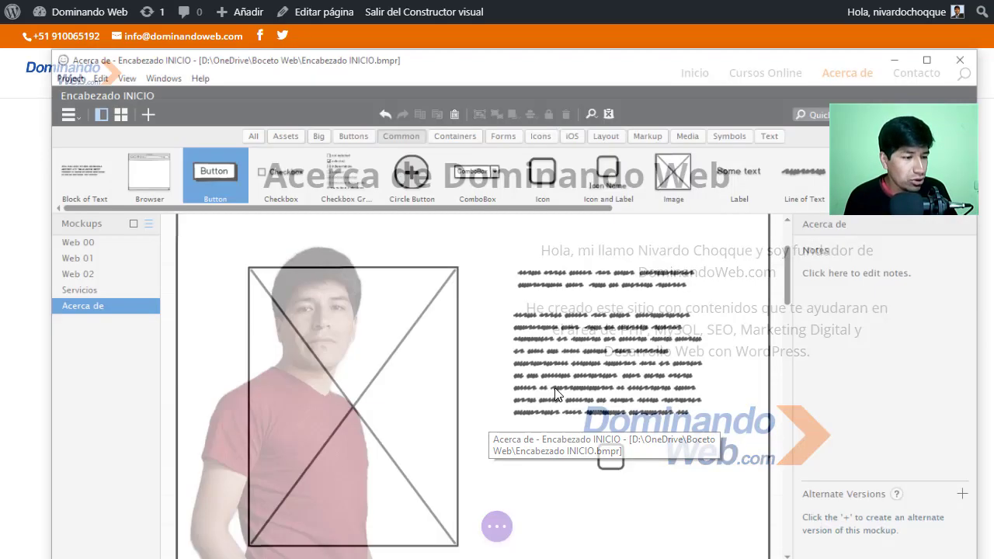
scroll(554, 394, down, 2)
scroll(554, 394, down, 2)
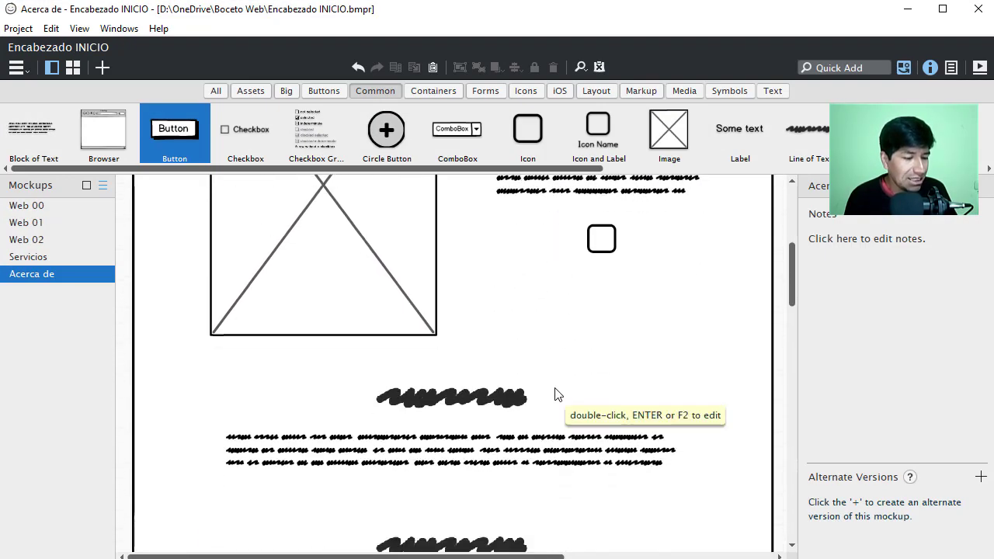
scroll(420, 420, down, 2)
scroll(435, 416, down, 1)
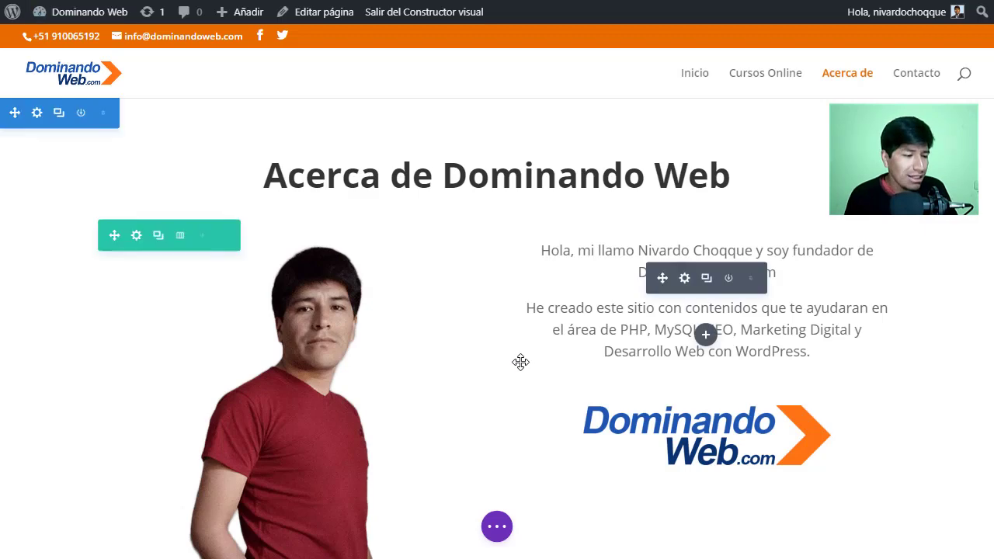
scroll(520, 362, down, 5)
scroll(520, 362, up, 2)
scroll(521, 362, down, 1)
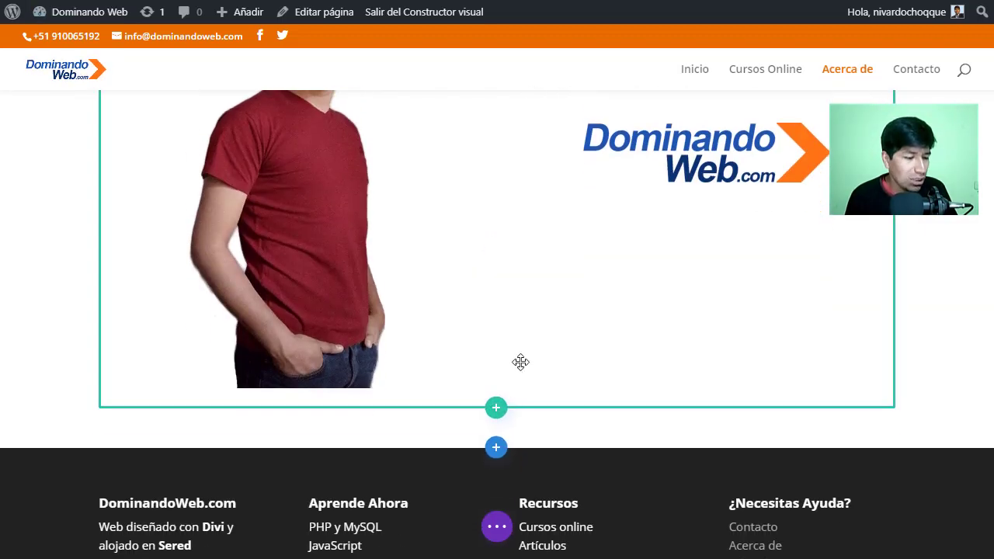
click(496, 446)
click(394, 410)
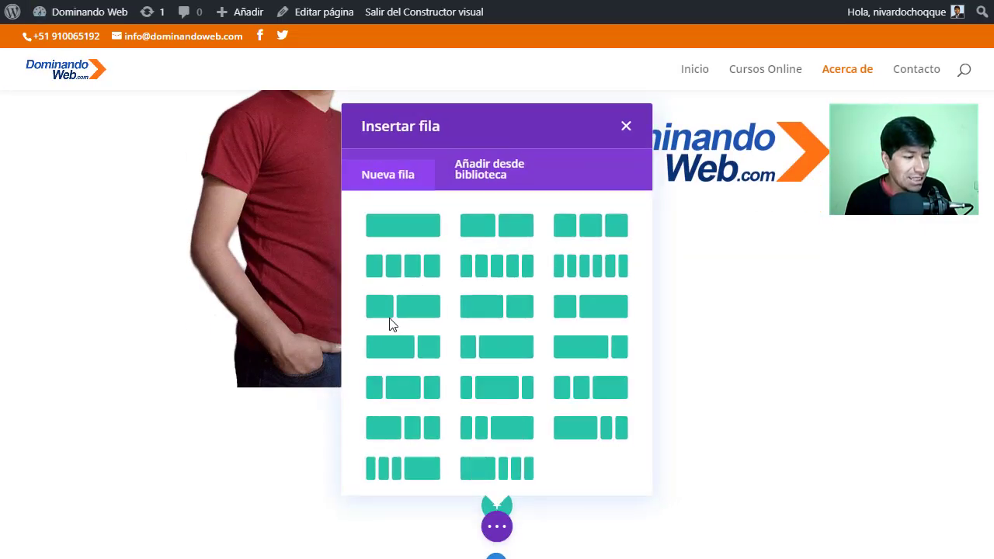
Insert a single-column row in the new section and add a Text module to it.
click(417, 235)
scroll(536, 326, down, 4)
scroll(546, 361, down, 3)
scroll(540, 372, down, 2)
scroll(540, 372, down, 2)
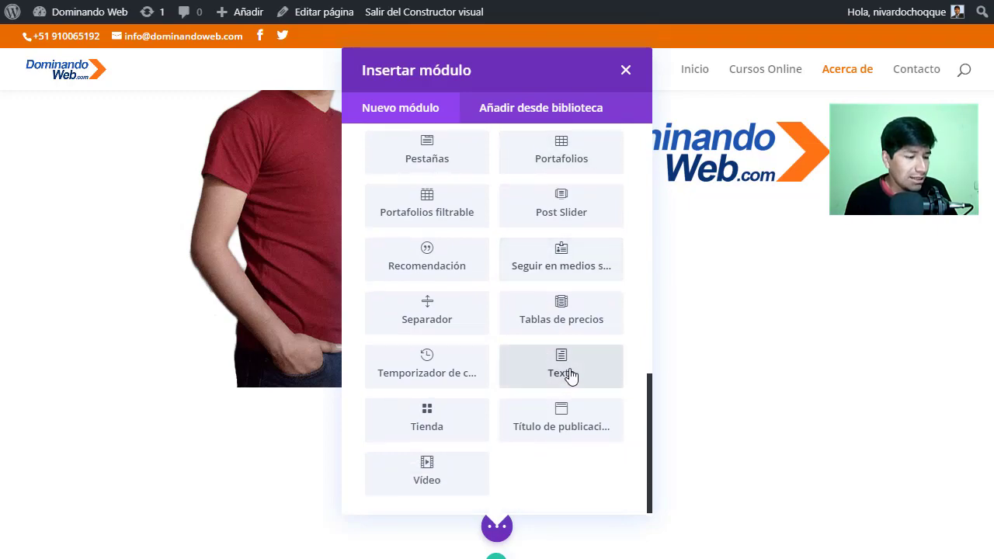
click(561, 365)
Switch to the Word document and copy the subtitle and description under ¿Por qué?, returning to the Divi page.
key(alt+Tab)
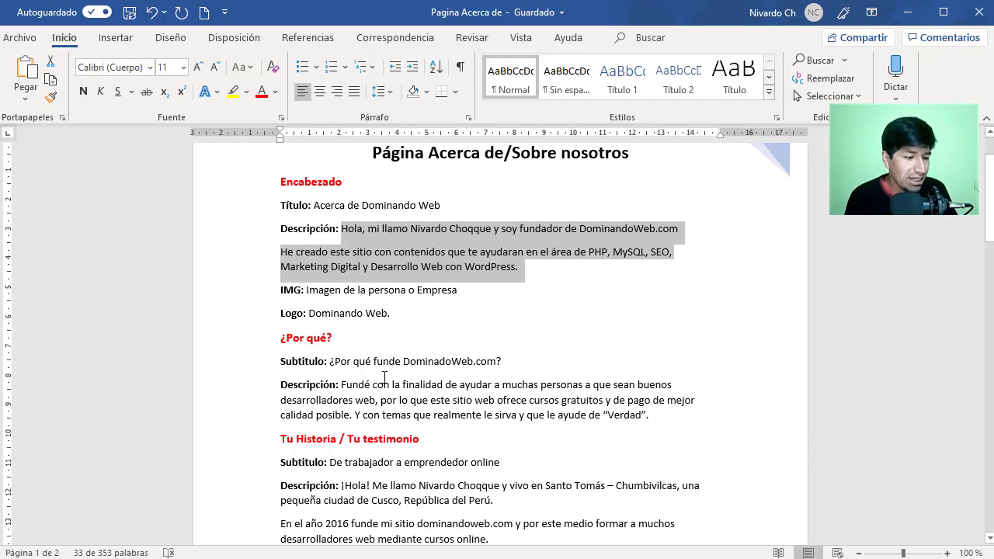
click(386, 382)
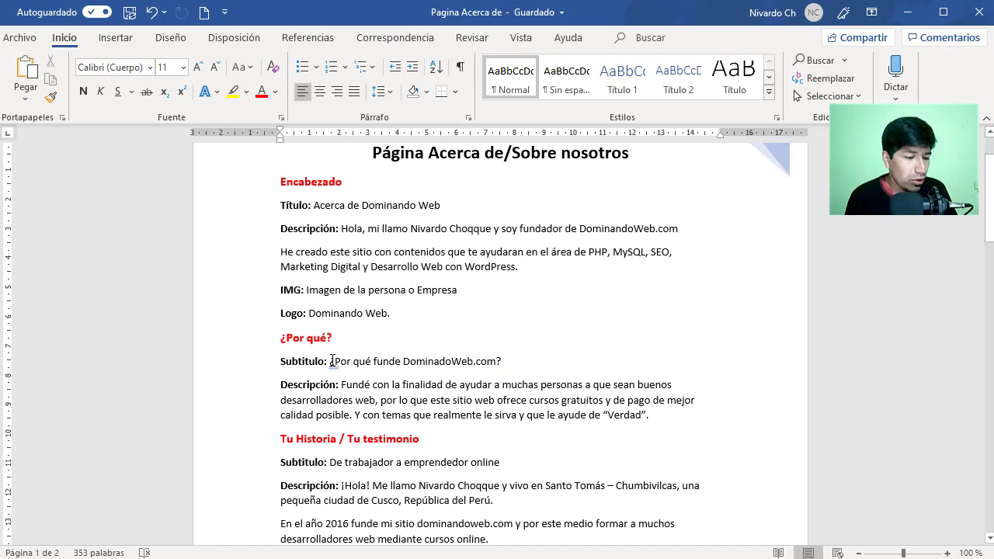
drag(283, 362, 650, 417)
right_click(588, 408)
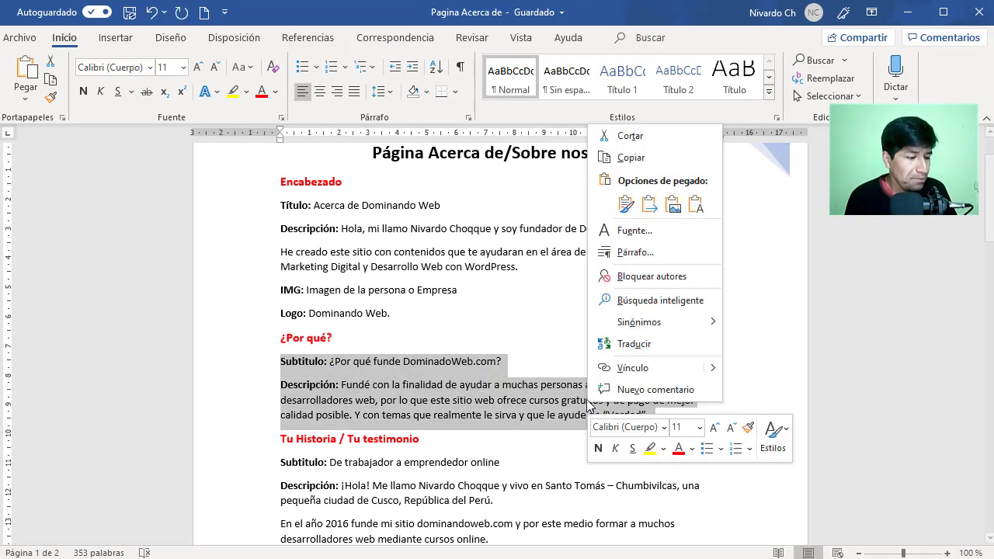
click(634, 162)
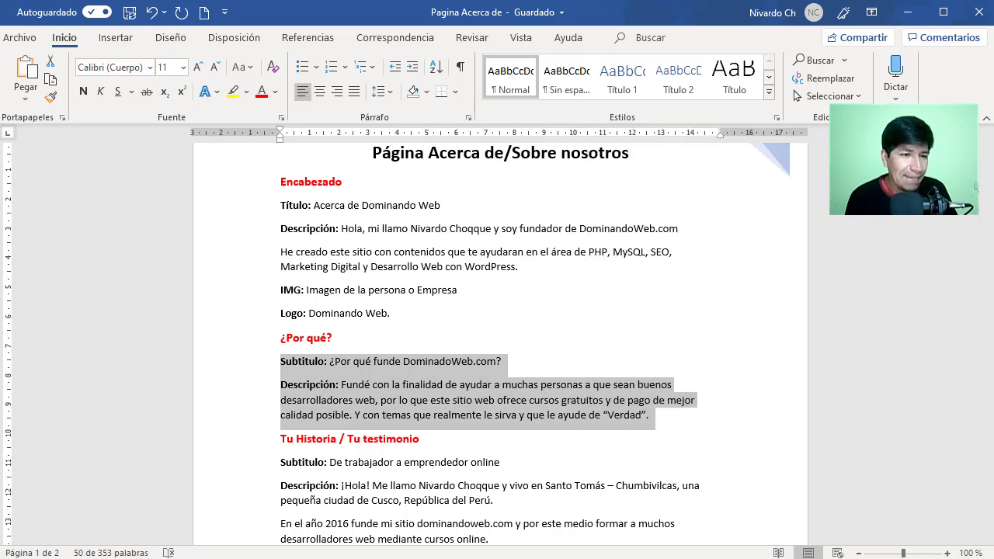
key(alt+Tab)
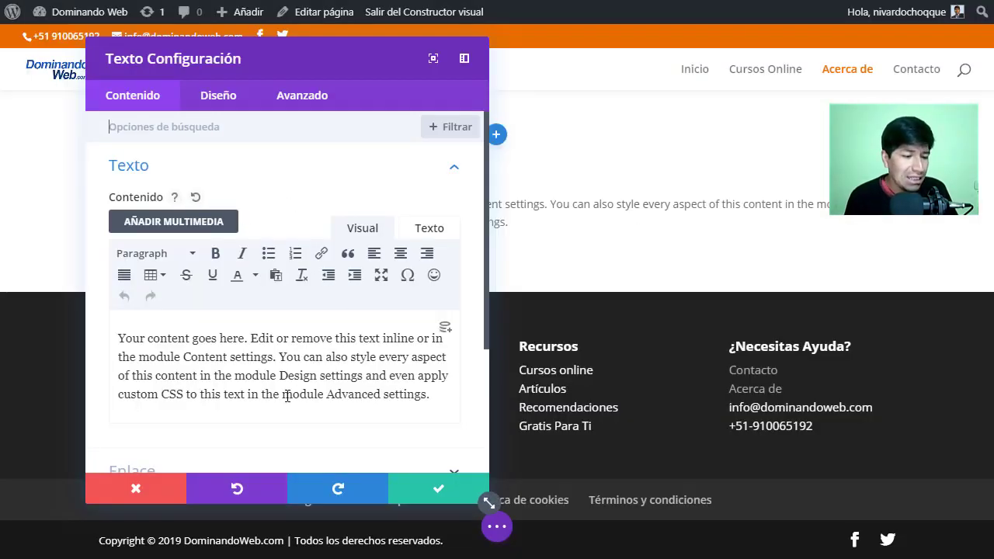
Replace the Text module's placeholder content with the copied ¿Por qué? copy, pasted as plain text.
triple_click(277, 396)
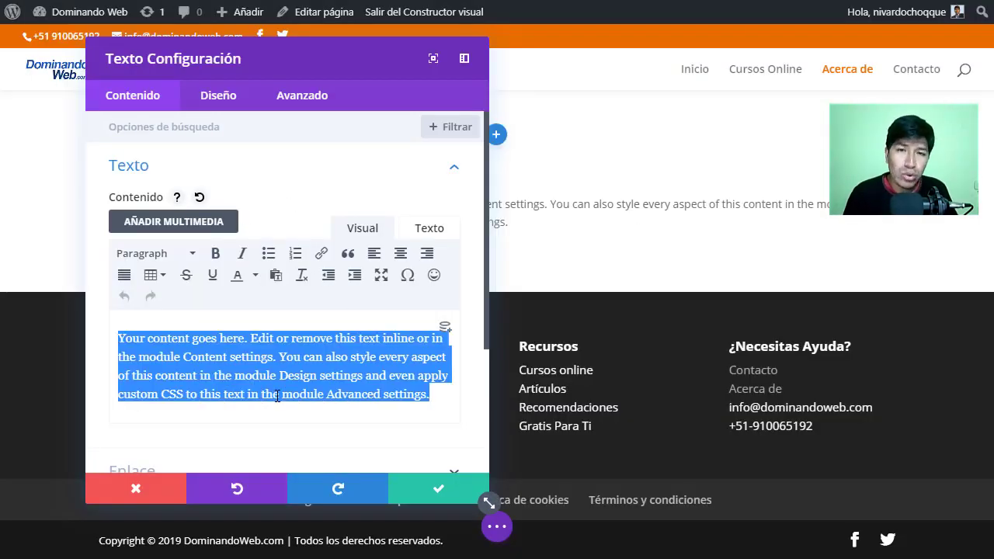
key(BackSpace)
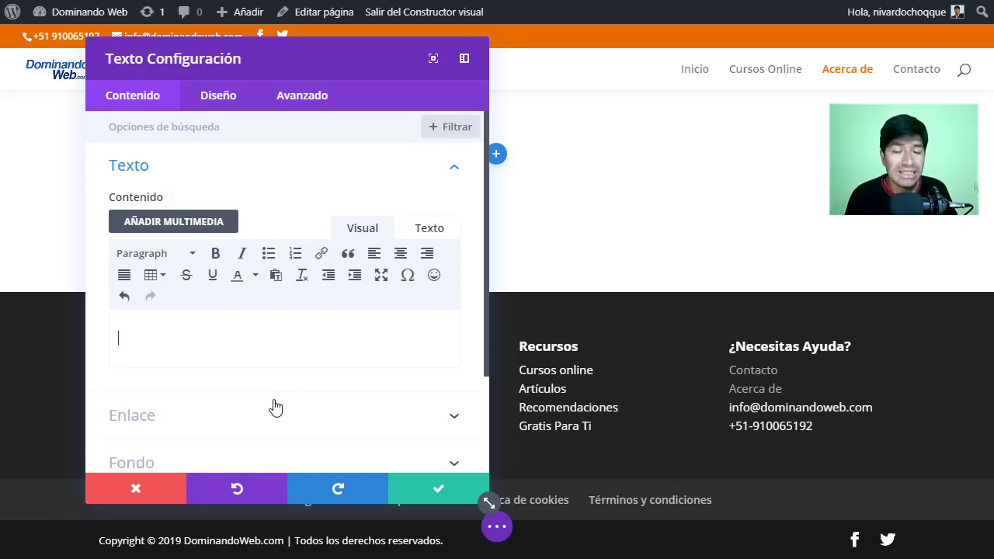
click(276, 275)
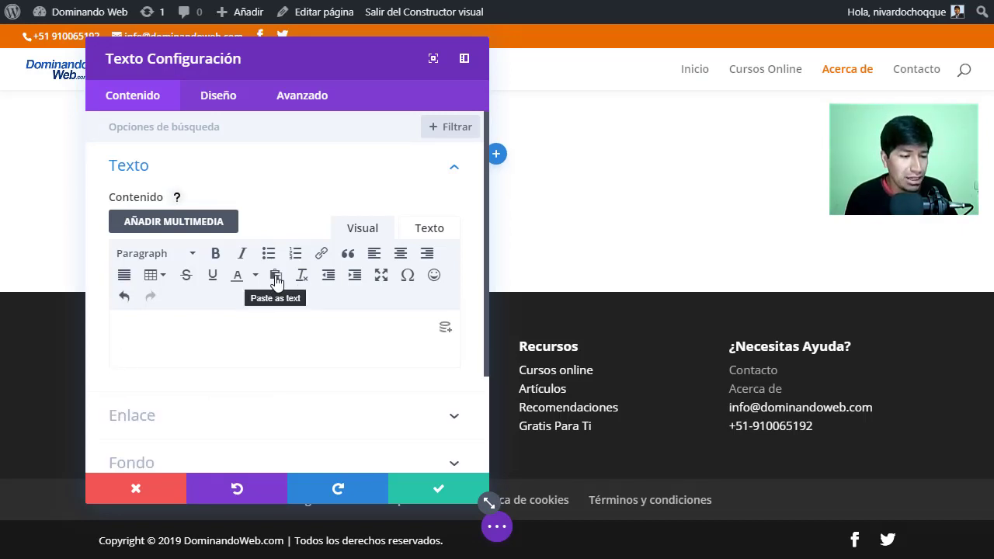
right_click(210, 347)
click(260, 186)
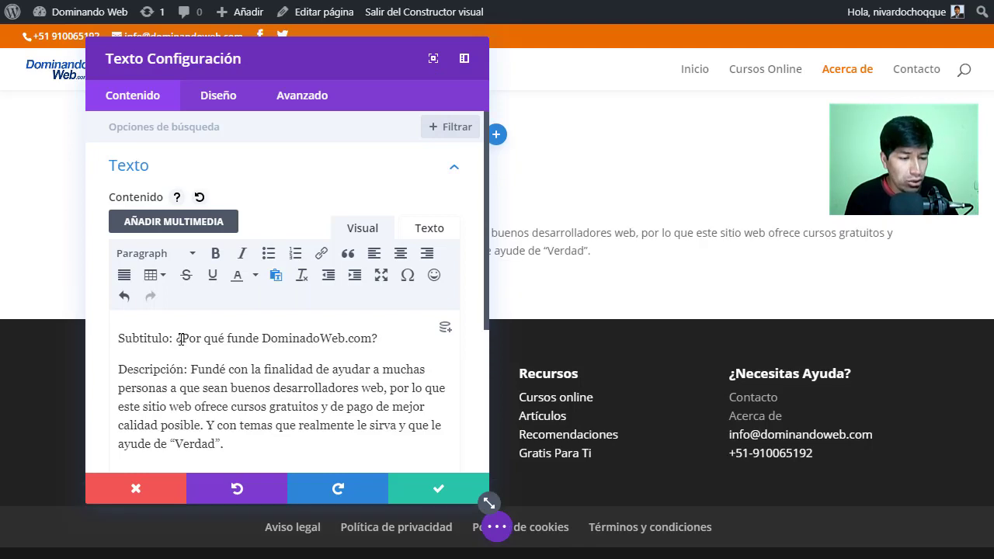
Remove the "Subtitulo:" and "Descripción:" labels, and format "¿Por qué funde DominadoWeb.com?" as Heading 2.
drag(178, 338, 120, 339)
key(BackSpace)
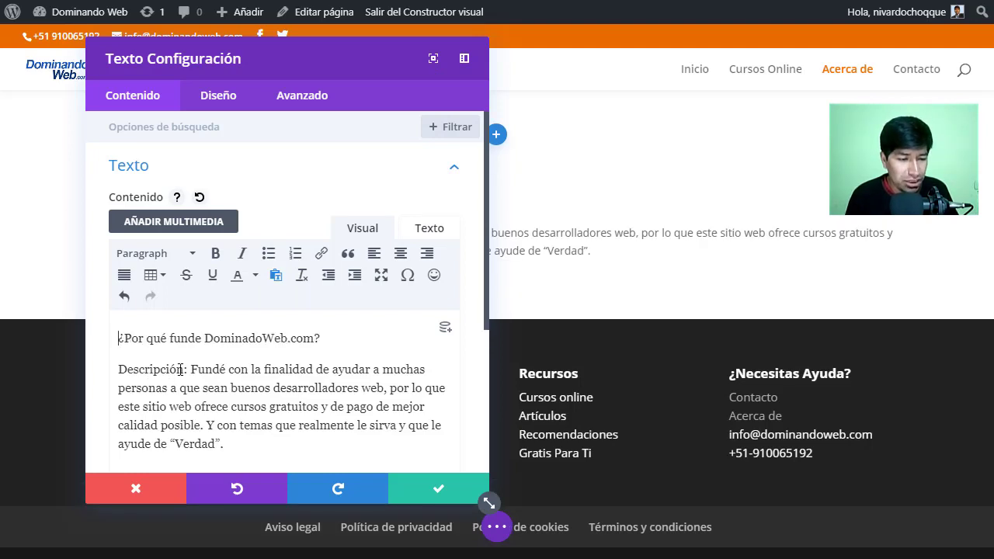
drag(191, 370, 118, 370)
key(BackSpace)
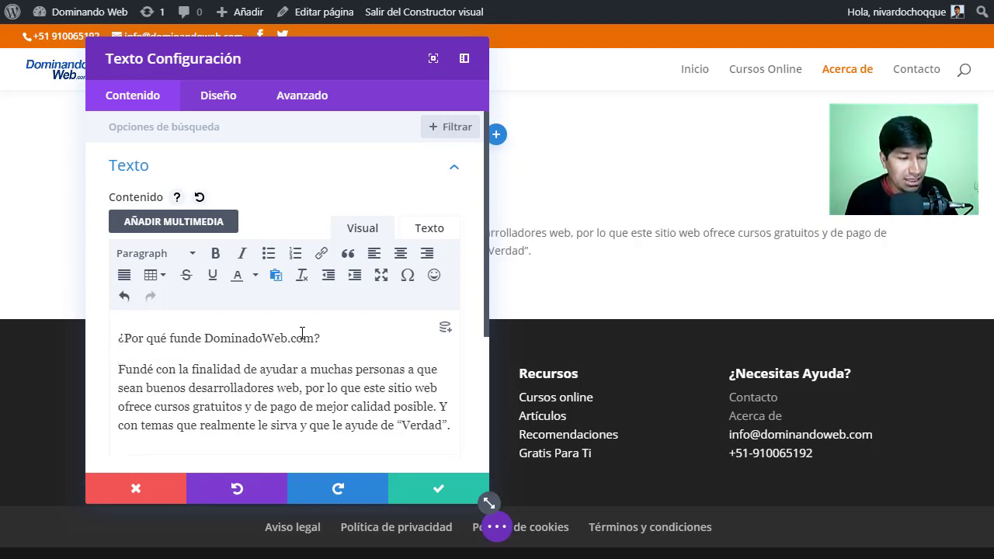
drag(328, 341, 114, 341)
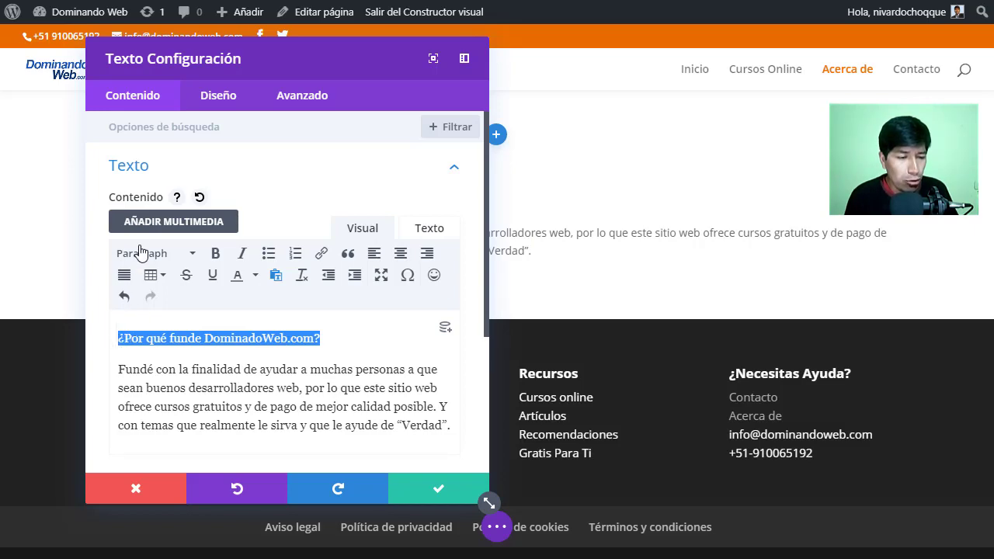
click(140, 261)
click(200, 356)
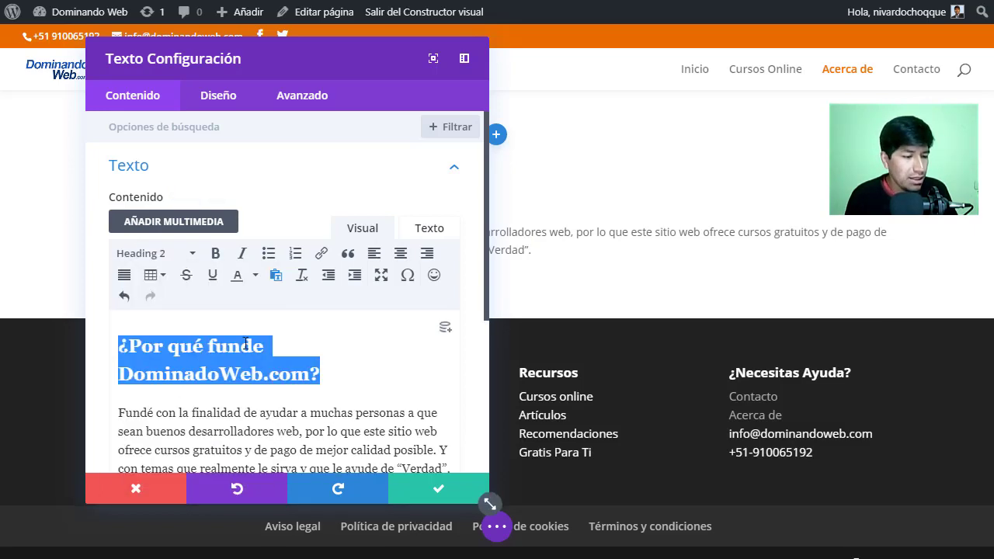
Center the Text module's text orientation in its design settings, moving the settings window clear of the preview.
drag(292, 66, 698, 113)
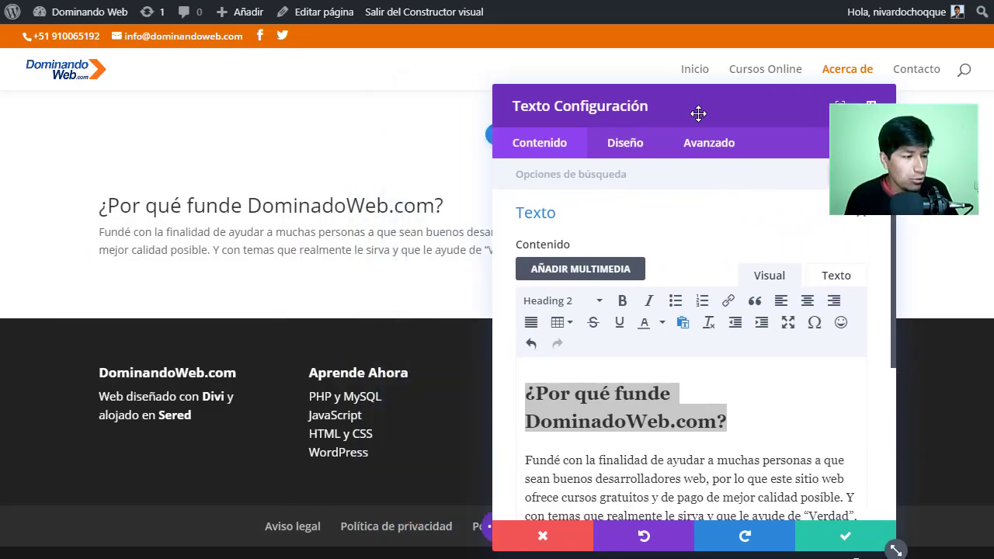
click(633, 152)
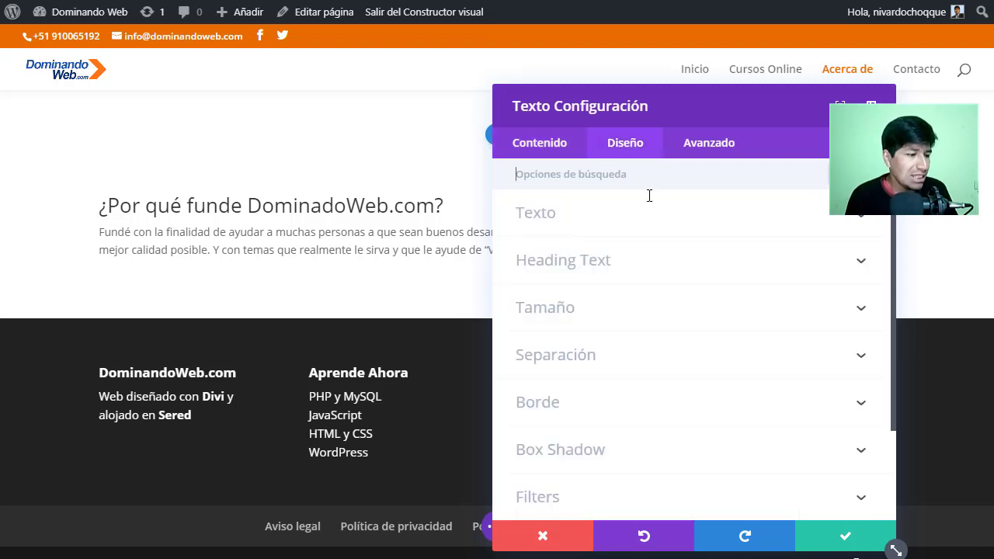
click(584, 219)
scroll(670, 324, down, 7)
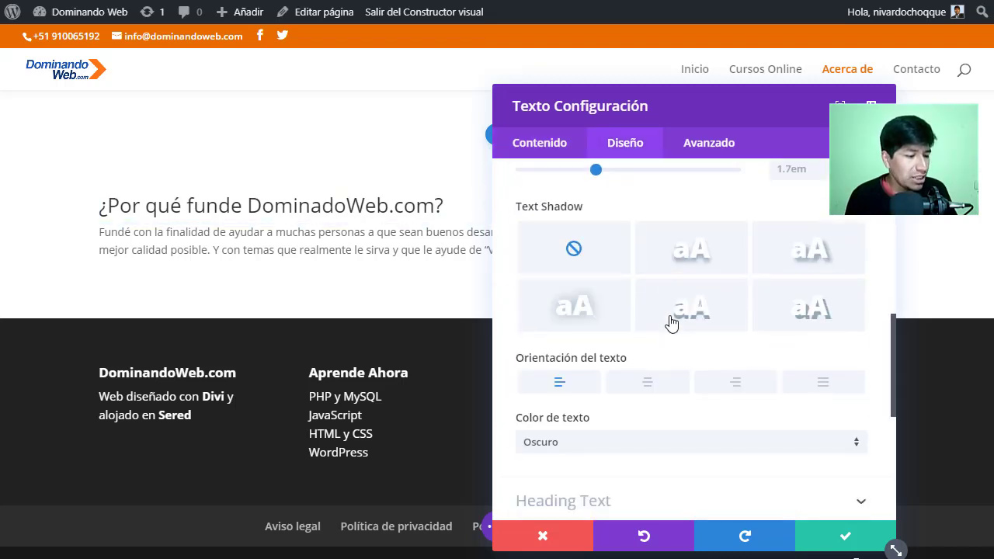
click(651, 383)
scroll(655, 386, down, 3)
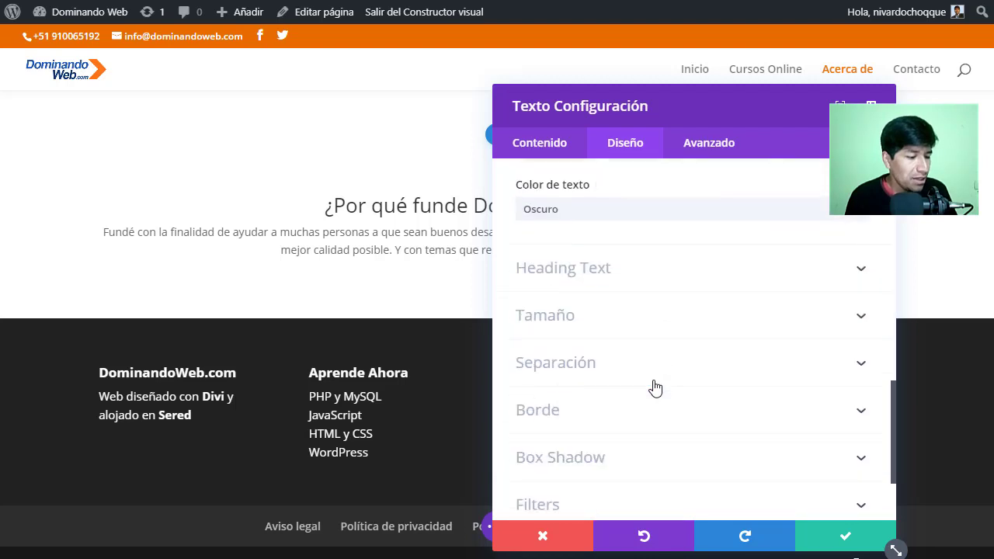
Style the module's Heading 2 text with Bold weight, a 30px size and a 1.2em line height.
click(621, 270)
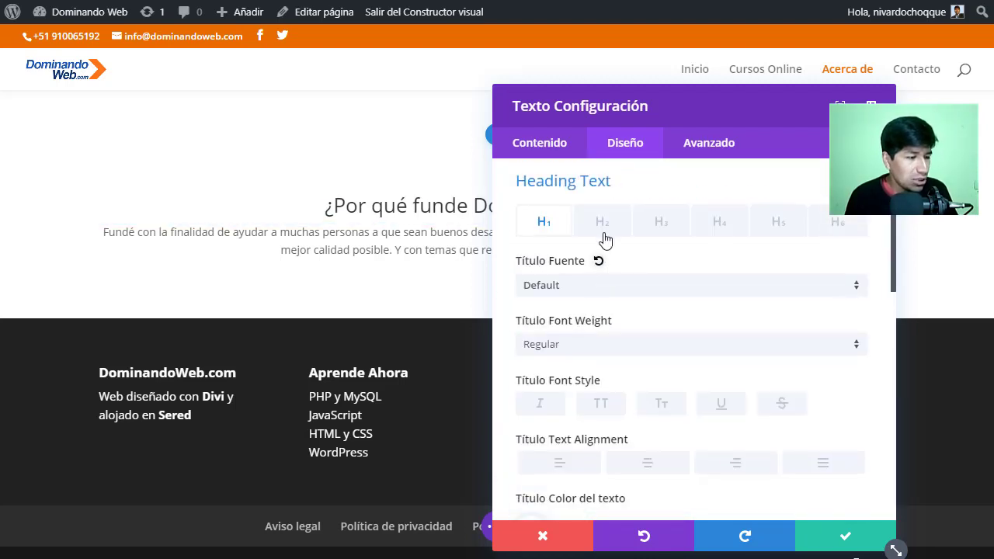
click(603, 225)
click(564, 348)
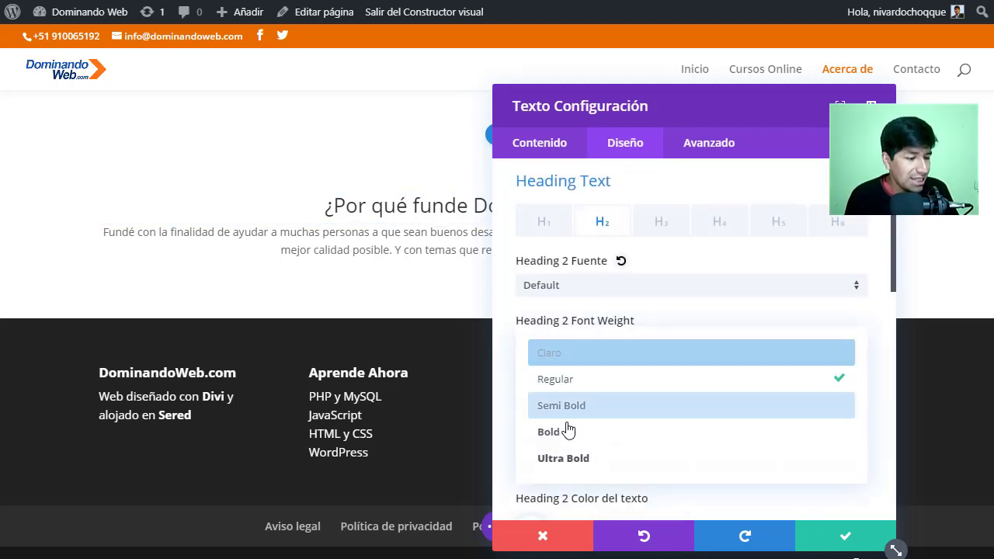
click(567, 434)
scroll(596, 381, down, 3)
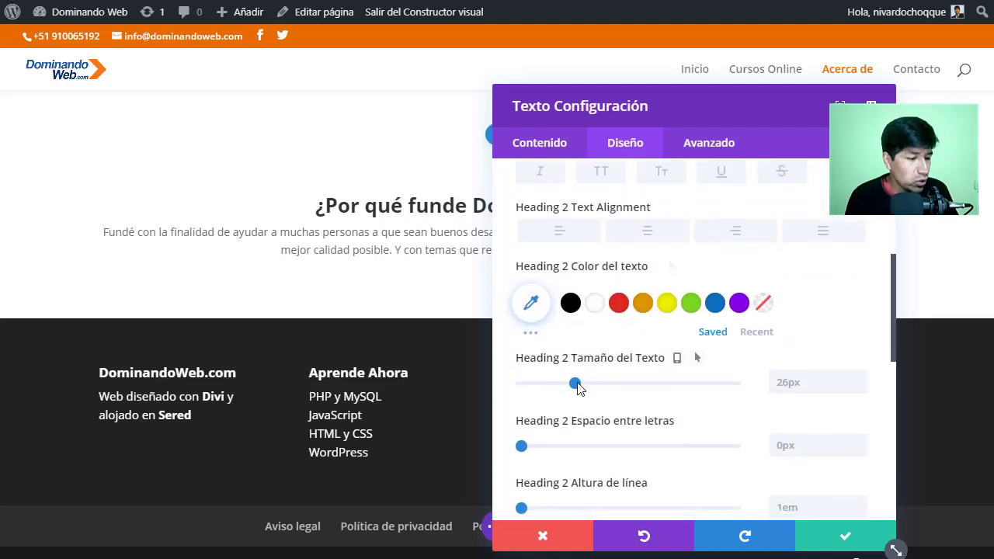
mouse_move(578, 384)
mouse_down()
mouse_move(614, 383)
mouse_move(585, 384)
mouse_up()
scroll(584, 384, down, 3)
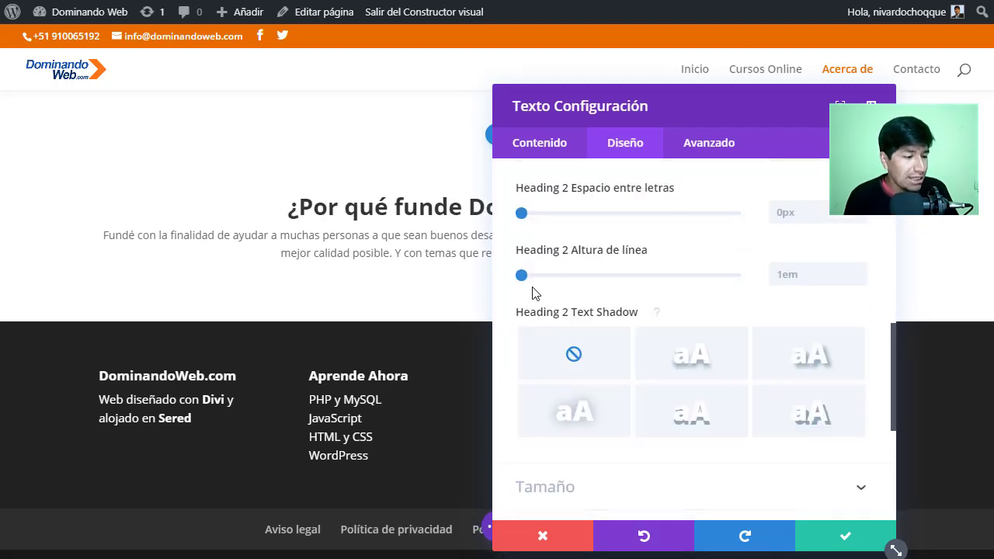
drag(525, 280, 541, 283)
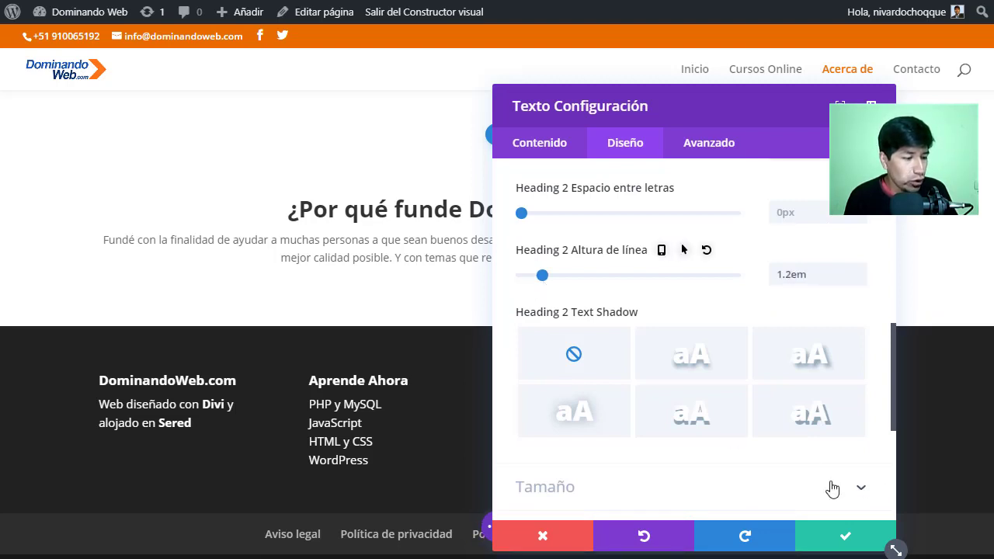
Set the module's body text to 18px with a 1.6em line height, and save the Text module.
scroll(617, 349, down, 3)
scroll(617, 349, up, 6)
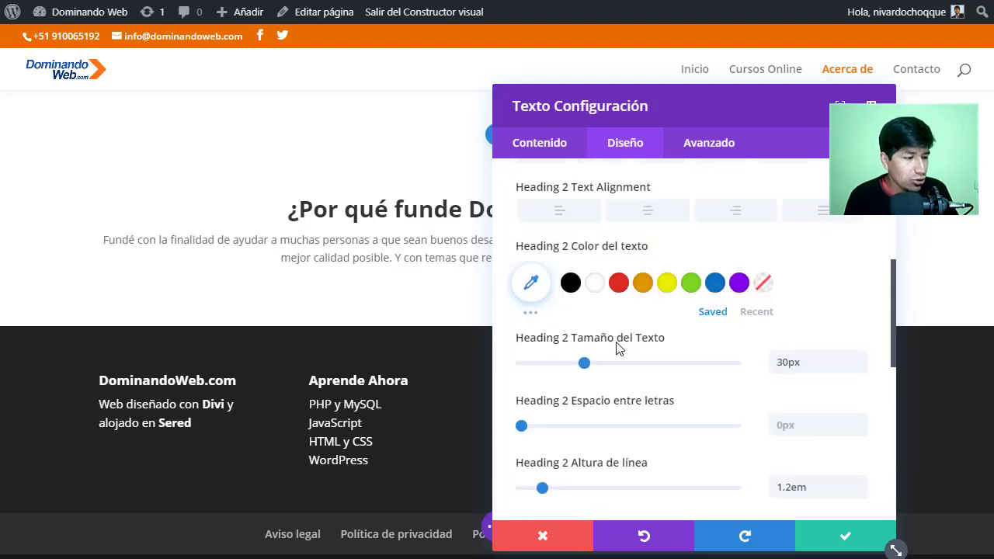
scroll(617, 349, up, 5)
click(592, 227)
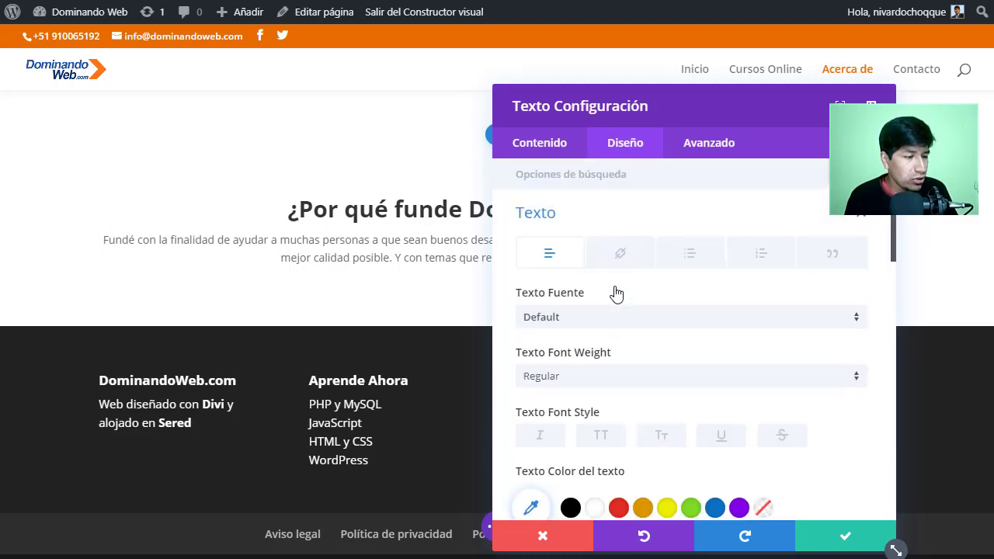
scroll(630, 337, down, 3)
drag(551, 360, 560, 362)
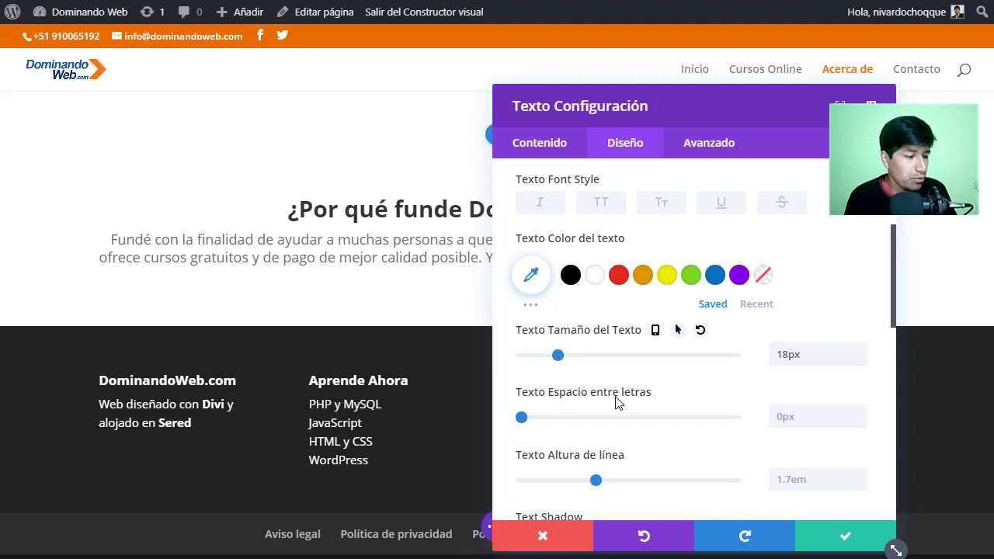
scroll(615, 402, down, 2)
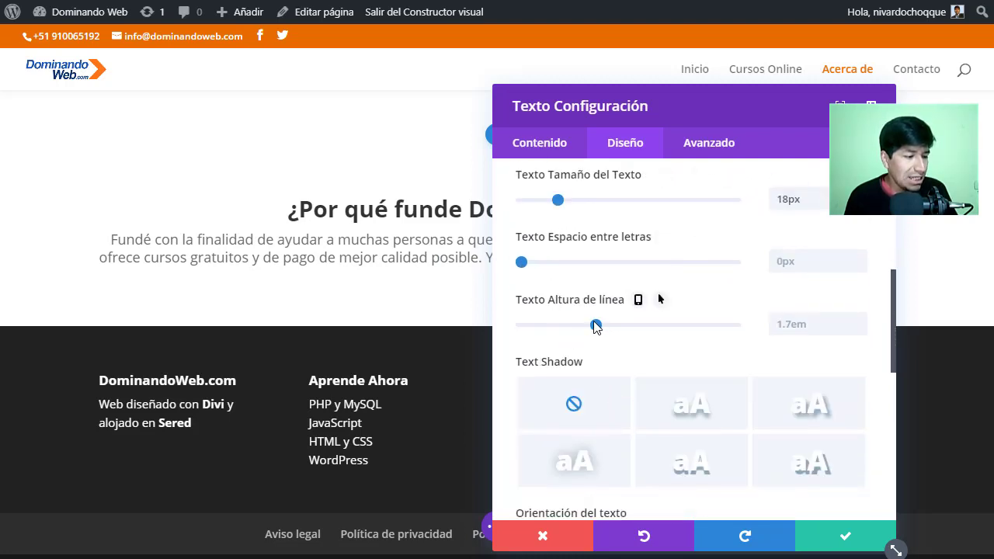
drag(590, 326, 585, 327)
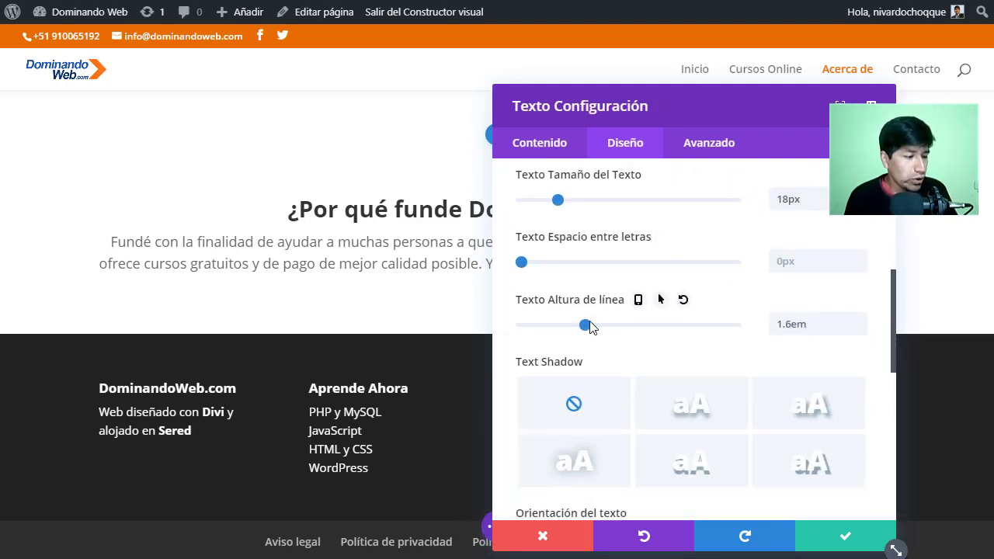
click(846, 538)
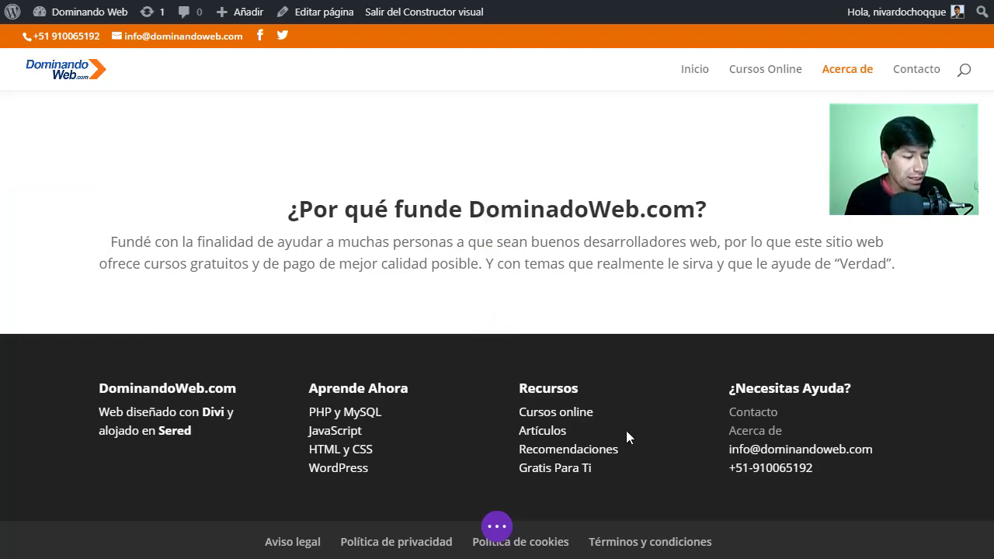
Check the prepared page plan for the next block, and add a regular section with a single-column row beneath the ¿Por qué? section.
key(alt+Tab)
scroll(616, 419, down, 5)
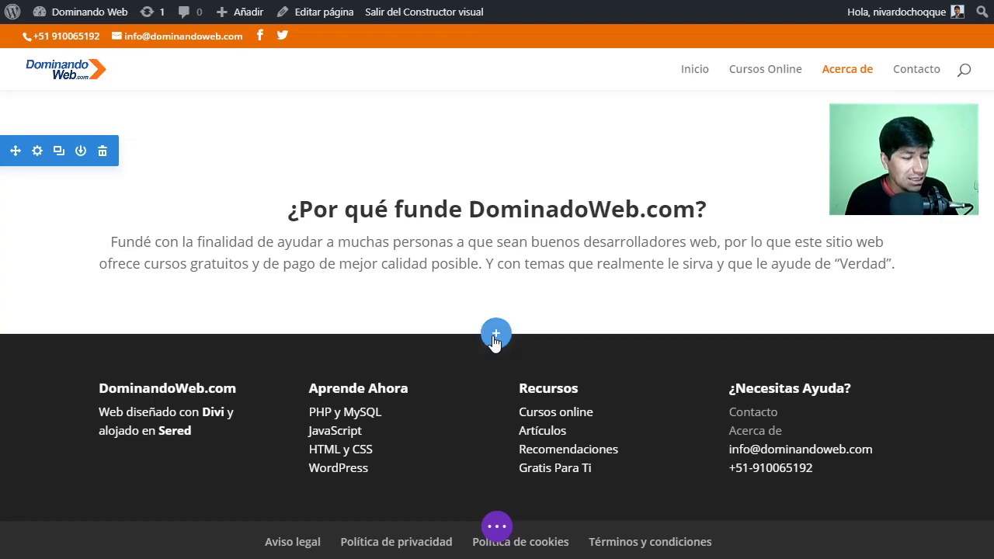
click(495, 337)
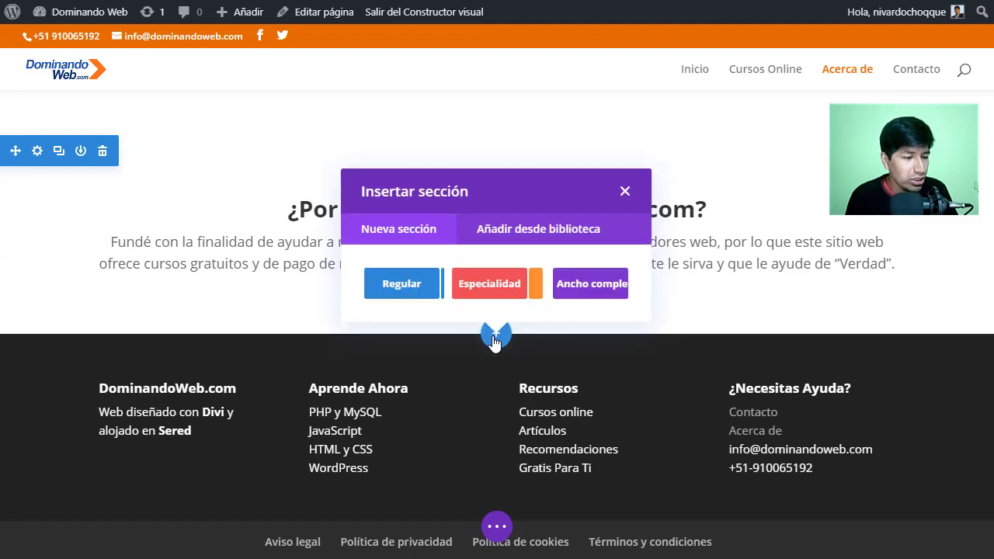
click(399, 285)
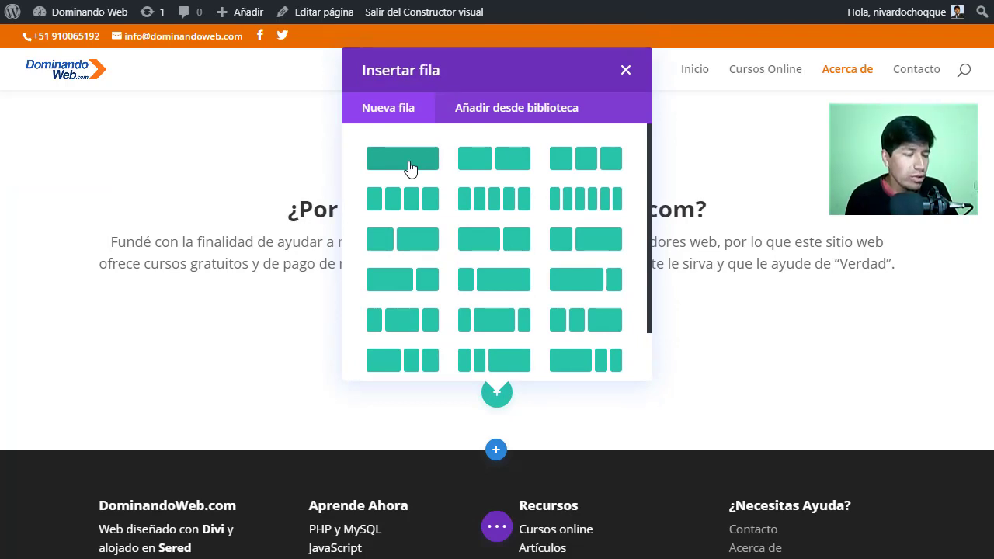
click(410, 169)
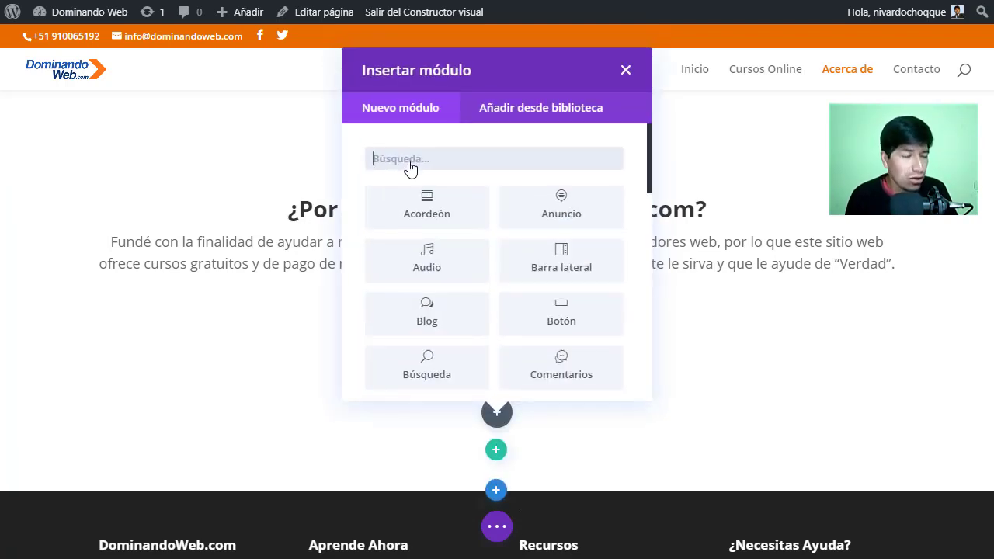
Insert a Llamada a la acción module in the new single-column row.
scroll(536, 305, down, 6)
scroll(536, 306, up, 3)
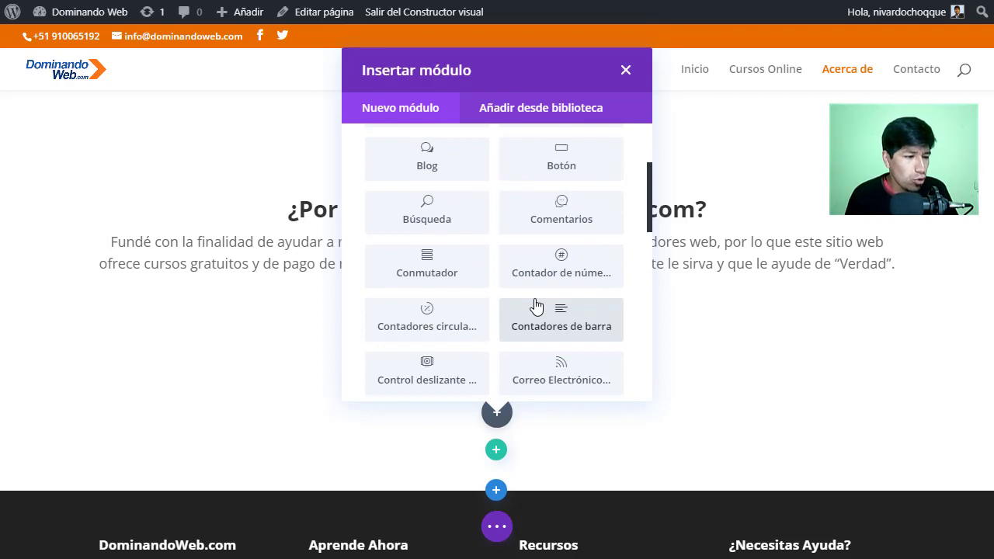
scroll(536, 306, down, 5)
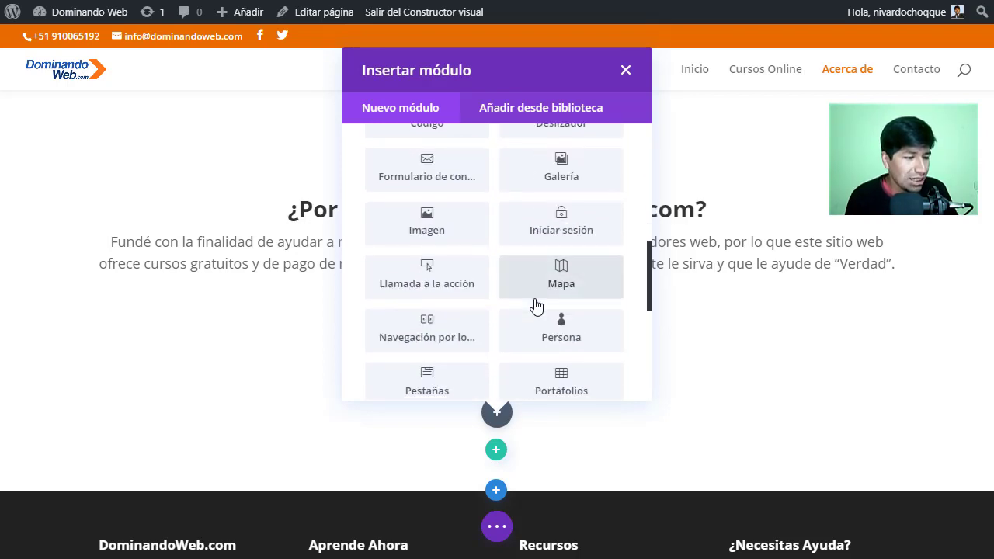
click(427, 279)
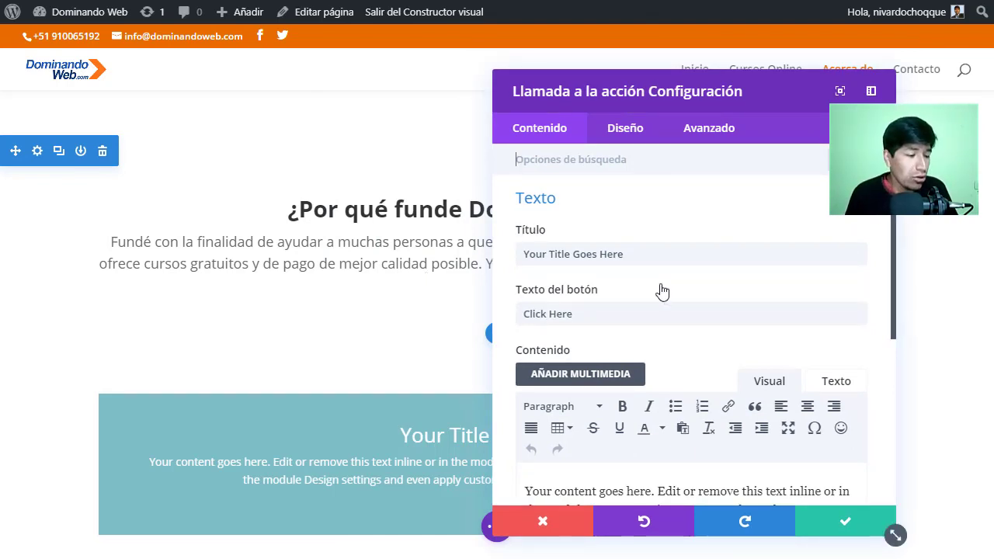
scroll(660, 291, down, 4)
Check the layout mockup, and copy the subtitle "De trabajador a emprendedor online" from the Tu Historia part of the Word document.
key(alt+Tab)
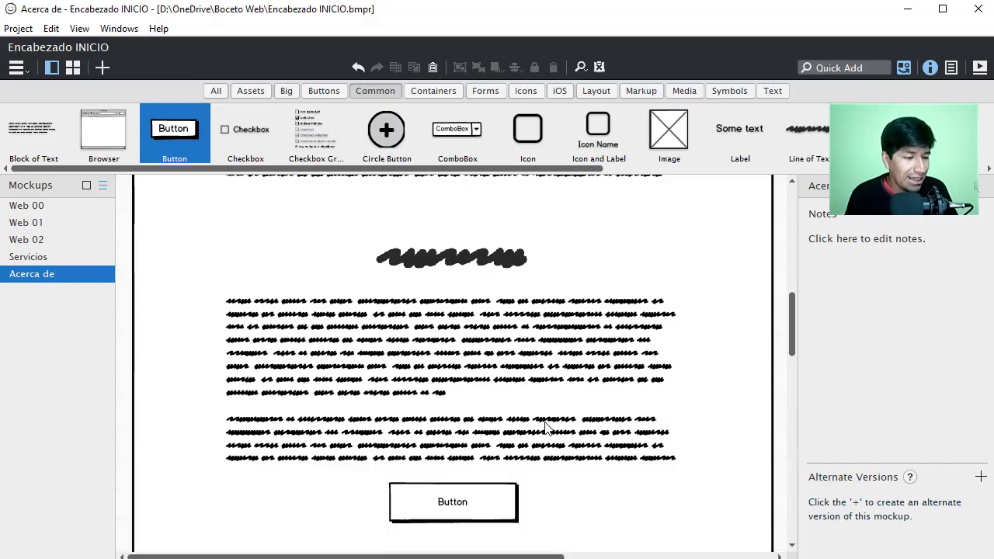
key(alt+Tab)
scroll(350, 440, down, 3)
scroll(370, 388, down, 2)
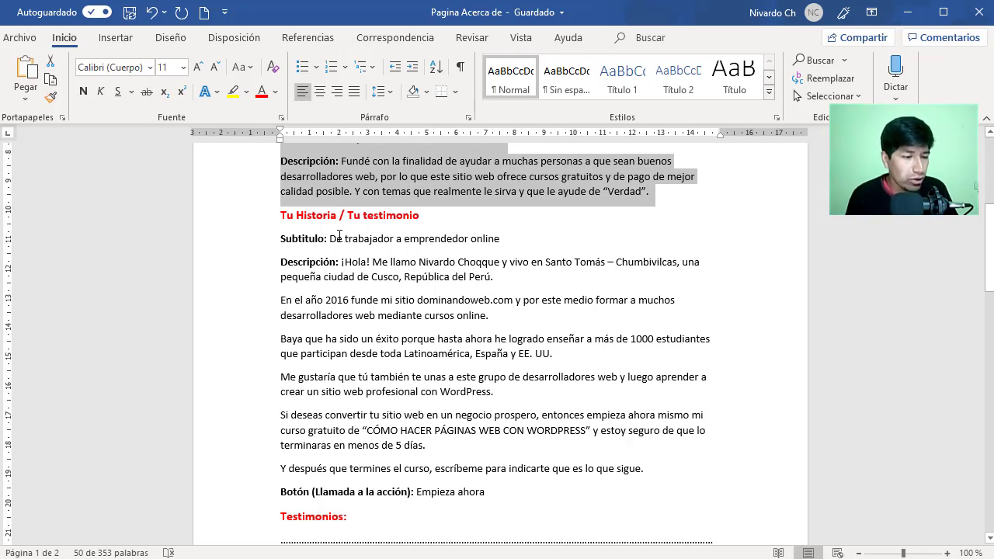
drag(329, 239, 500, 241)
key(ctrl+c)
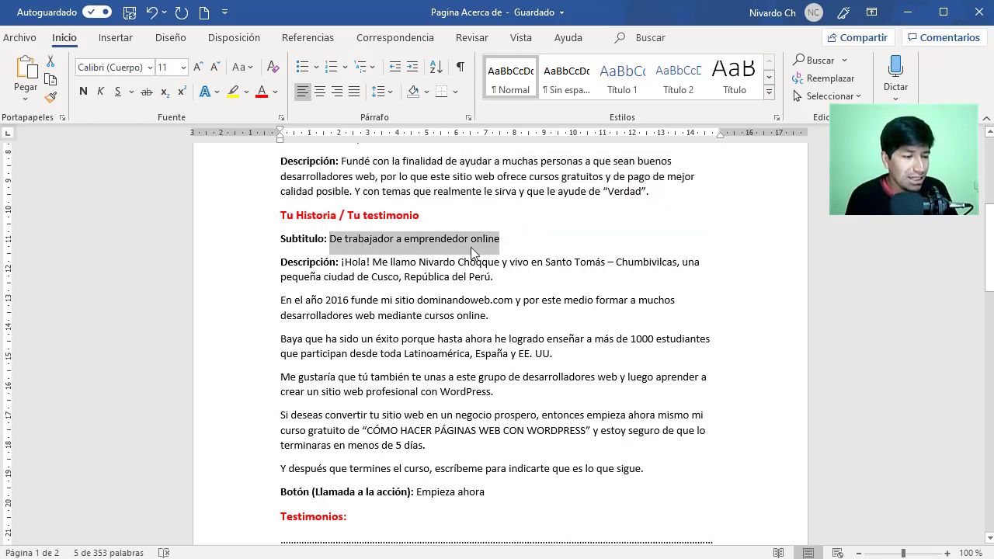
right_click(471, 253)
click(515, 282)
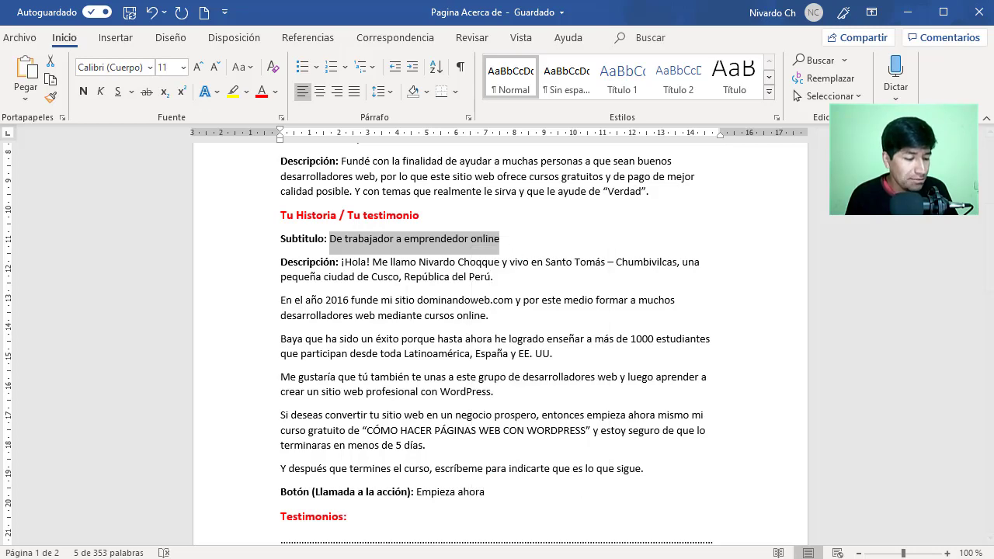
Back in the Divi builder, replace the call-to-action module's placeholder title with "De trabajador a emprendedor online".
key(alt+Tab)
scroll(609, 293, up, 4)
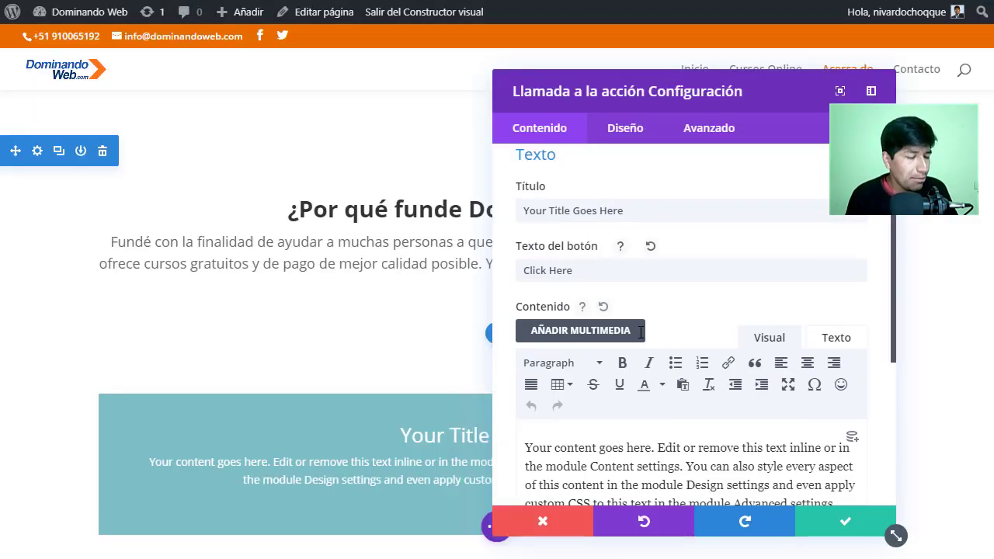
click(557, 254)
key(ctrl+a)
key(BackSpace)
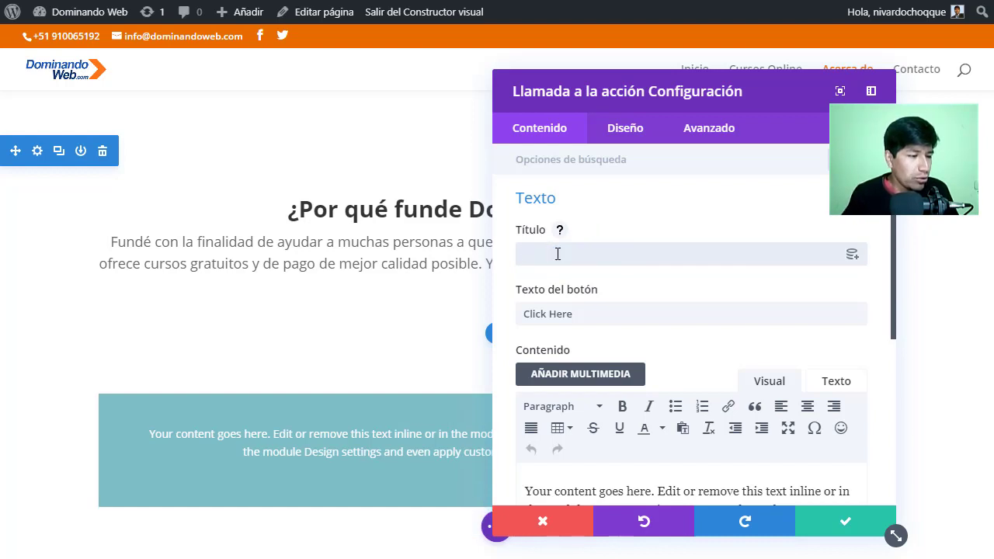
right_click(557, 254)
click(603, 373)
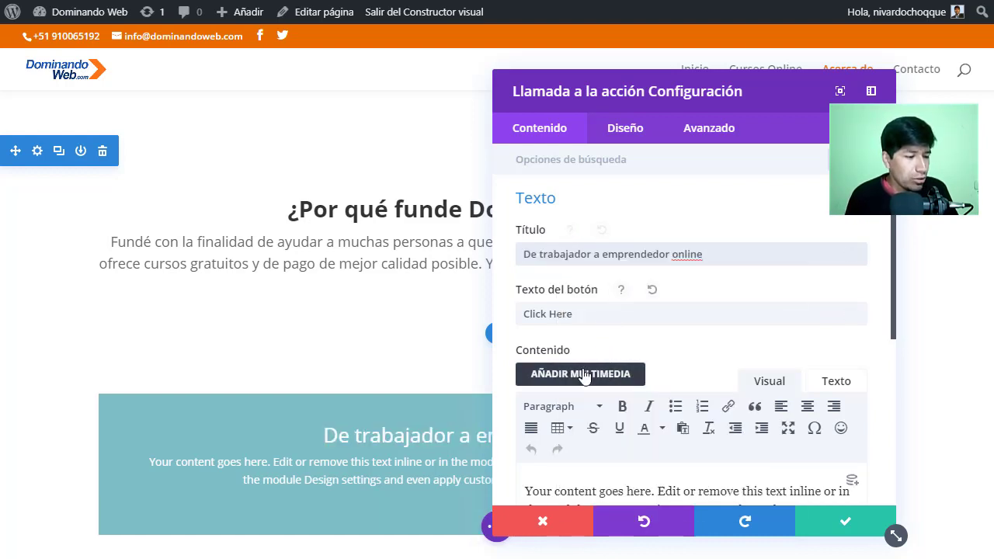
Copy all the Descripción paragraphs of the Tu Historia part from the Word document.
scroll(584, 376, down, 2)
key(alt+Tab)
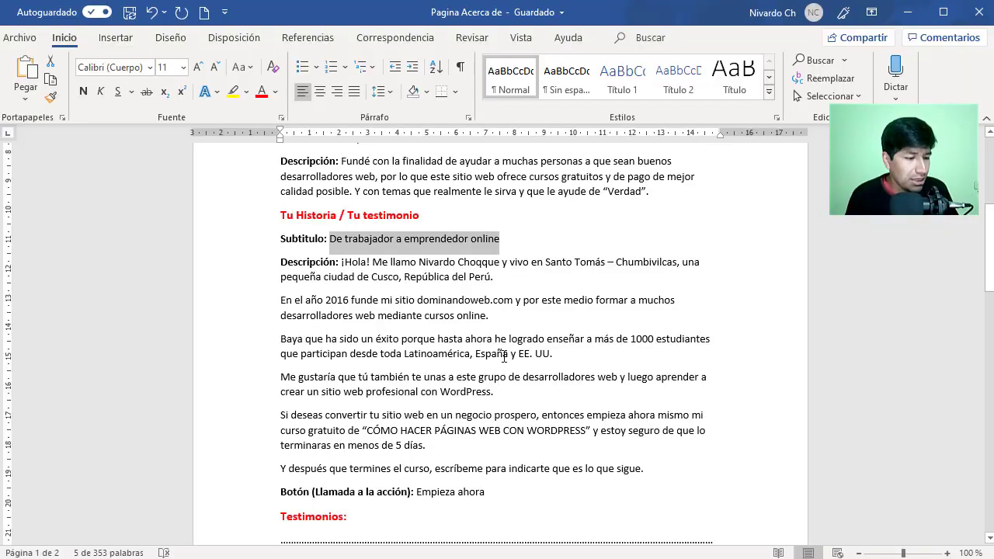
drag(340, 261, 641, 467)
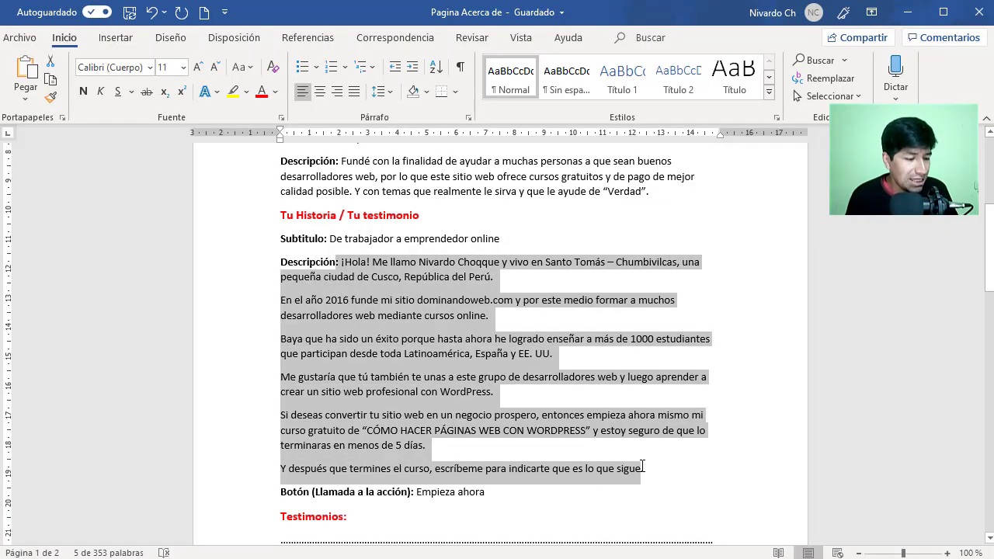
right_click(515, 396)
click(501, 119)
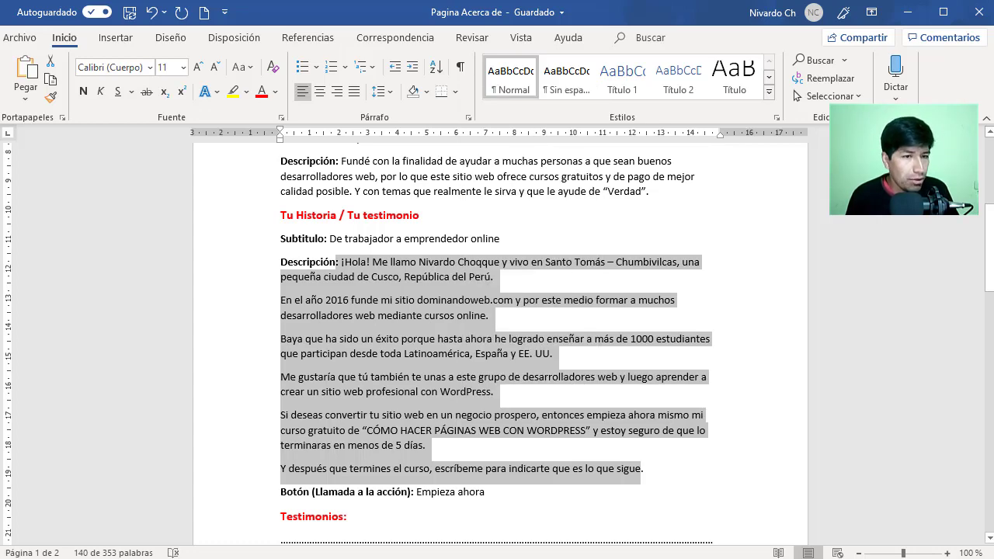
Replace the placeholder content of the call-to-action module in Divi with the copied Tu Historia paragraphs.
key(alt+Tab)
scroll(621, 387, down, 5)
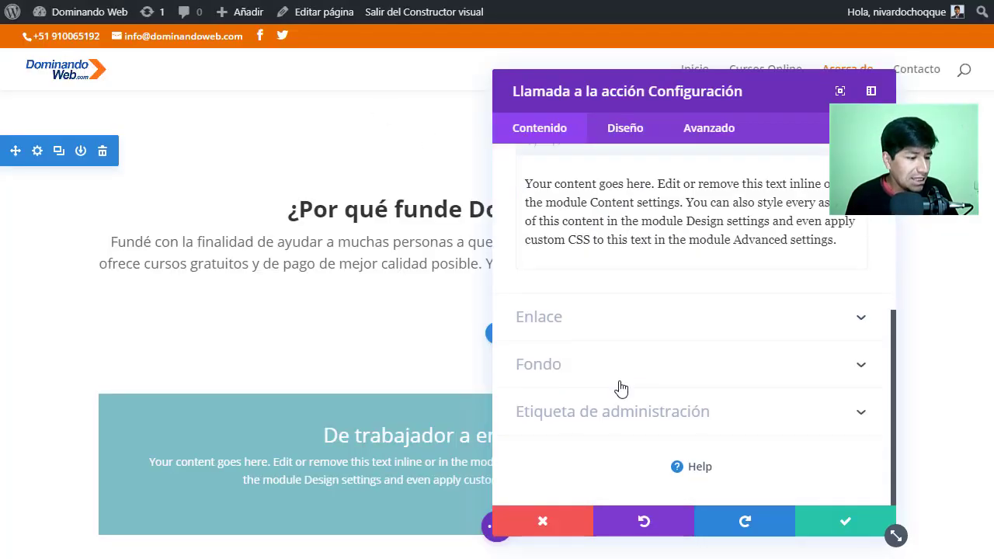
triple_click(655, 229)
key(BackSpace)
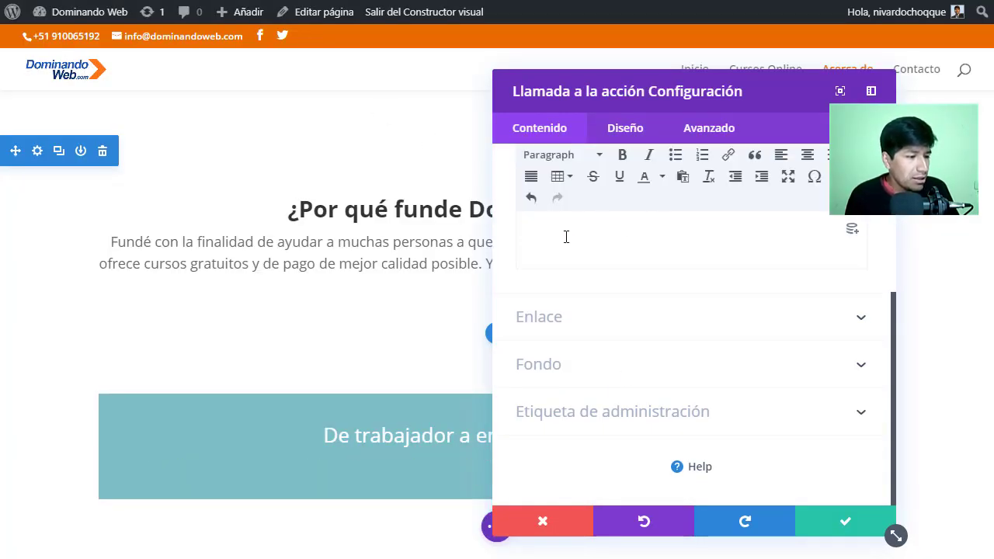
right_click(592, 245)
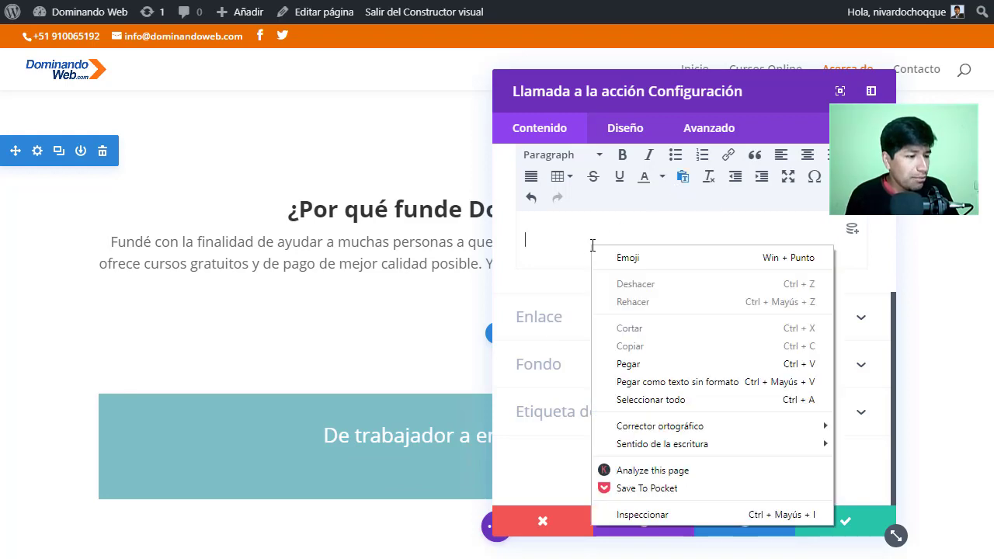
click(649, 361)
scroll(695, 373, down, 5)
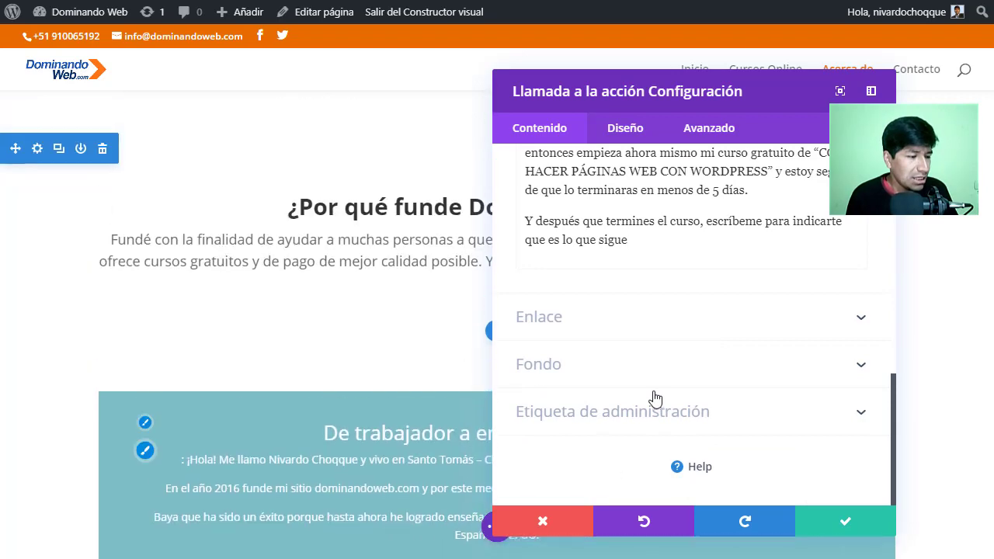
Copy the button wording "Empieza ahora" from the Botón (Llamada a la acción) line in the Word document.
click(606, 509)
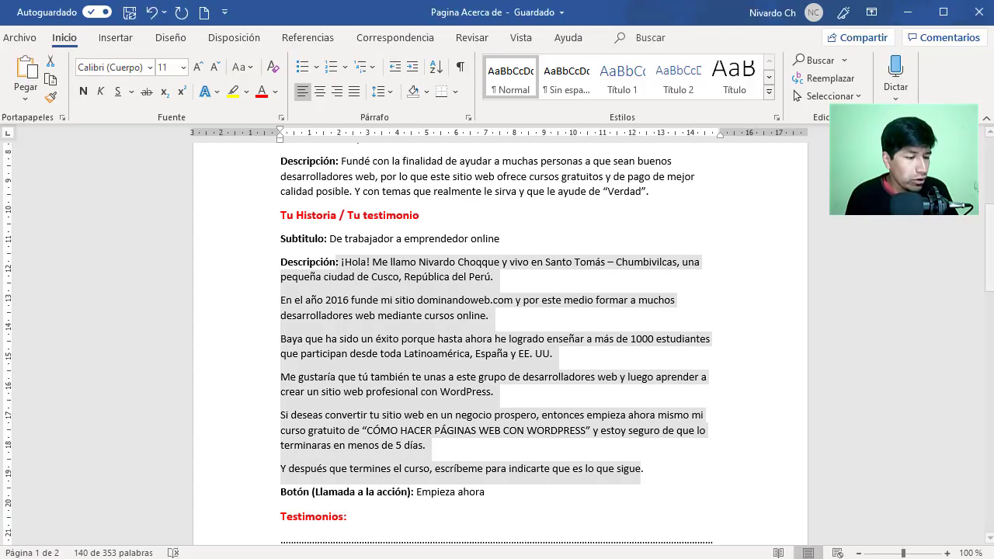
click(438, 391)
scroll(371, 432, down, 1)
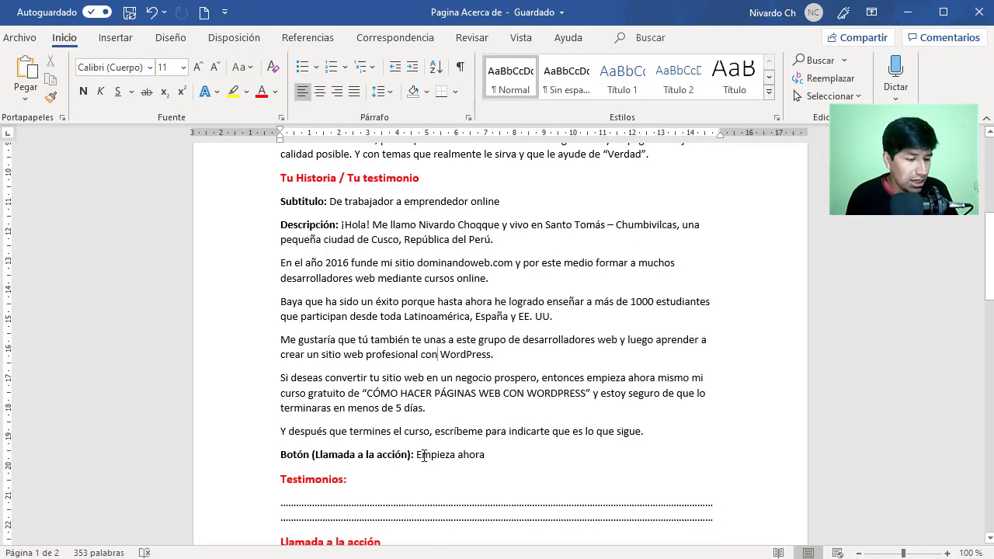
drag(418, 456, 498, 457)
key(ctrl+c)
right_click(457, 464)
click(484, 222)
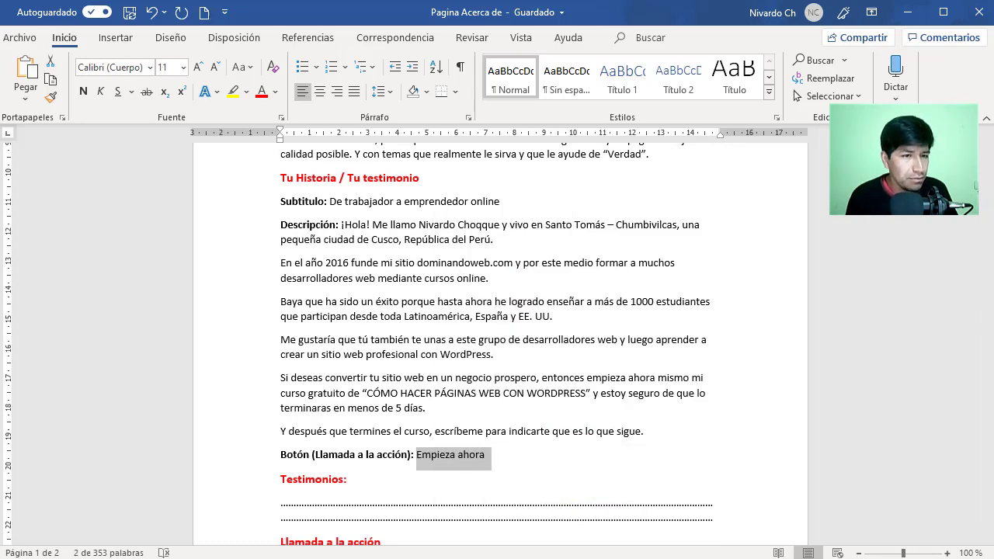
Back in the Divi builder, set the module's button text to "Empieza ahora".
key(alt+Tab)
scroll(600, 273, up, 2)
scroll(600, 274, up, 6)
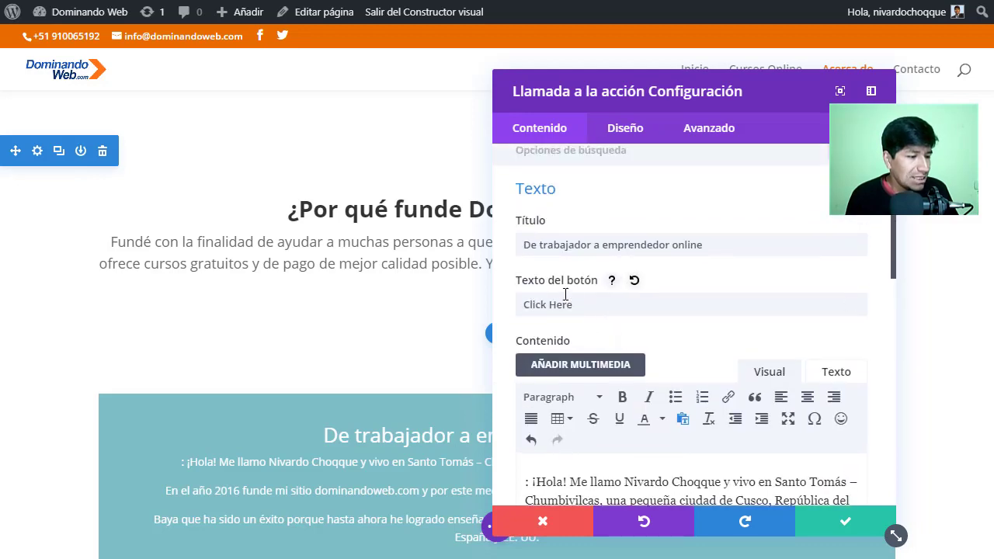
drag(582, 303, 524, 305)
key(BackSpace)
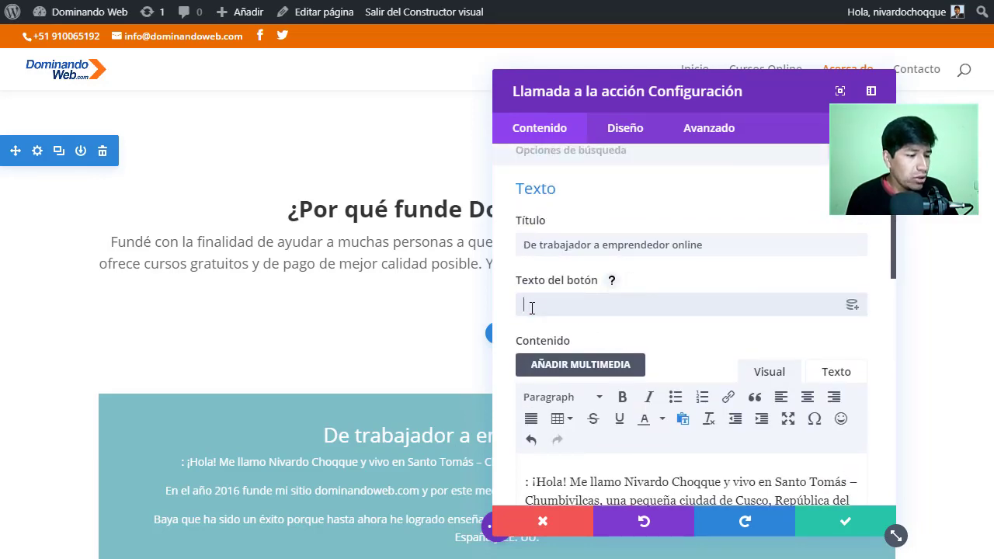
right_click(531, 307)
click(588, 426)
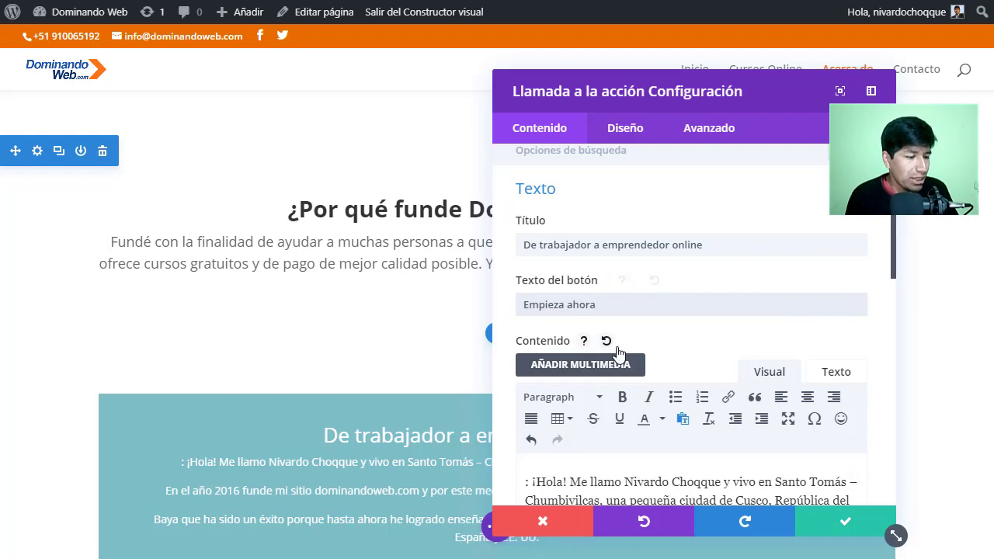
Open the module's link settings, and move the settings window clear of the site's navigation menu.
scroll(606, 338, down, 5)
scroll(415, 346, down, 3)
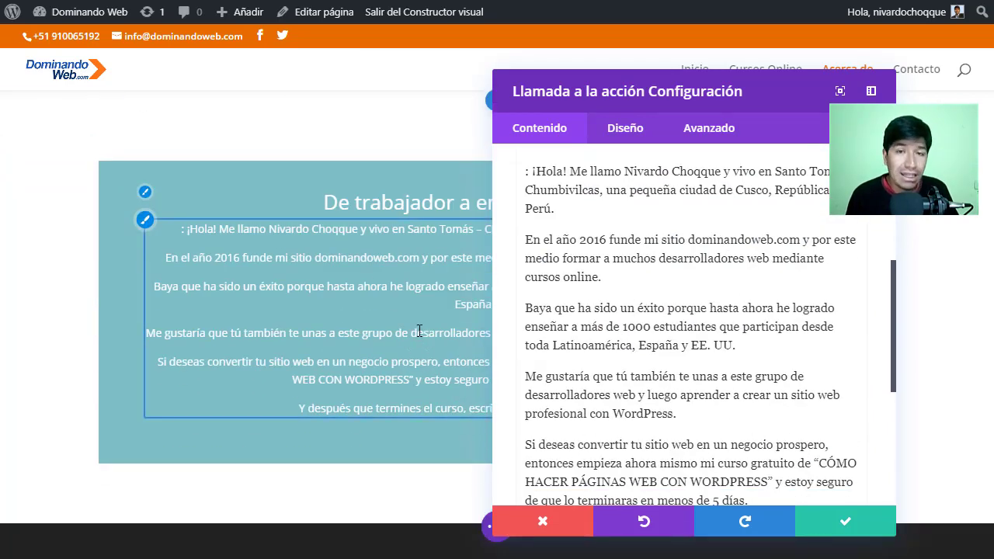
drag(704, 98, 794, 61)
scroll(715, 324, down, 5)
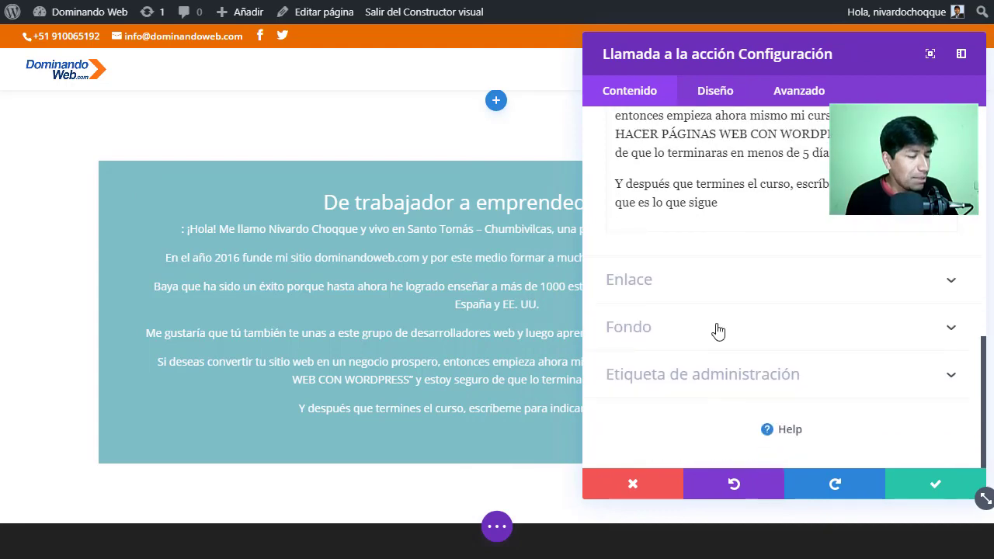
click(654, 281)
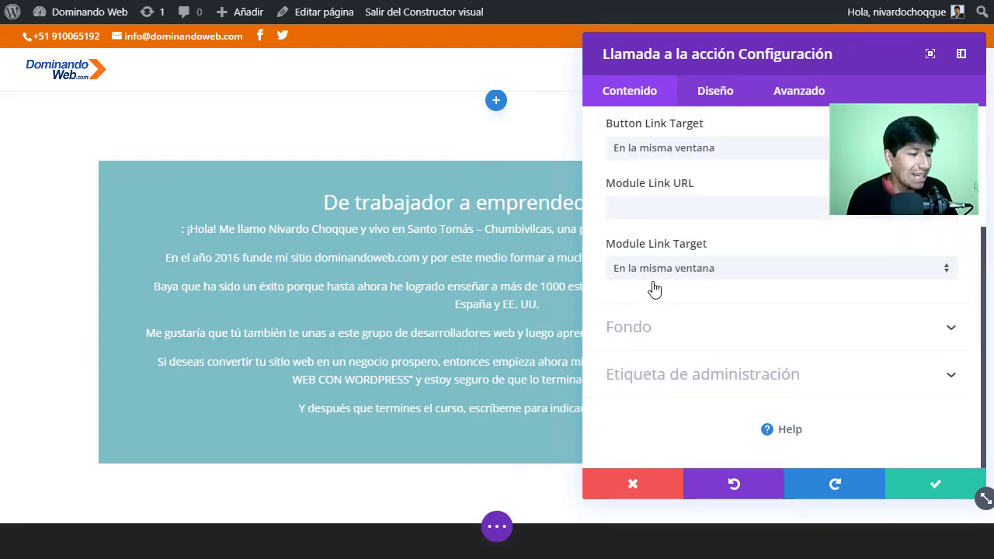
click(630, 189)
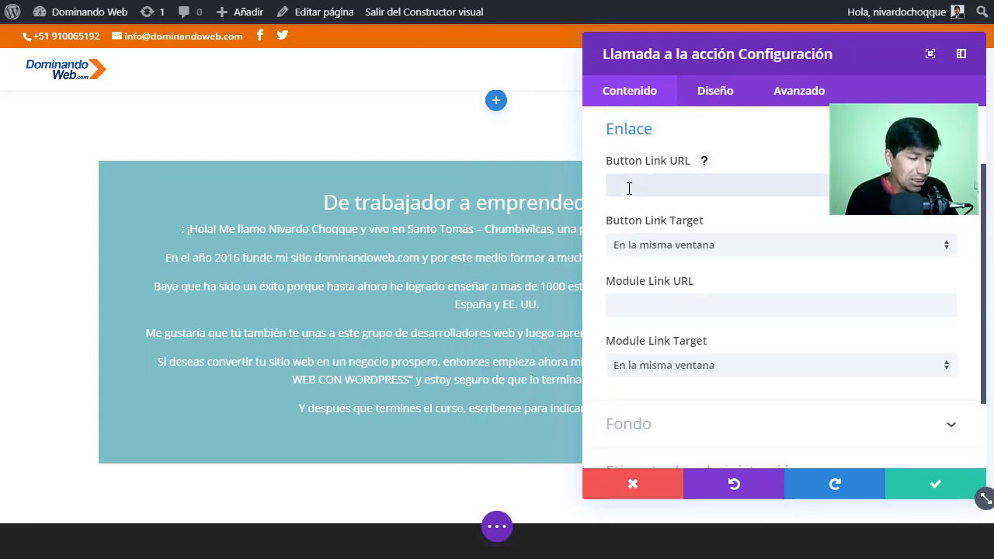
drag(657, 70, 253, 83)
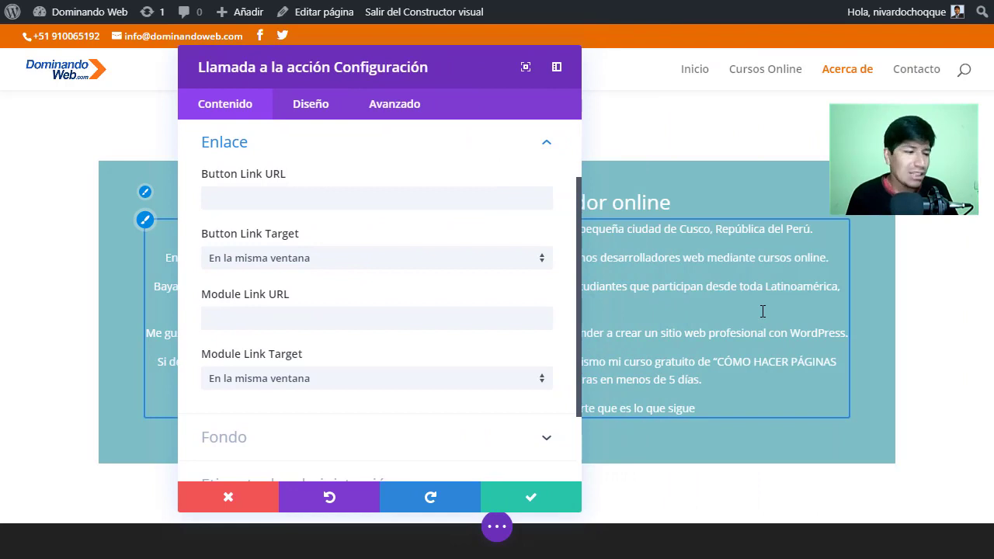
right_click(917, 75)
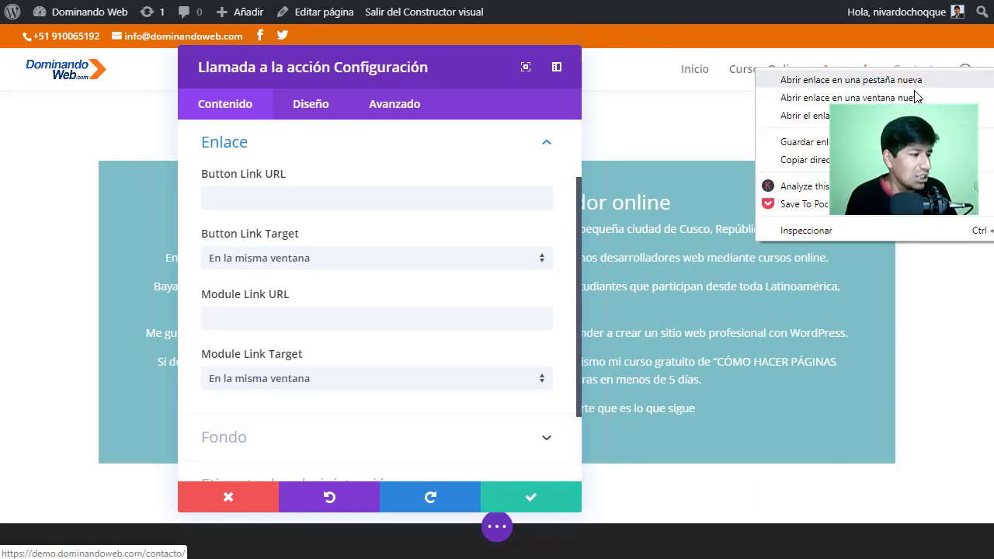
click(823, 159)
click(249, 199)
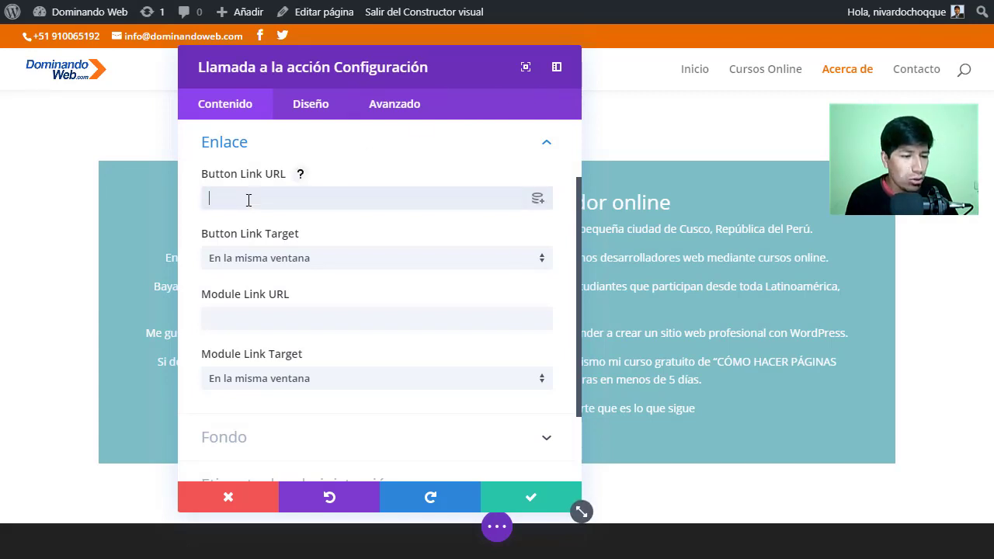
right_click(248, 199)
click(287, 318)
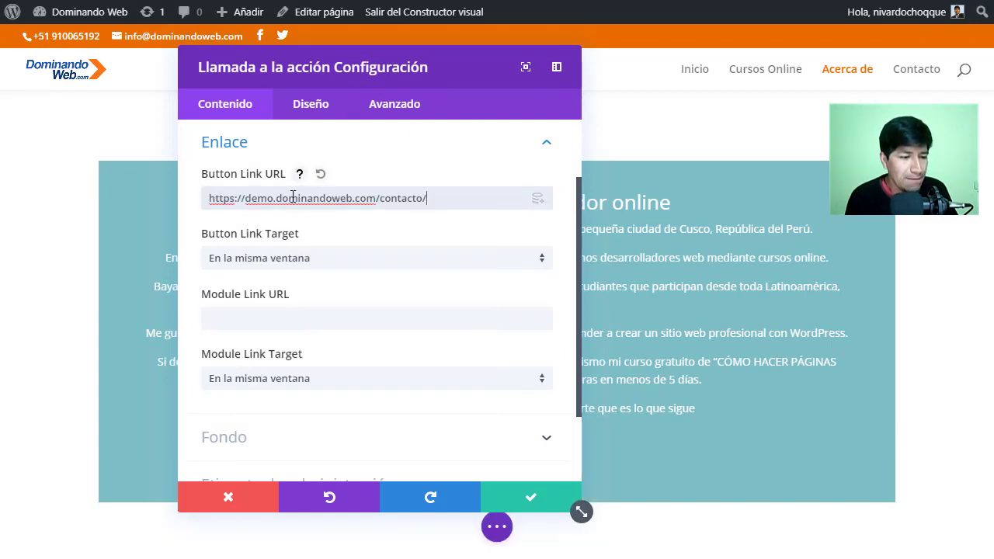
Move the settings window aside and review the call-to-action block's title, paragraphs and button in the page preview.
drag(393, 69, 716, 69)
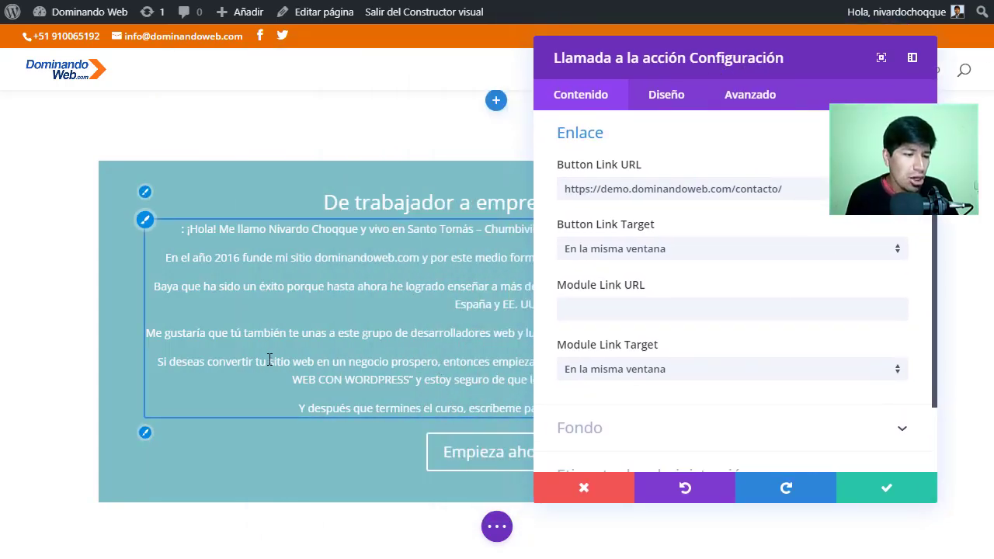
scroll(269, 359, up, 2)
scroll(231, 346, down, 3)
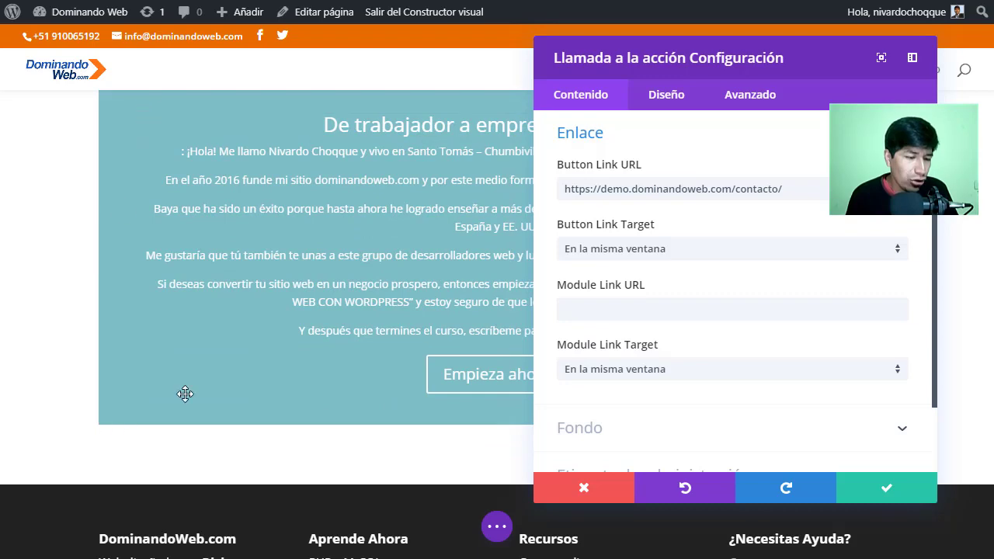
scroll(350, 373, up, 2)
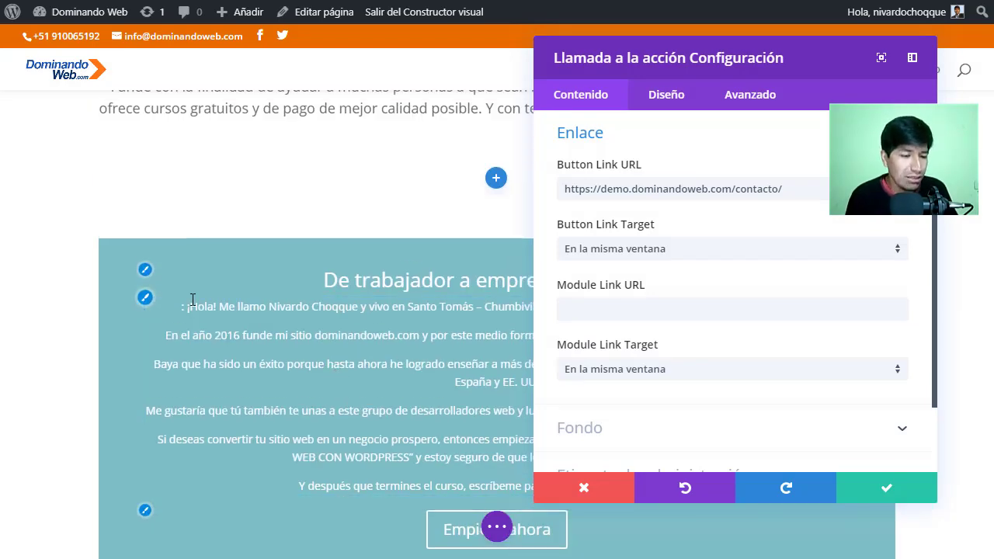
scroll(198, 393, up, 1)
scroll(198, 435, down, 2)
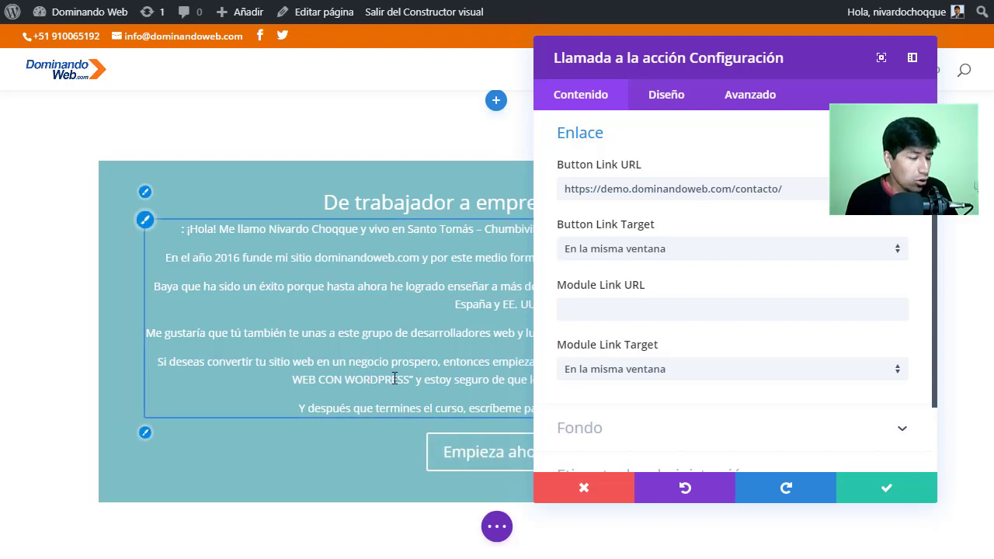
In the call-to-action module's design settings, make the title text bold and increase its text size.
click(673, 104)
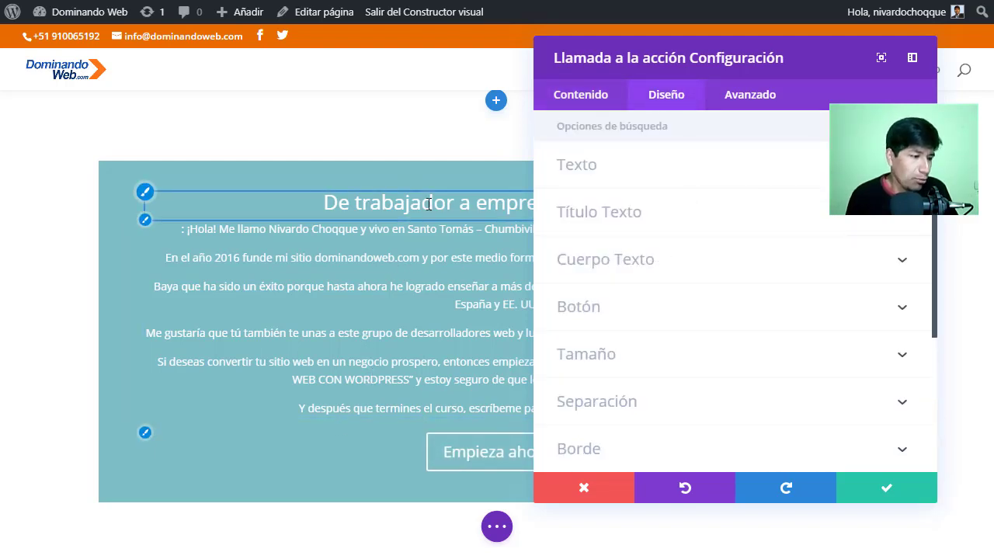
click(614, 223)
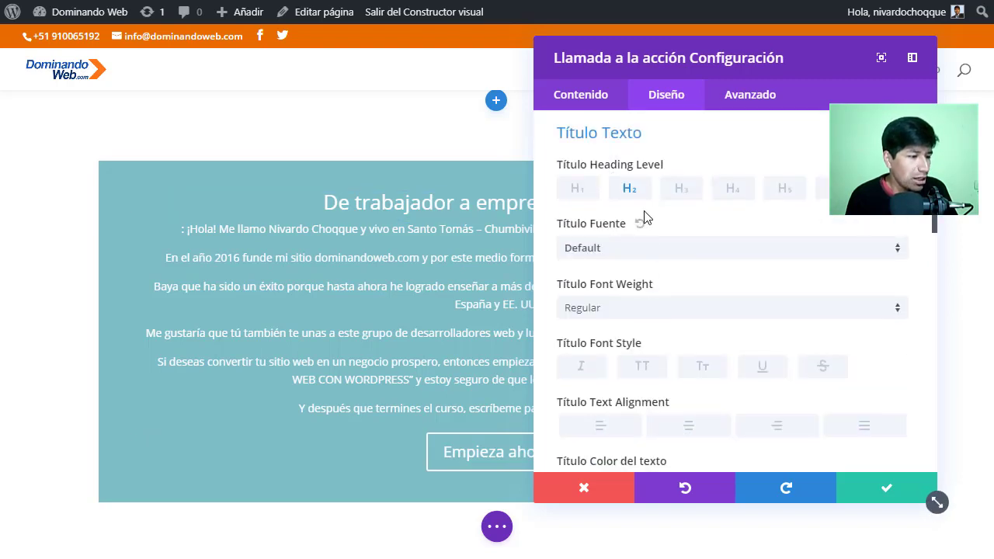
scroll(651, 291, down, 3)
scroll(651, 249, up, 2)
click(641, 237)
click(644, 328)
scroll(664, 323, down, 3)
click(623, 269)
drag(627, 277, 637, 279)
scroll(637, 333, down, 5)
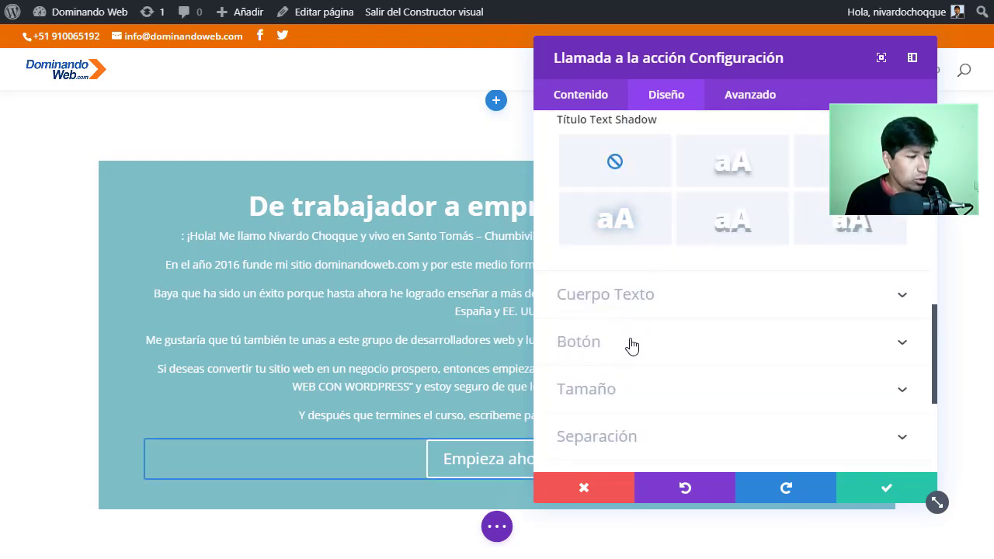
Set the call-to-action body text size to 18px and check how the paragraphs fit in the page preview.
click(631, 346)
scroll(636, 339, up, 3)
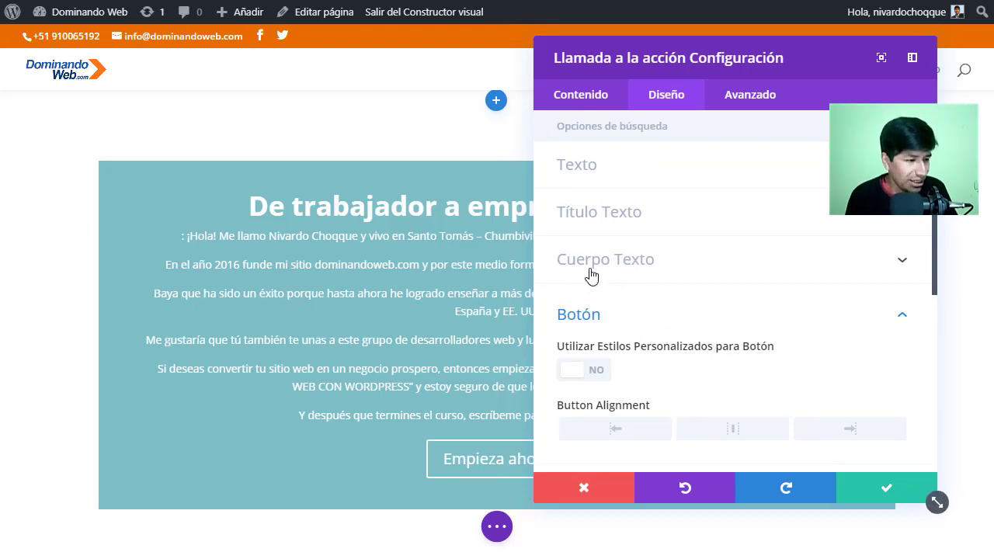
click(624, 275)
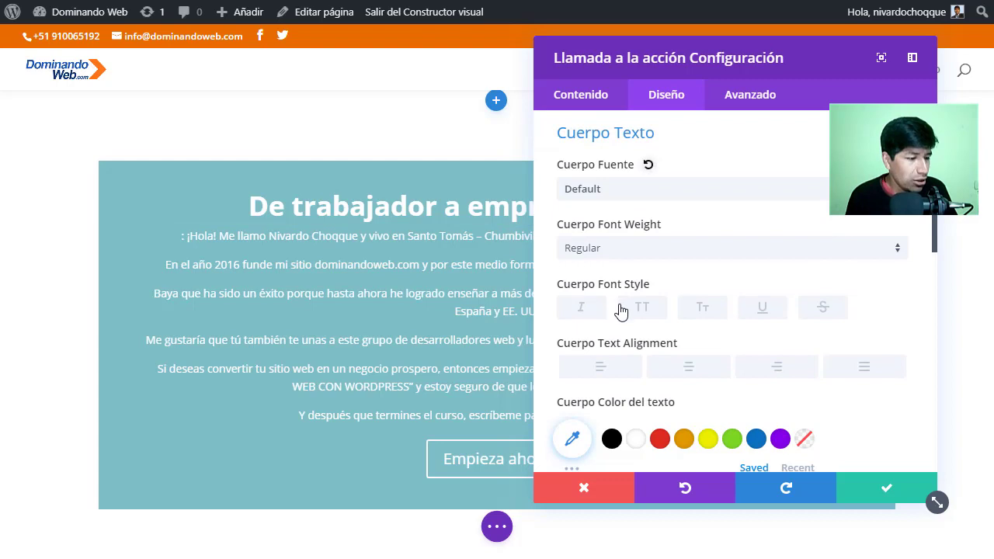
scroll(622, 311, down, 2)
drag(593, 363, 599, 363)
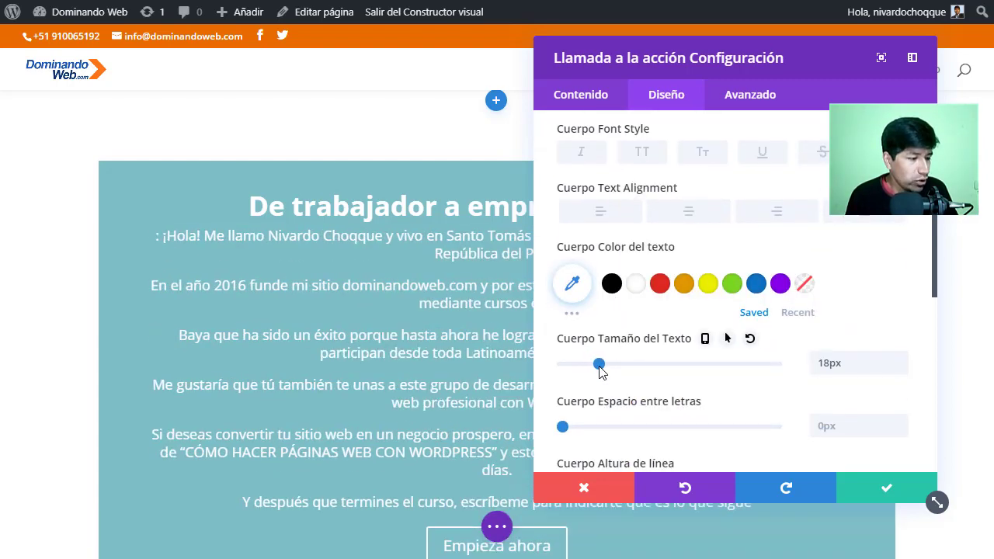
scroll(480, 322, down, 2)
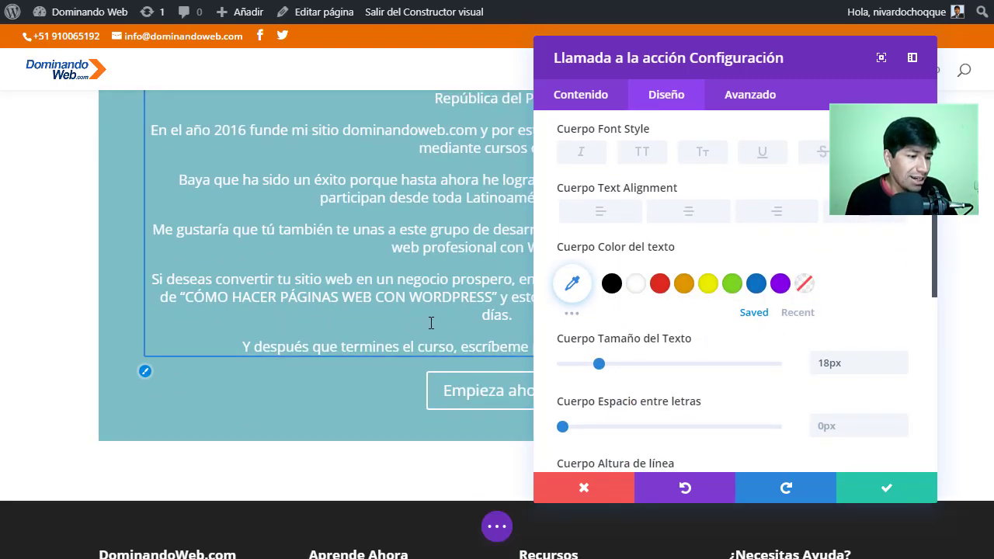
scroll(629, 332, up, 2)
scroll(626, 333, up, 2)
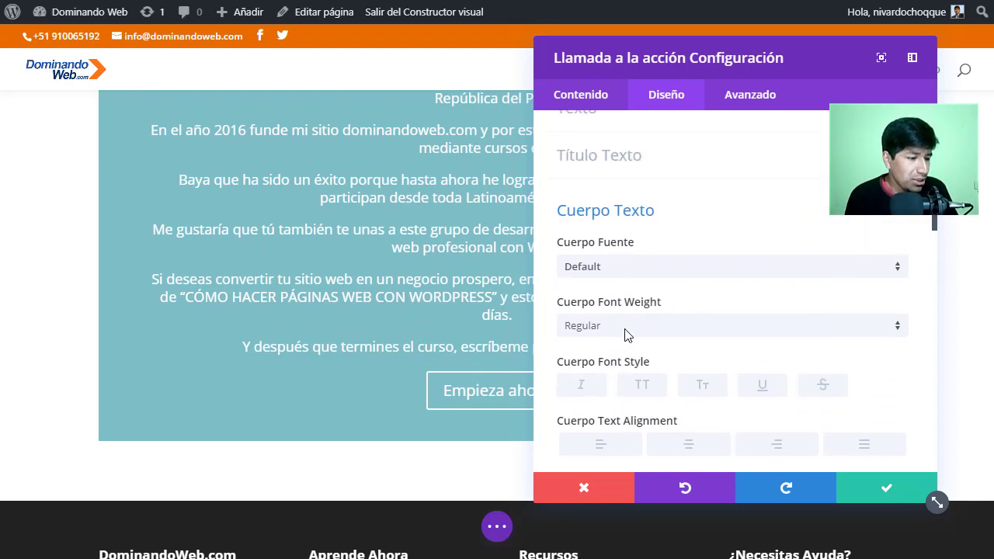
scroll(453, 296, up, 2)
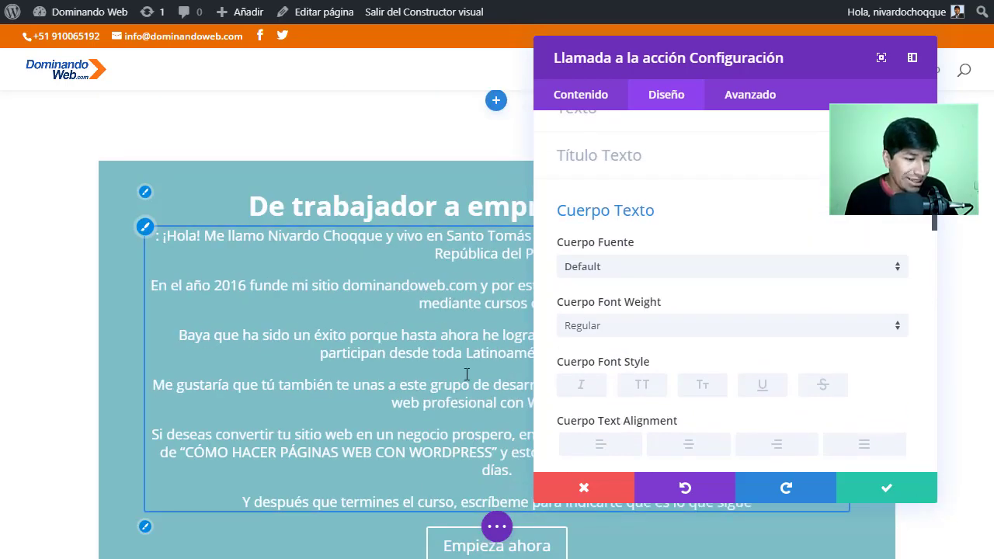
scroll(642, 351, down, 2)
scroll(642, 351, up, 2)
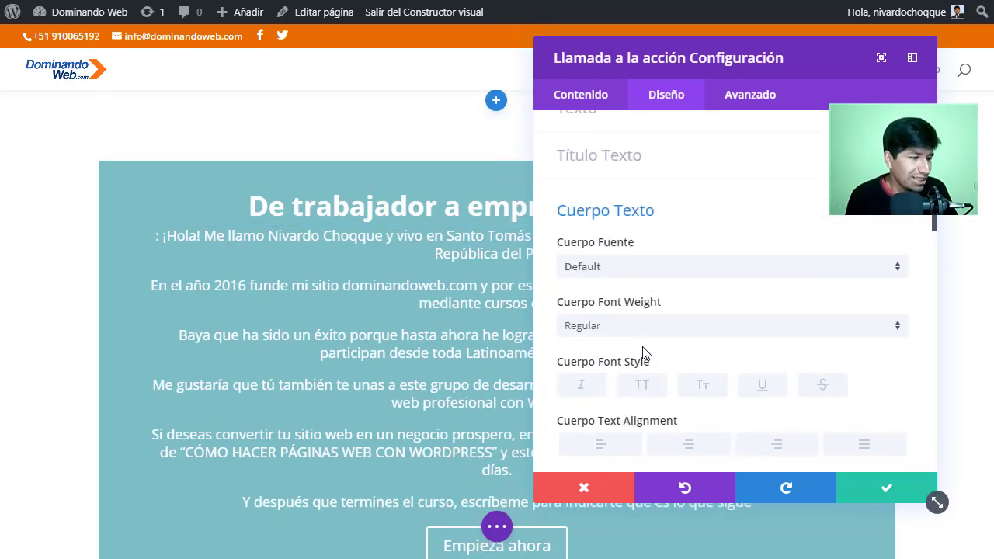
Change the call-to-action module's general text color to Oscuro.
scroll(656, 302, up, 2)
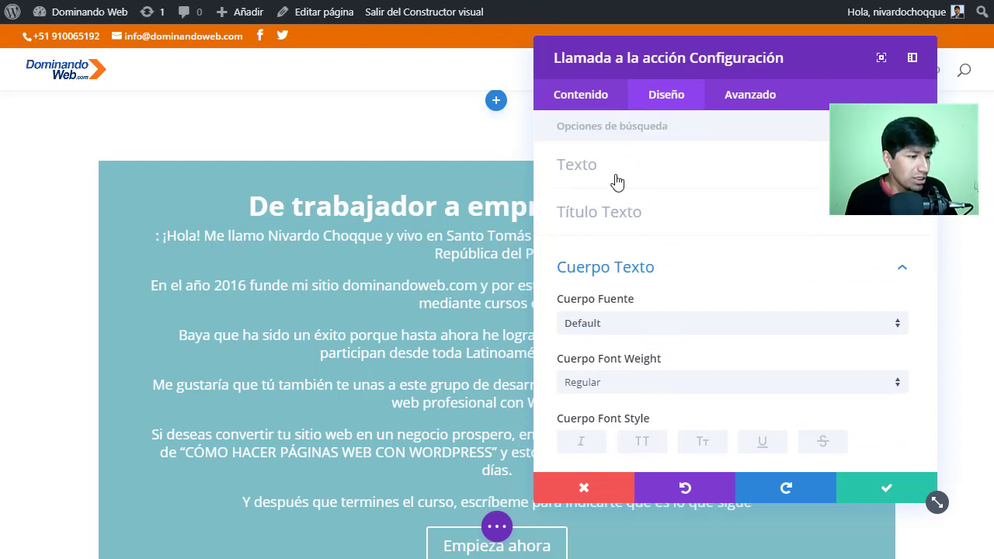
click(617, 179)
click(647, 282)
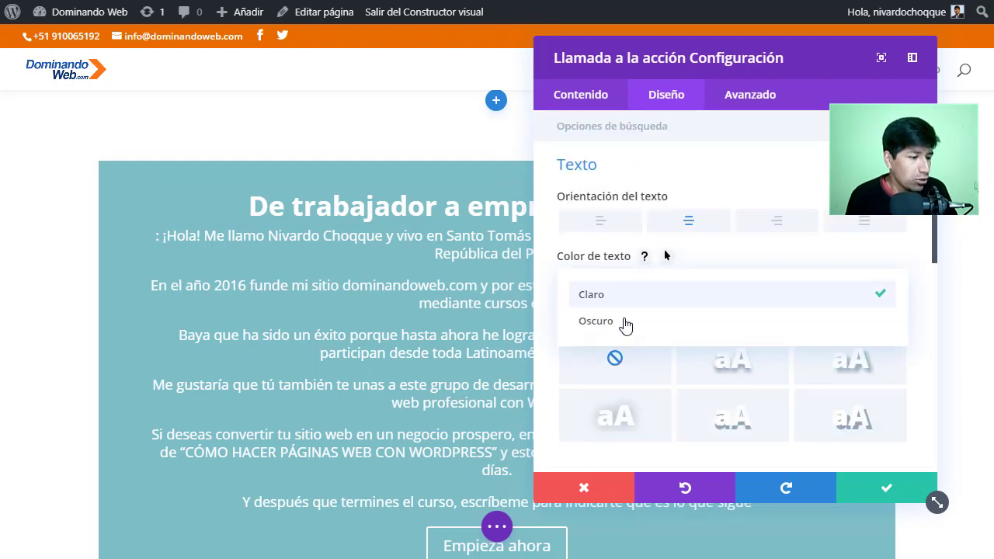
click(631, 320)
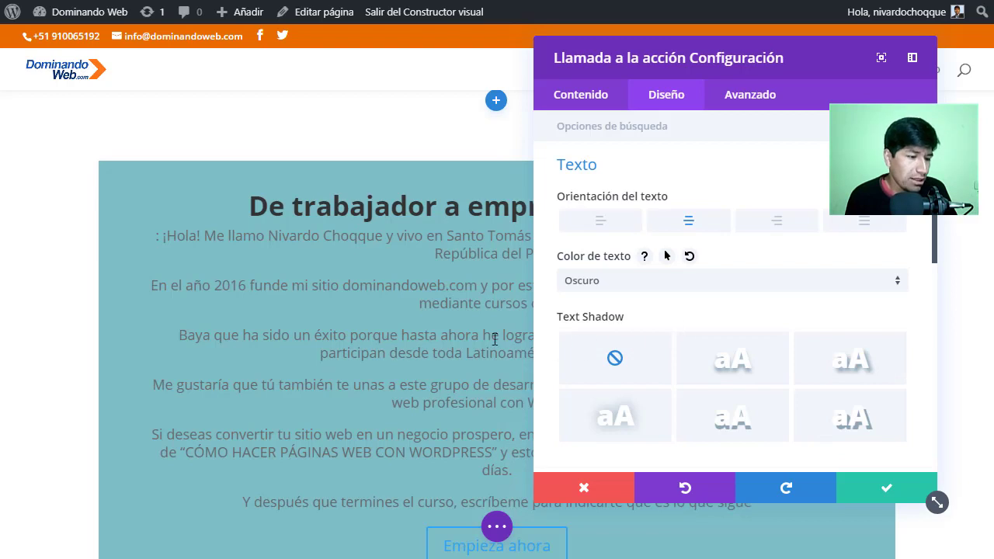
Enable custom styles for the call-to-action button and make its text white.
scroll(551, 320, down, 3)
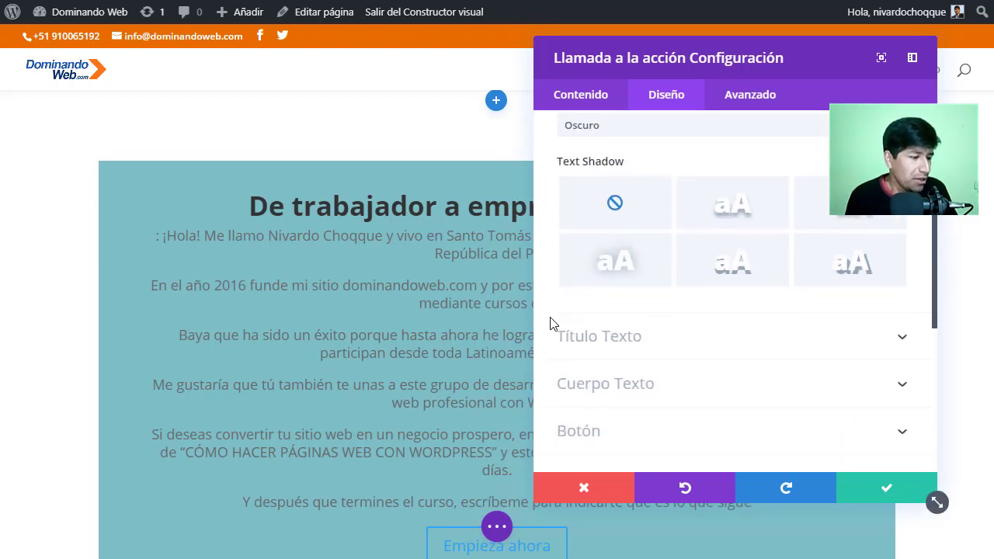
scroll(553, 334, down, 3)
scroll(594, 211, down, 2)
scroll(595, 210, up, 2)
click(585, 192)
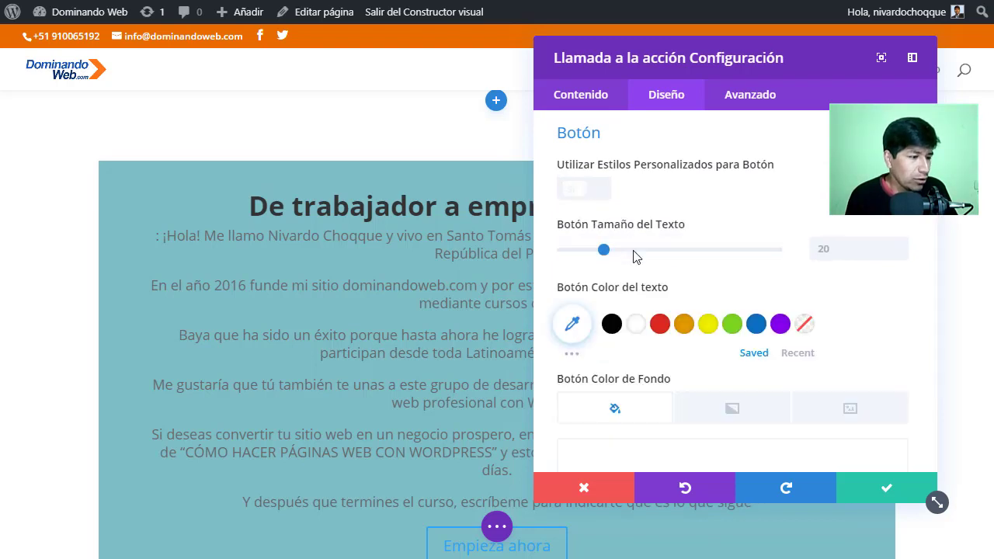
scroll(632, 255, down, 2)
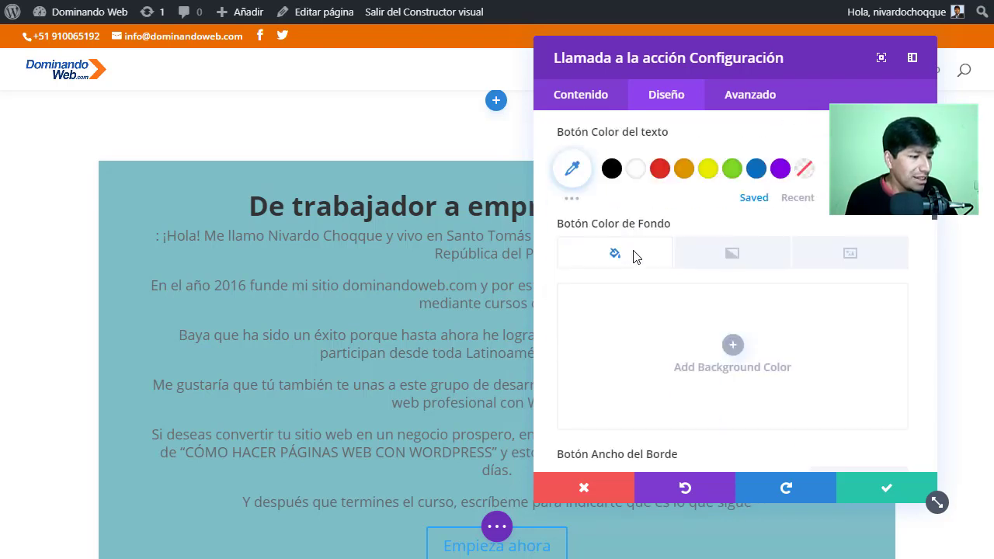
click(636, 168)
Give the call-to-action button a red background color and save the module settings.
scroll(673, 233, down, 2)
click(673, 231)
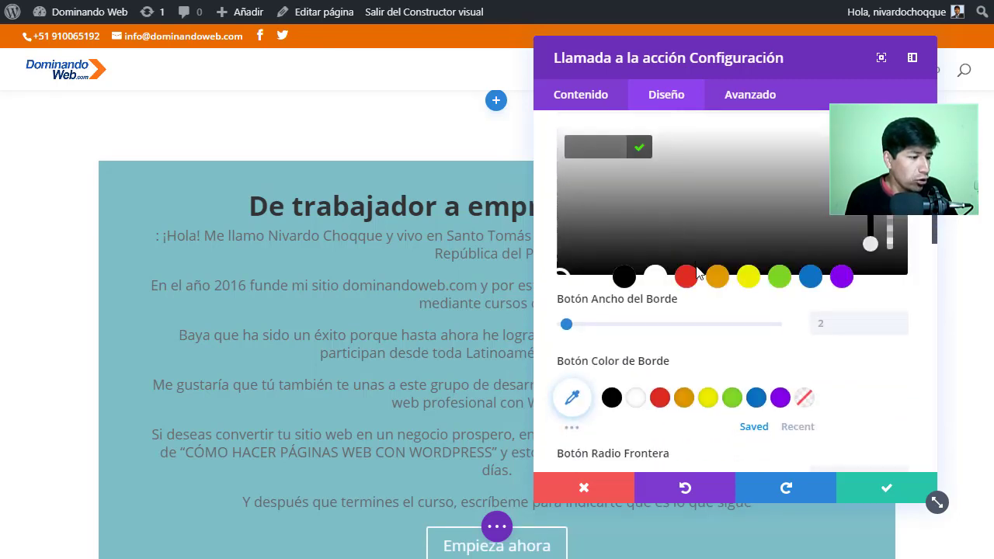
click(687, 277)
scroll(658, 372, down, 2)
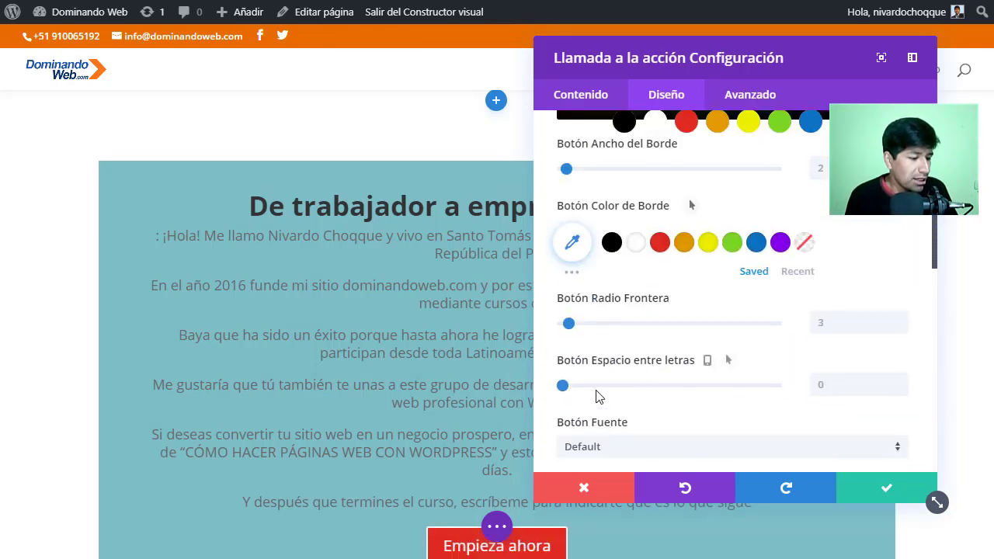
scroll(479, 416, down, 1)
scroll(478, 416, down, 1)
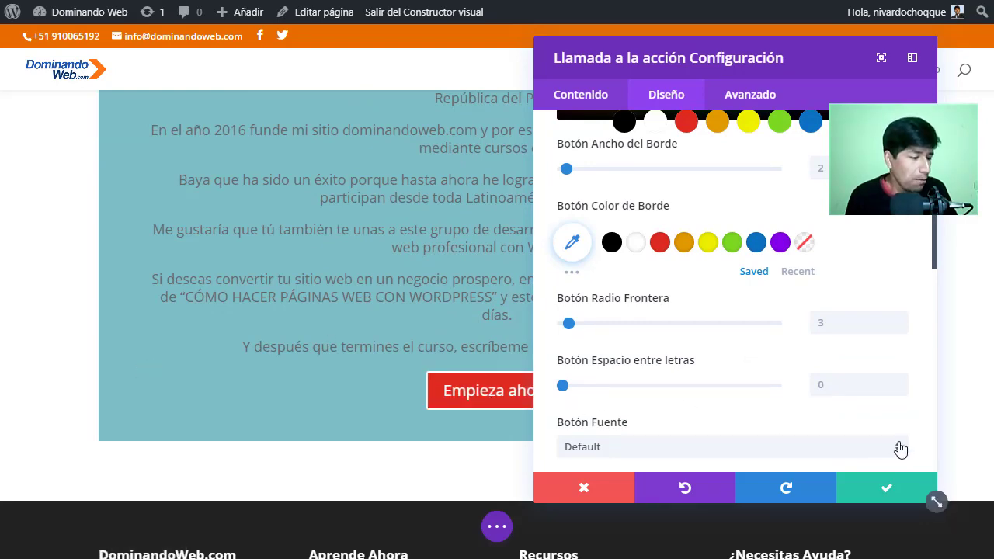
click(882, 488)
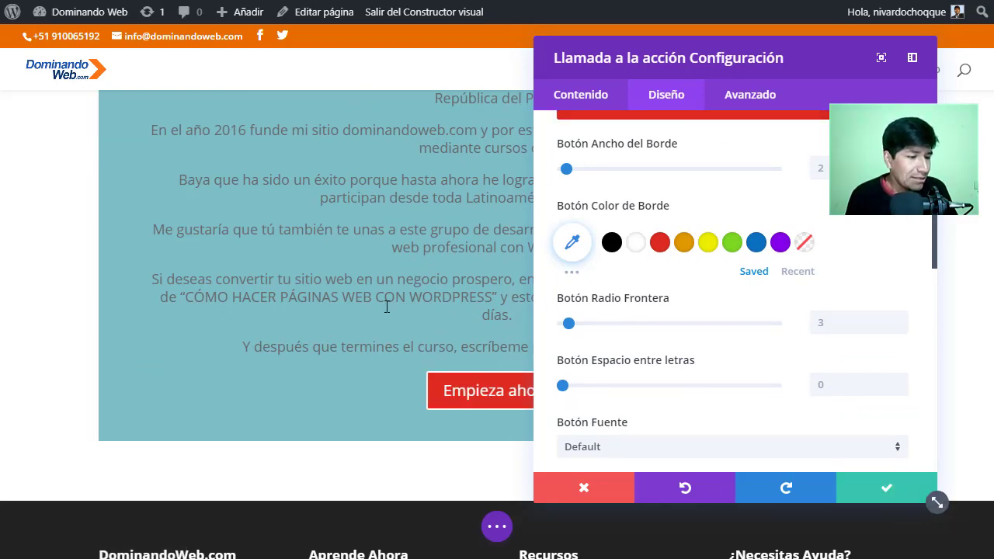
Review the sections built so far on the page and switch to the mockup to see which block follows the button.
scroll(376, 321, up, 10)
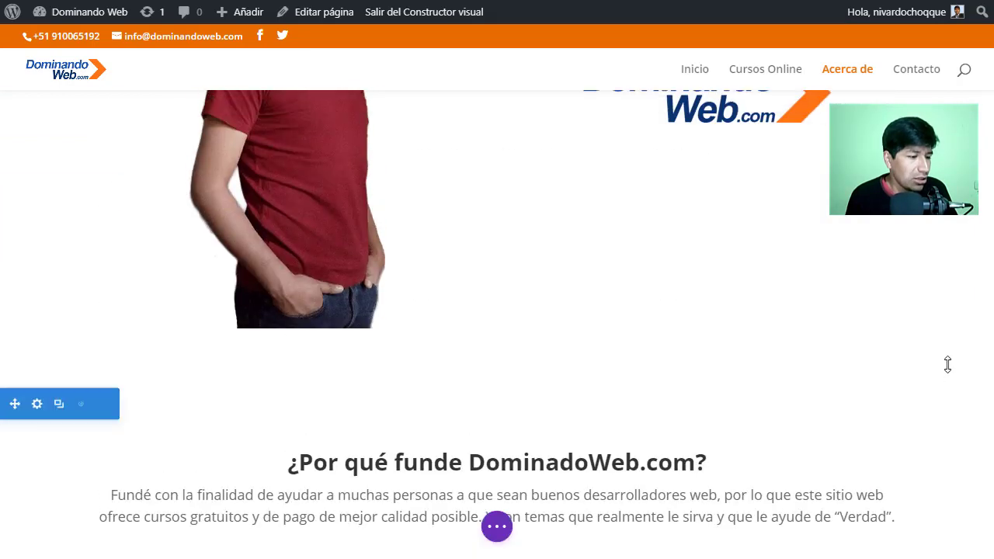
scroll(948, 365, up, 2)
scroll(948, 365, down, 8)
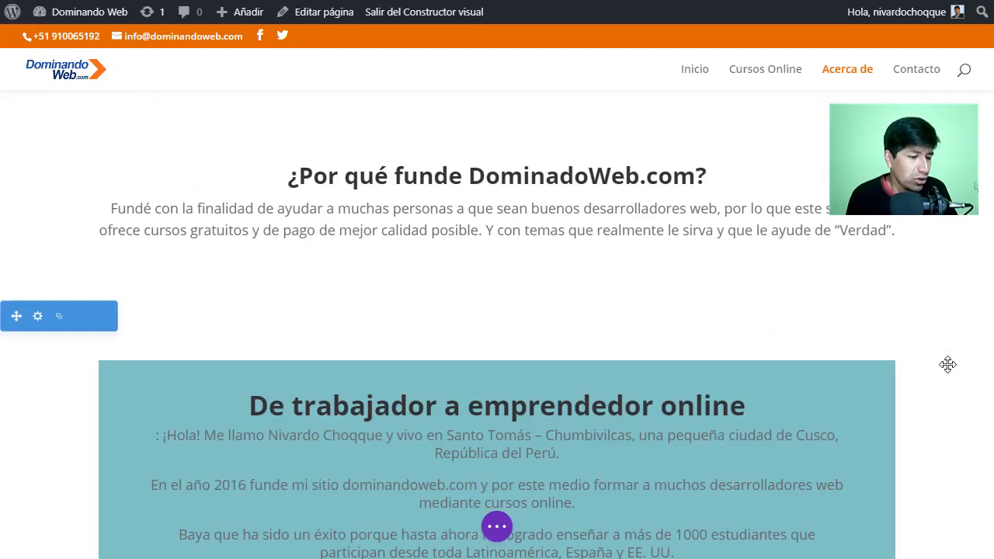
scroll(694, 298, down, 5)
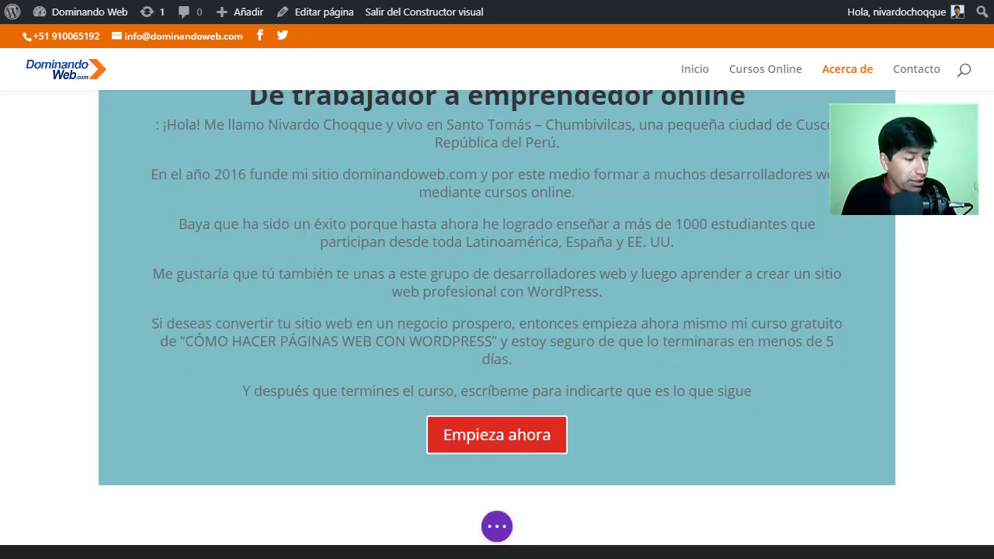
key(alt+Tab)
scroll(548, 328, down, 5)
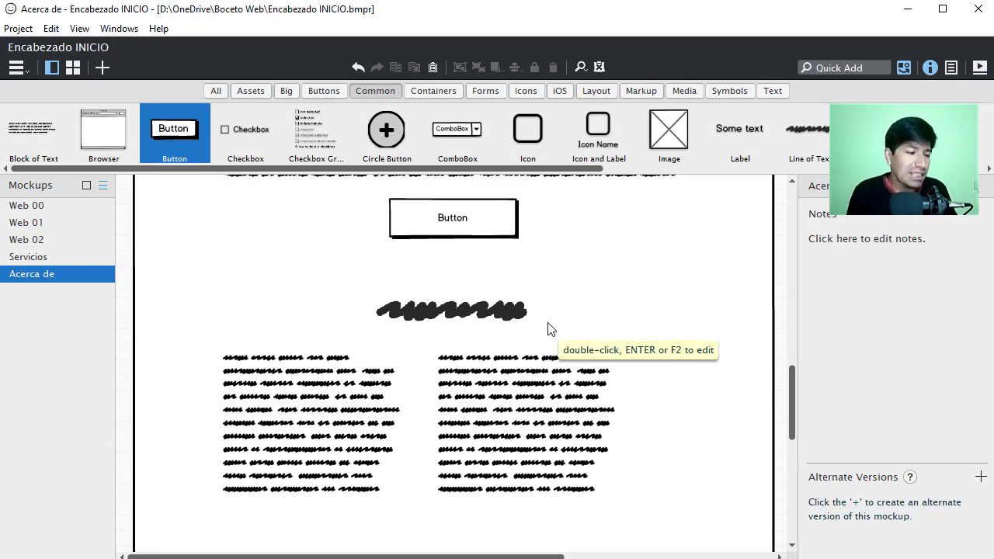
Back in the Divi builder, insert the saved Testimonios section from the library below the call-to-action section and look it over.
key(alt+Tab)
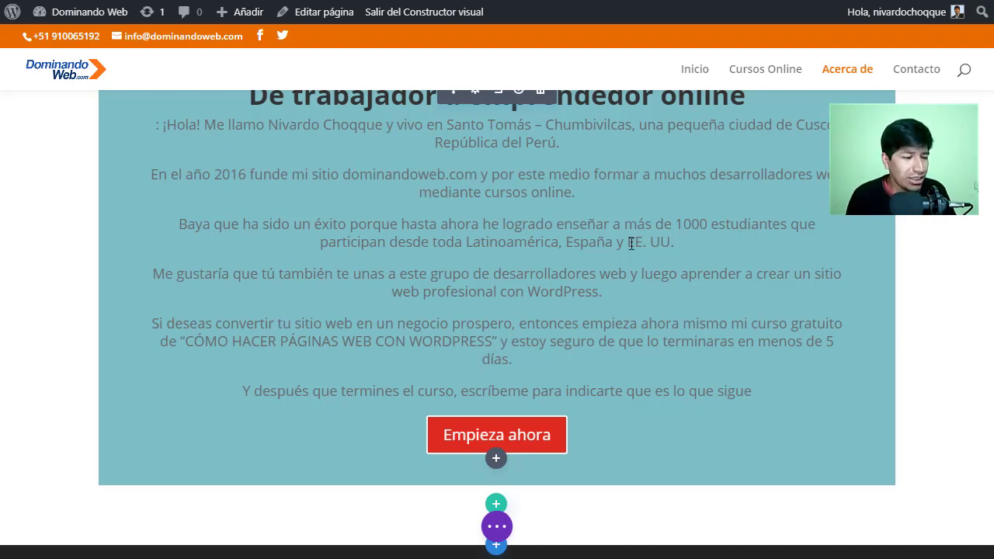
scroll(600, 249, down, 3)
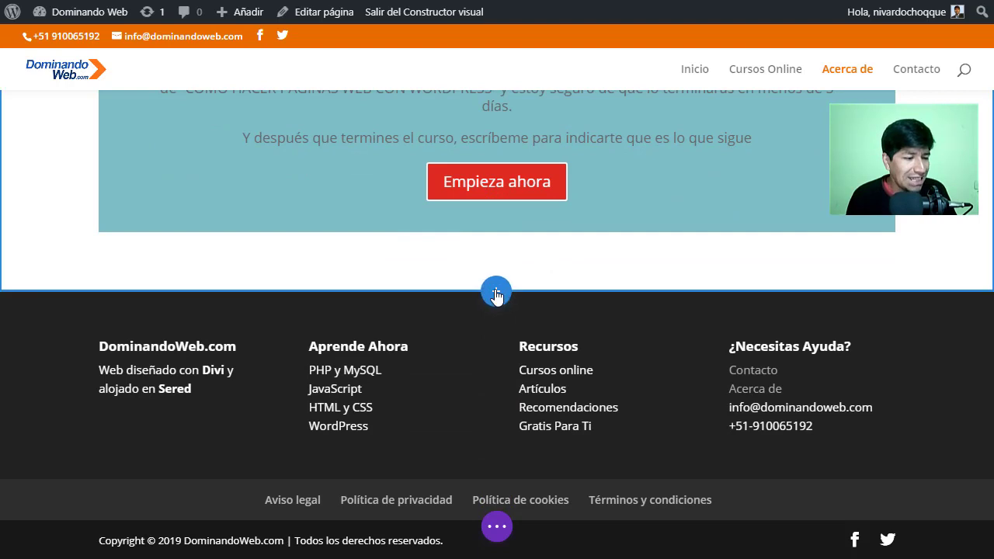
click(496, 292)
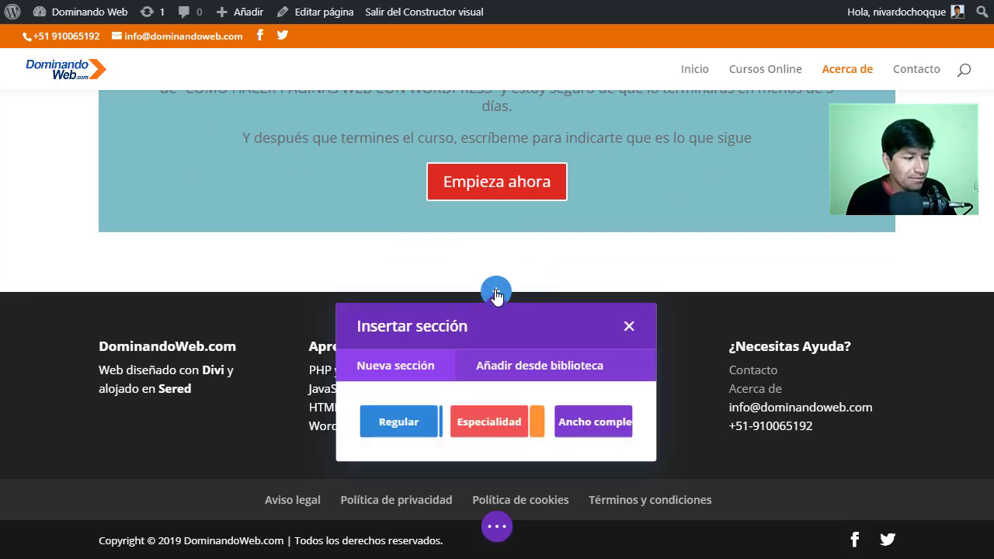
click(512, 372)
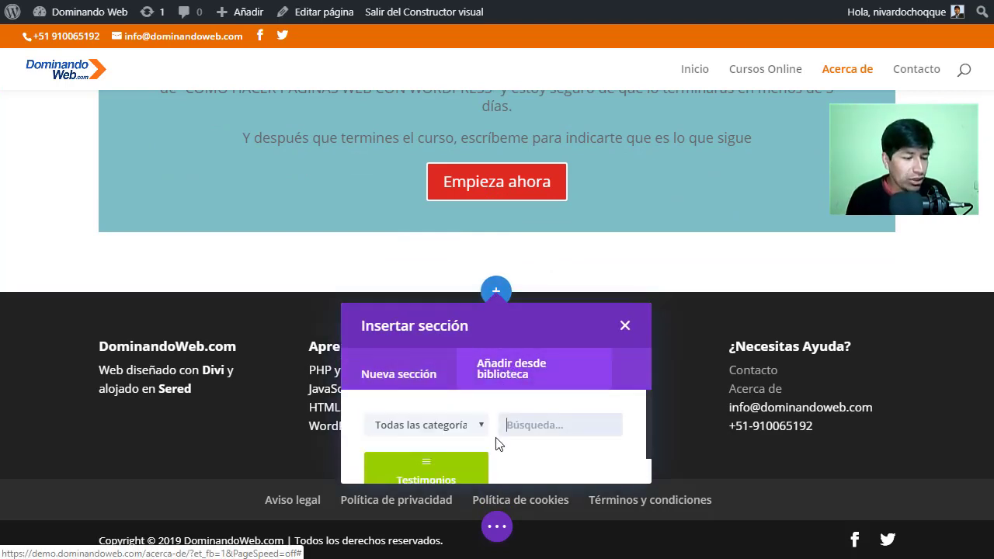
click(424, 423)
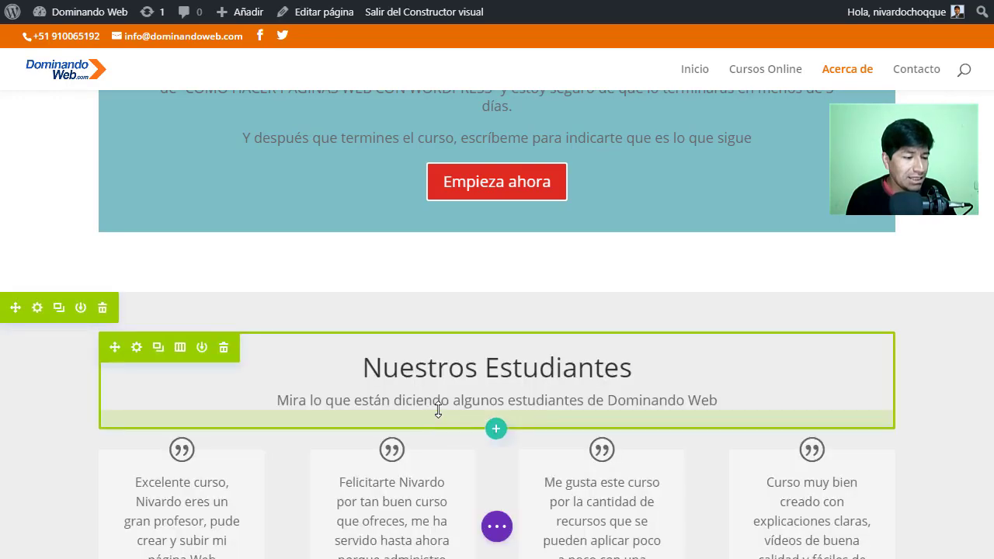
scroll(457, 326, down, 7)
scroll(457, 326, up, 4)
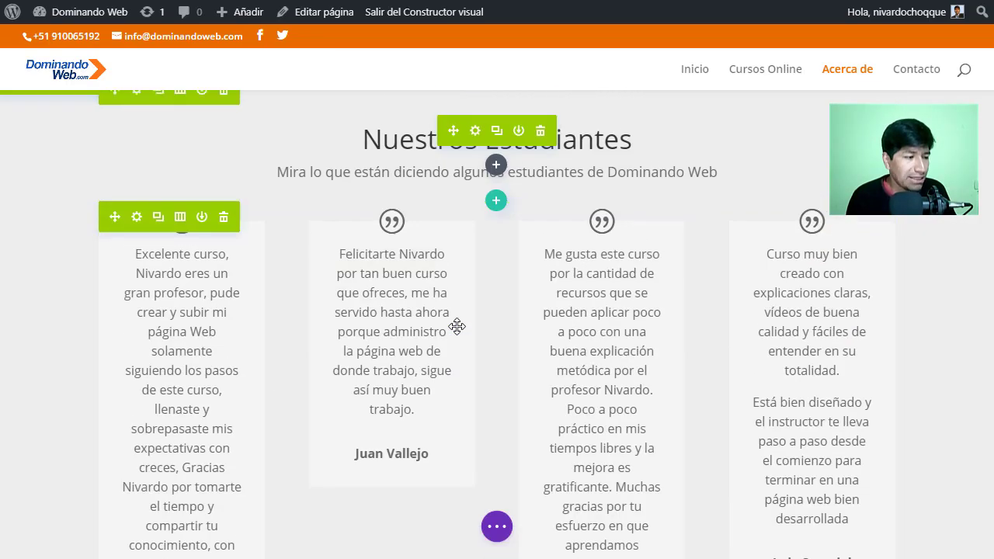
Review the whole page from its heading to the footer, and examine the last block at the end of the Acerca de mockup.
scroll(457, 326, up, 10)
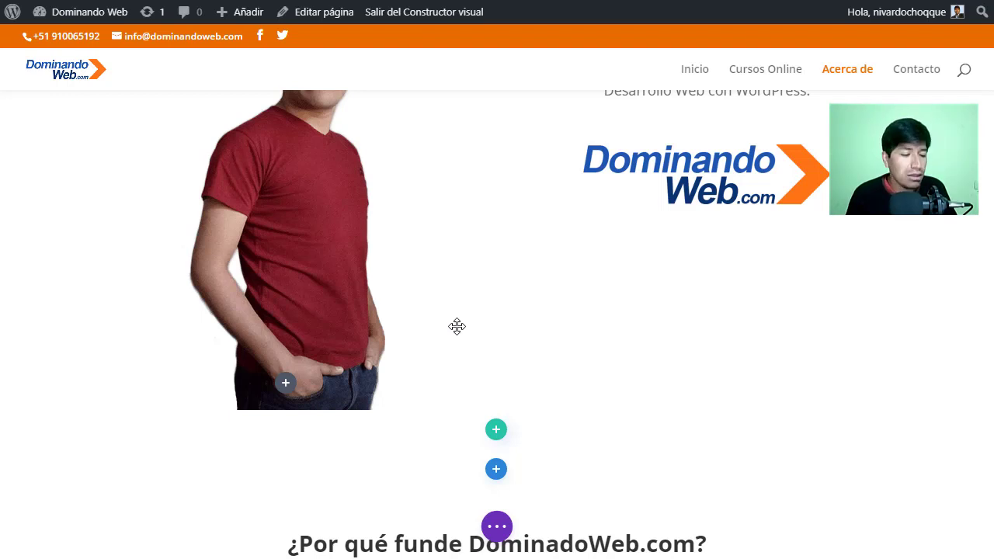
scroll(457, 327, up, 3)
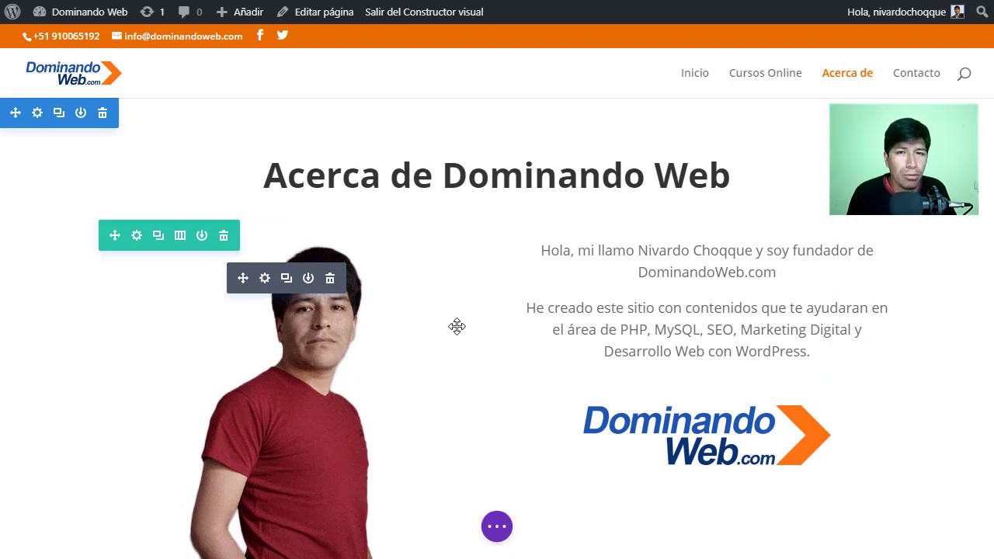
scroll(457, 326, down, 20)
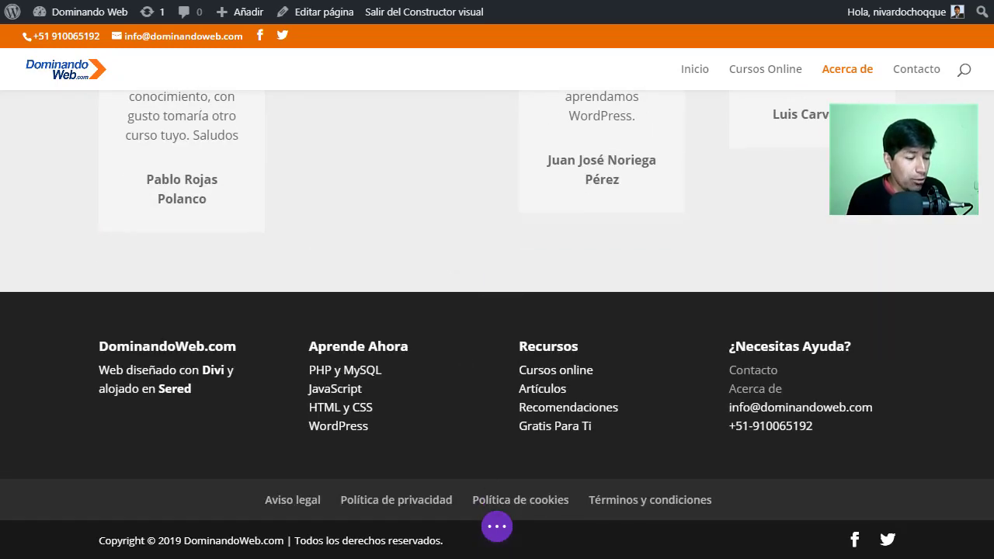
key(alt+Tab)
scroll(584, 386, down, 5)
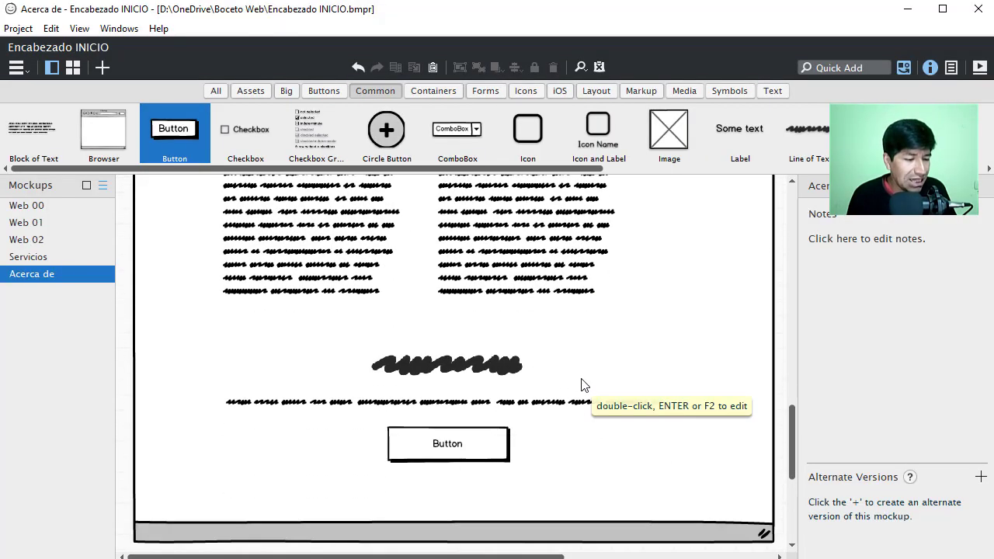
scroll(584, 385, down, 1)
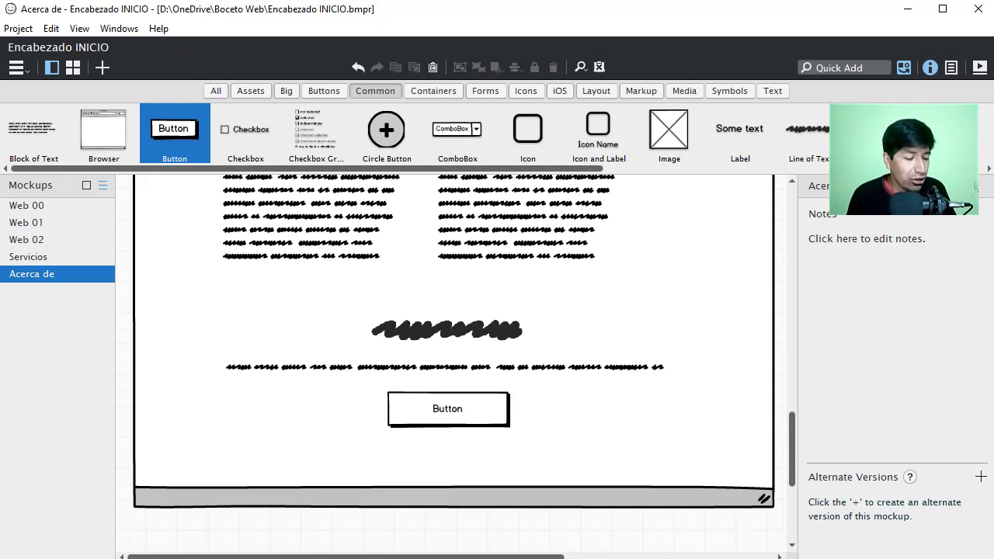
Back in the Divi builder, add a new section with a one-column row below the testimonials and insert a Llamada a la acción module.
key(alt+Tab)
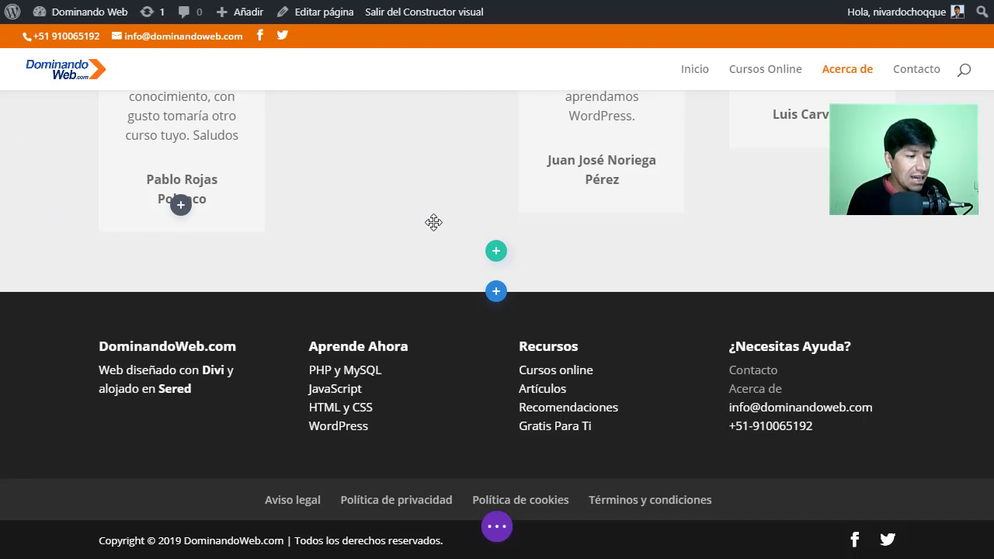
click(497, 291)
click(404, 424)
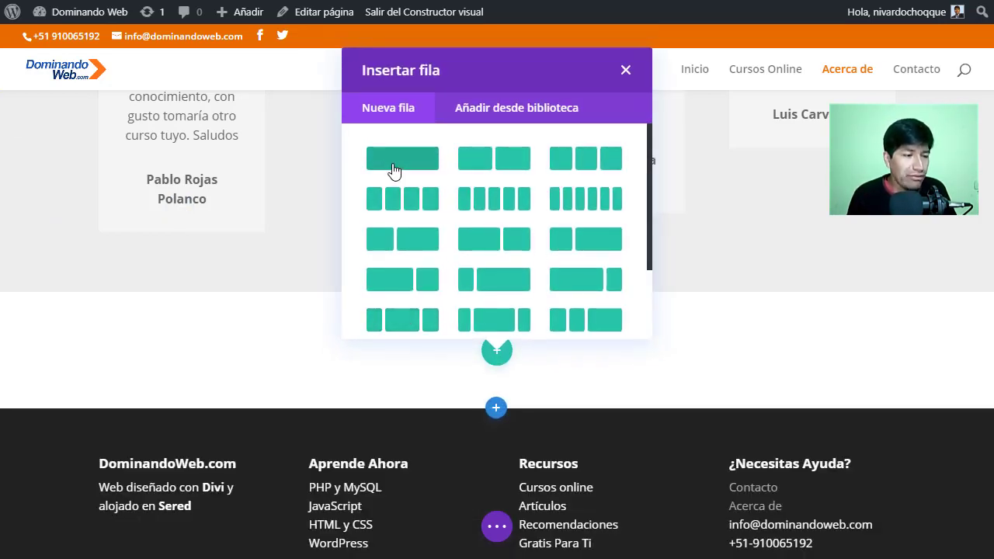
click(394, 171)
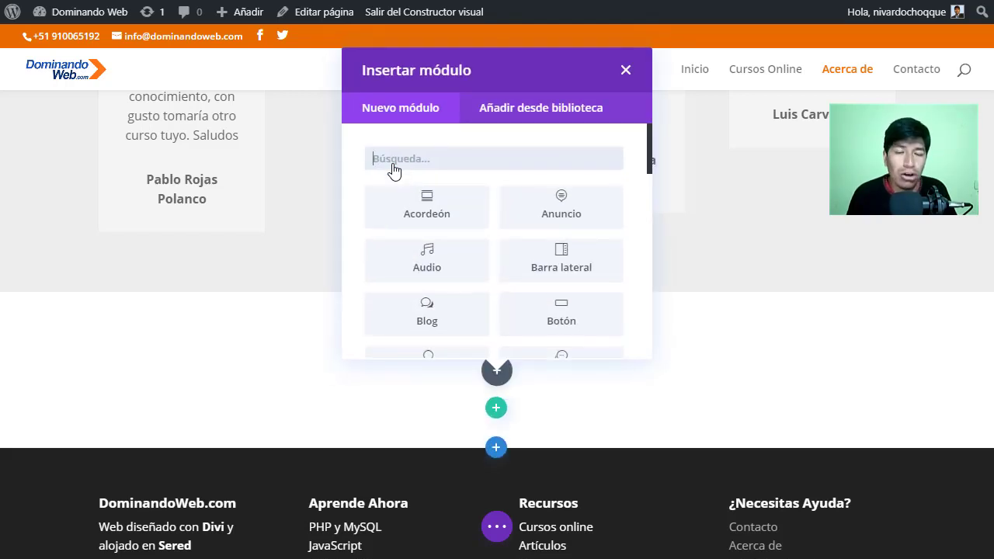
scroll(438, 304, down, 6)
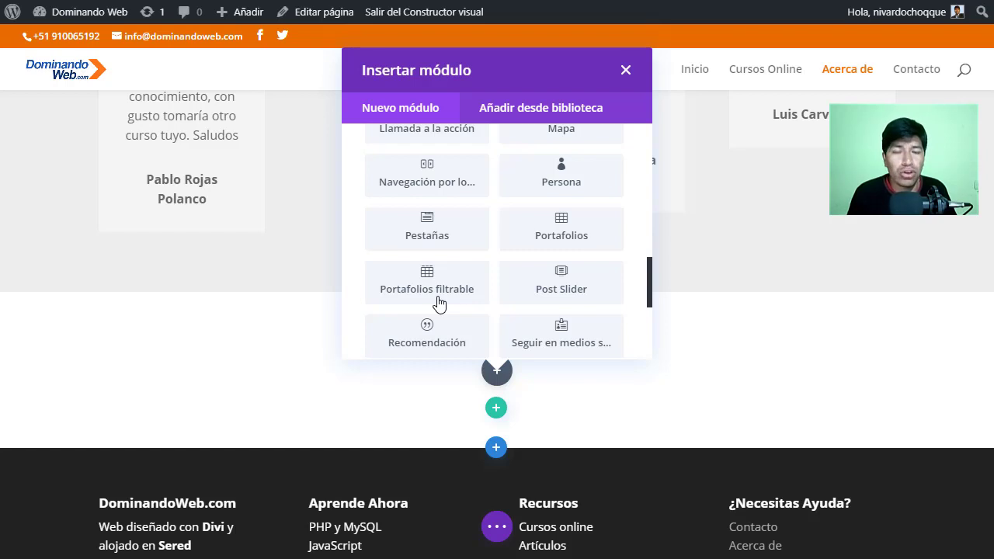
scroll(438, 304, down, 3)
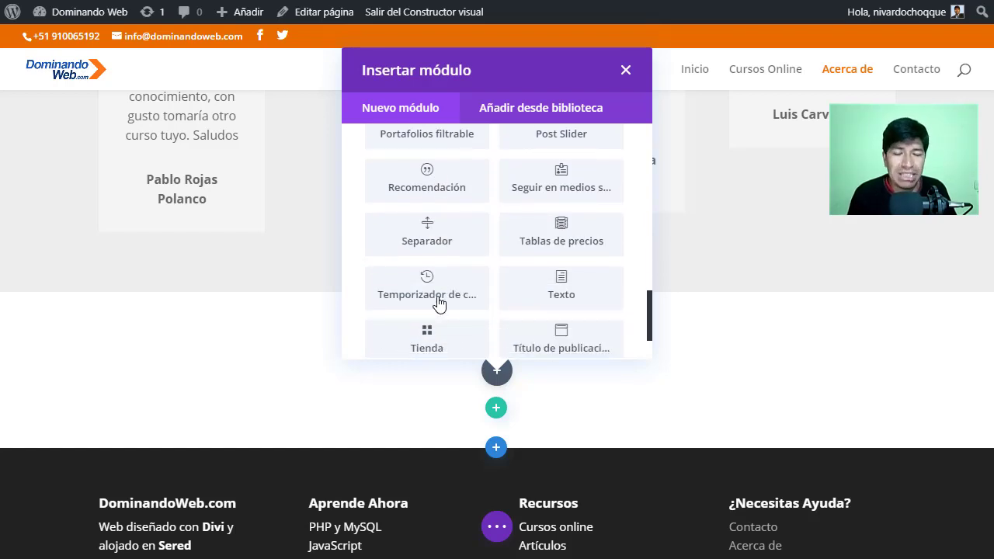
scroll(439, 303, down, 2)
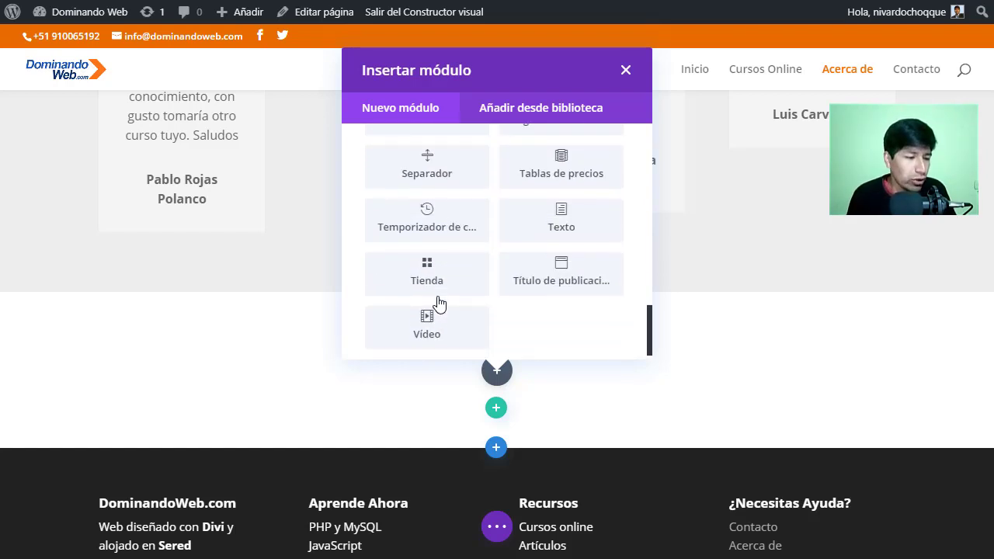
scroll(439, 303, up, 4)
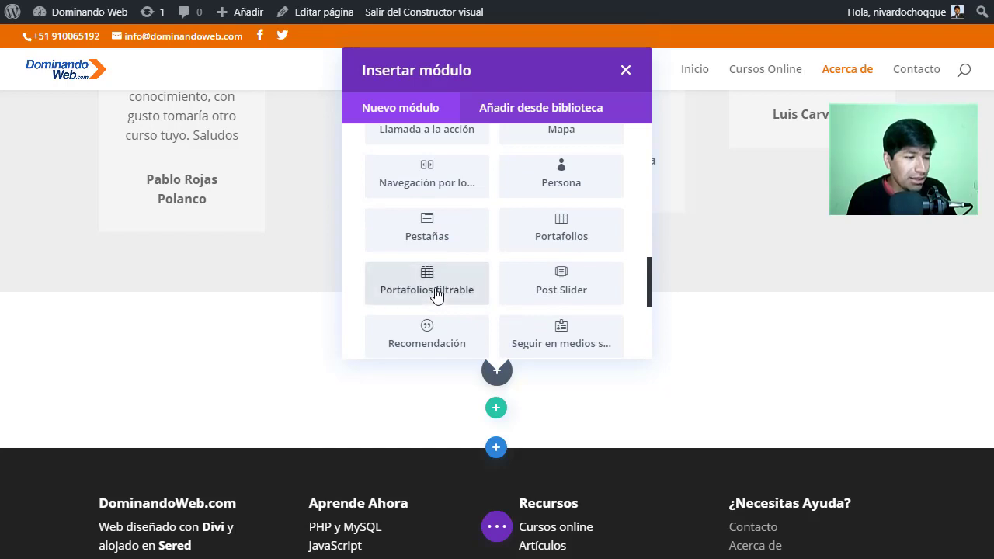
scroll(422, 300, up, 3)
click(423, 282)
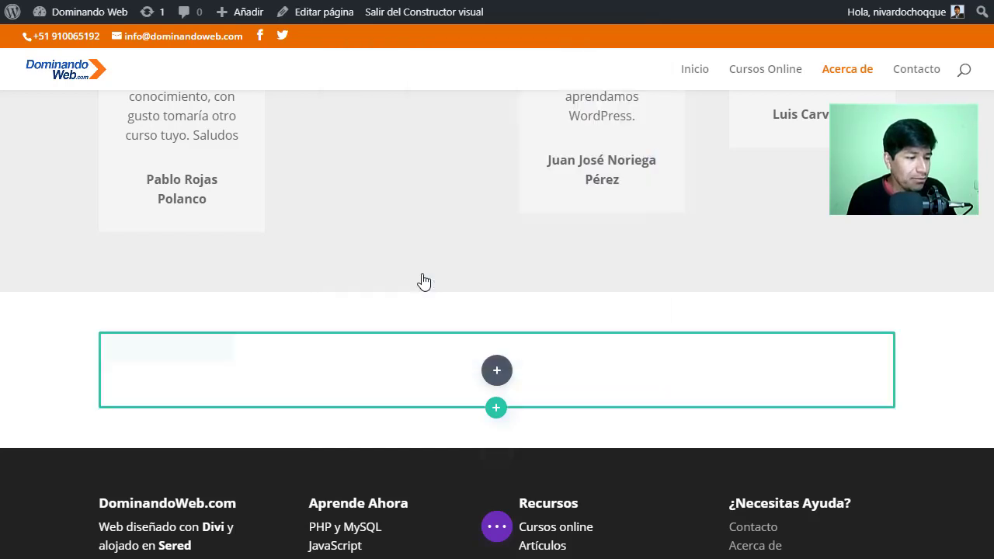
Copy the subtitle "¿Estás listo para aprender al máximo?" from the Word document and use it as the module's title.
key(alt+Tab)
scroll(544, 428, down, 3)
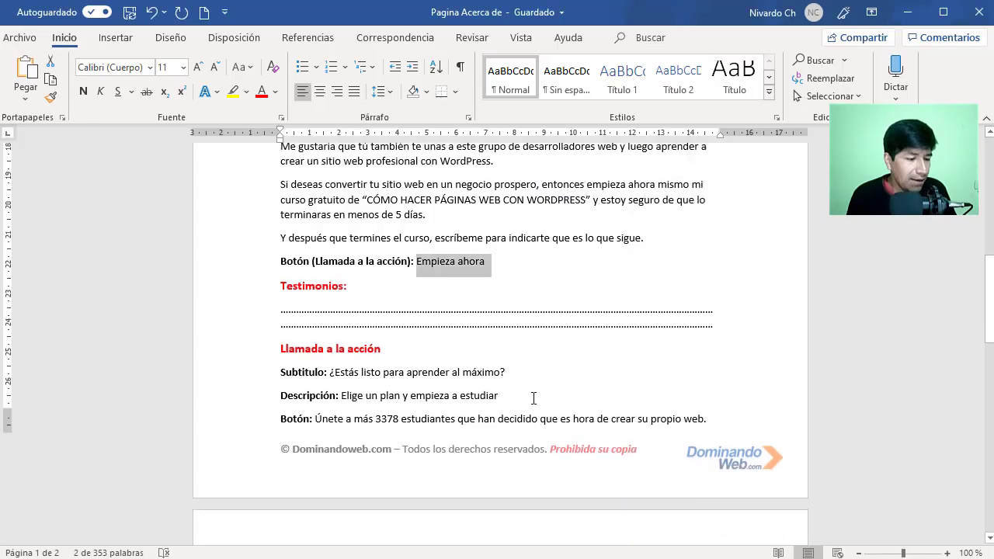
click(506, 305)
drag(503, 304, 344, 304)
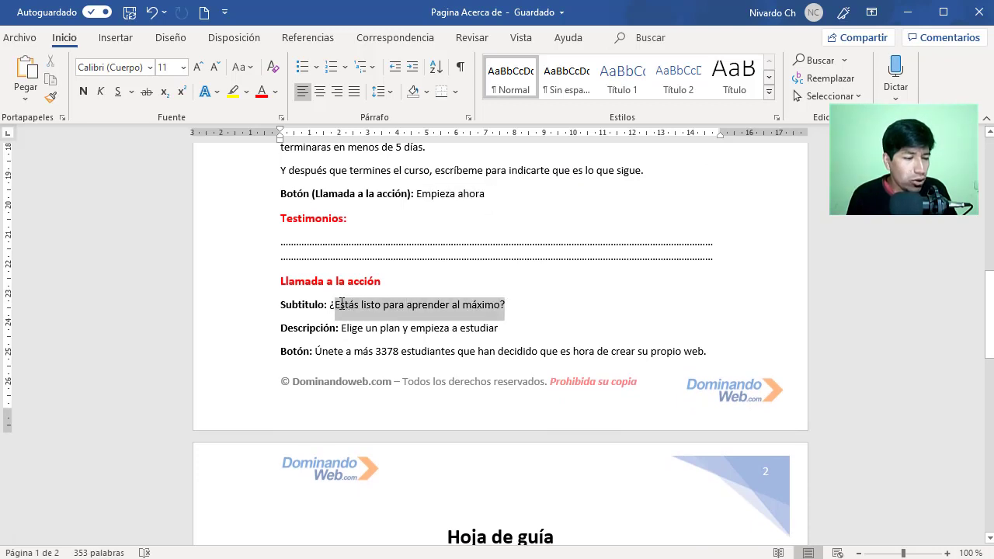
right_click(348, 310)
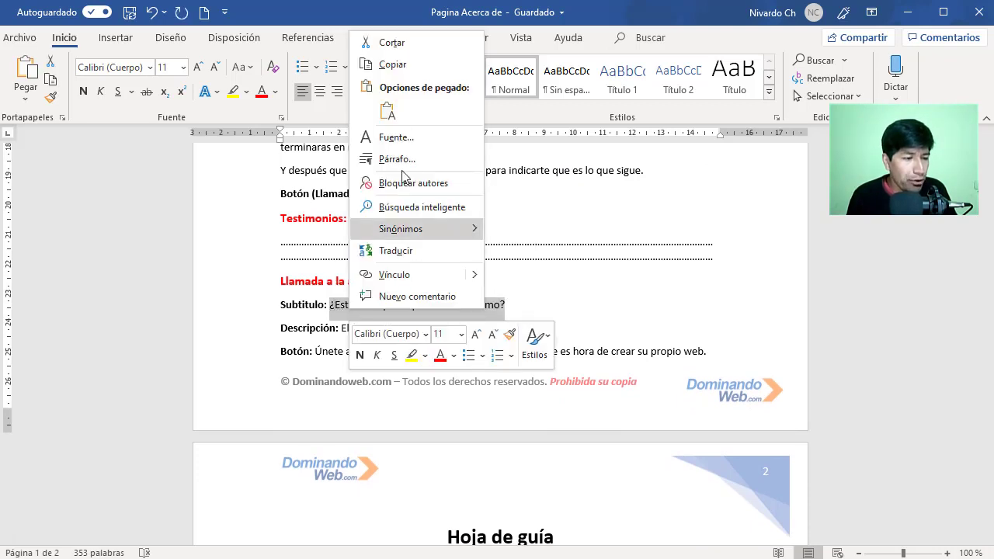
click(395, 67)
key(alt+Tab)
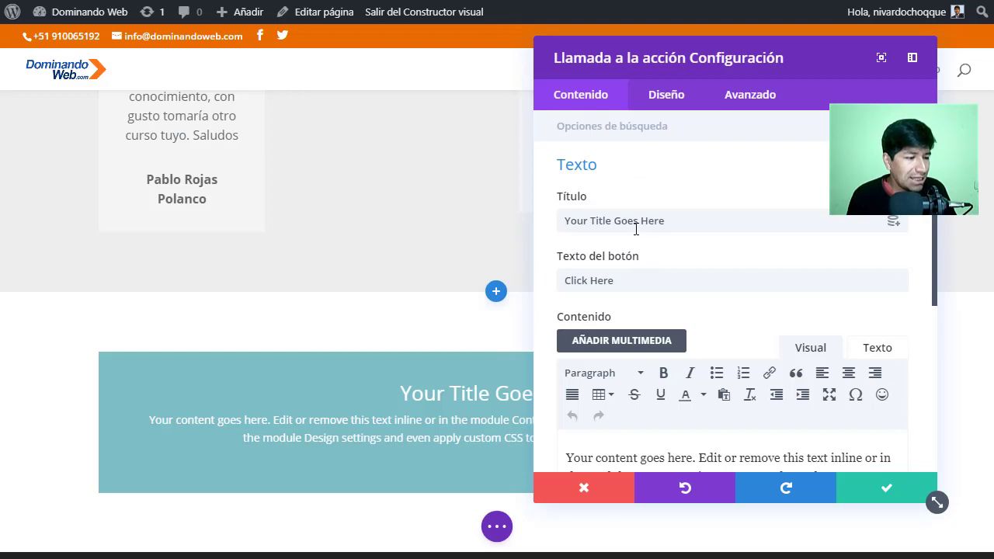
triple_click(636, 224)
key(BackSpace)
right_click(638, 223)
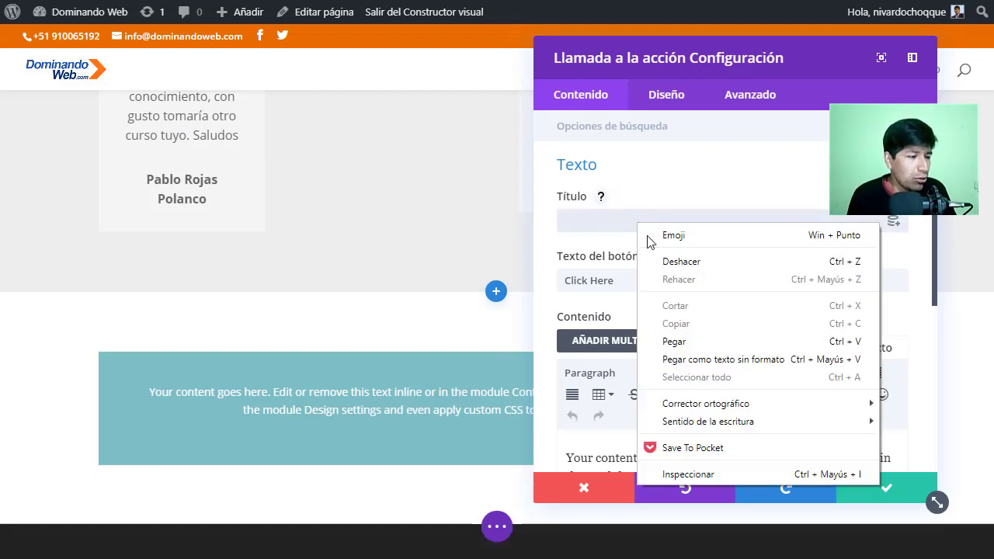
click(684, 341)
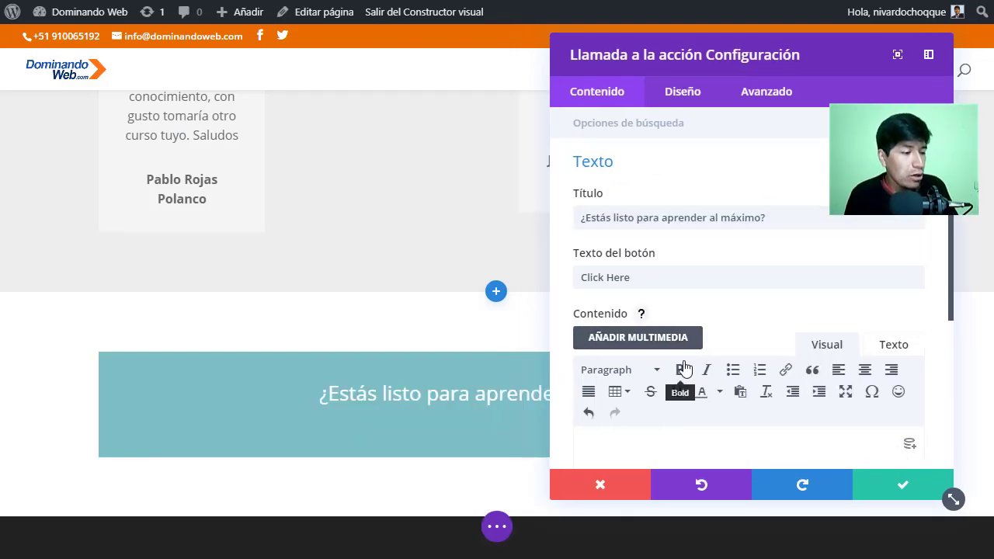
Copy the description "Únete a más 1000 estudiantes que han decidido que es hora de crear su propio web." from Word into the module's content.
key(alt+Tab)
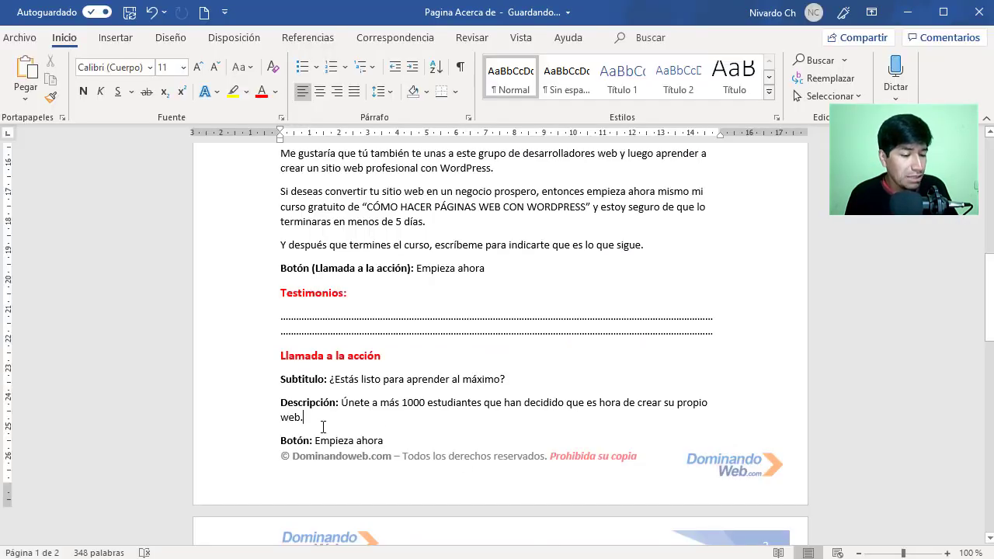
drag(353, 412, 355, 412)
key(ctrl+c)
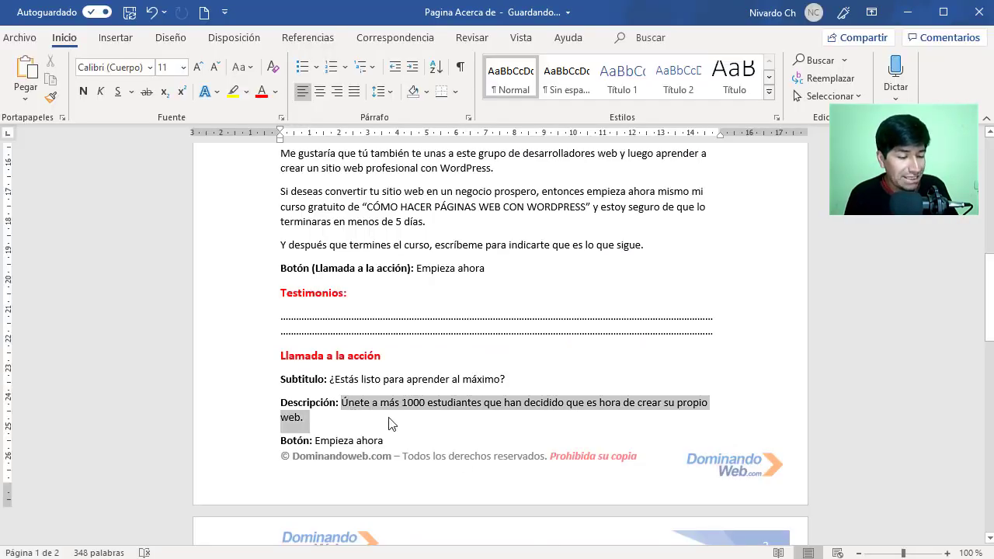
right_click(448, 412)
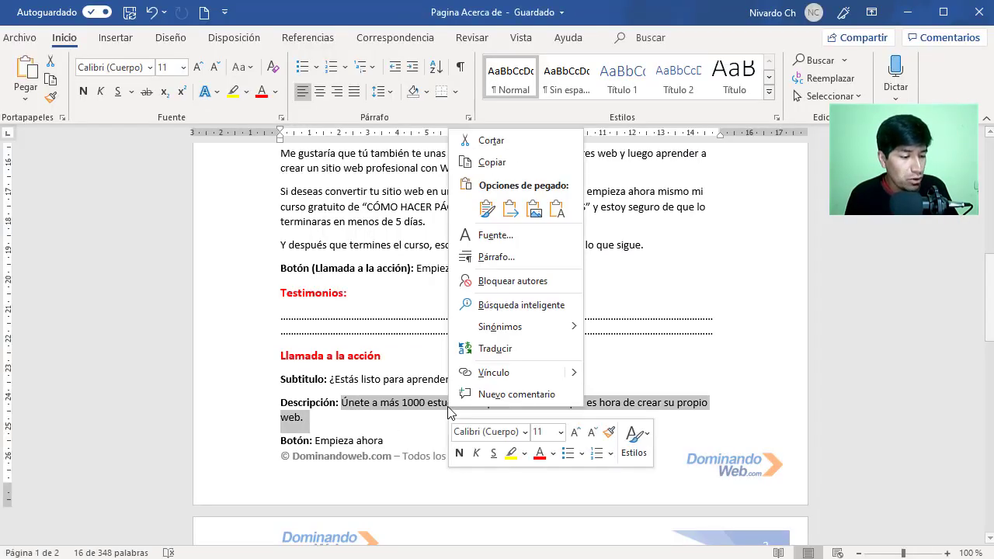
click(492, 161)
key(alt+Tab)
click(646, 437)
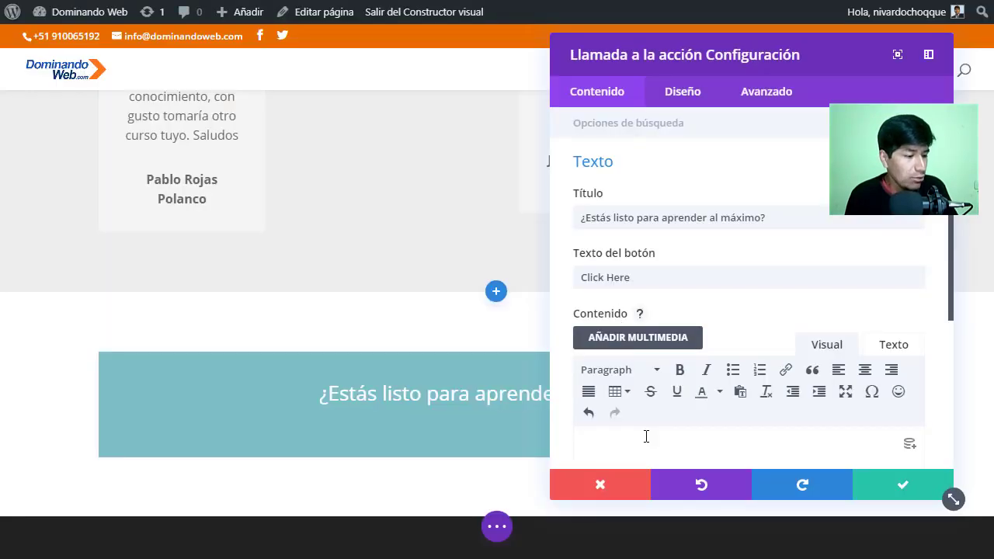
click(742, 392)
right_click(618, 455)
click(637, 292)
scroll(687, 417, down, 1)
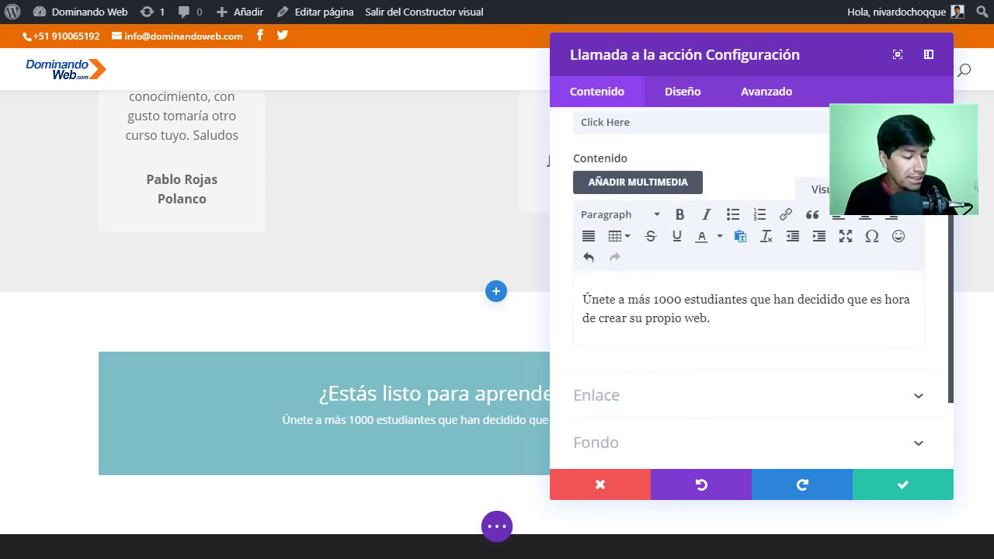
Copy the button wording "Empieza ahora" from the Word document and replace the module's default button text with it.
key(alt+Tab)
key(Right)
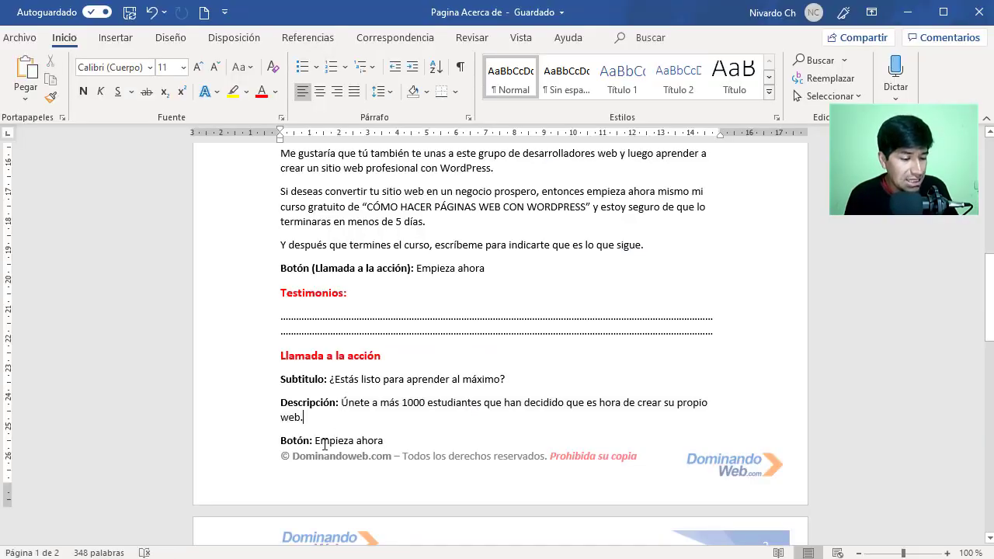
drag(316, 442, 394, 443)
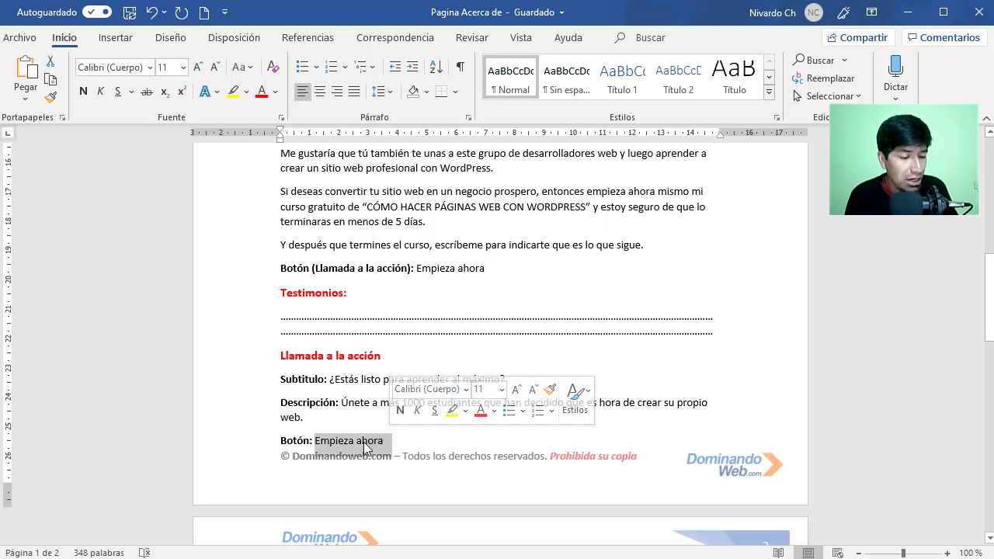
right_click(368, 443)
click(405, 198)
key(alt+Tab)
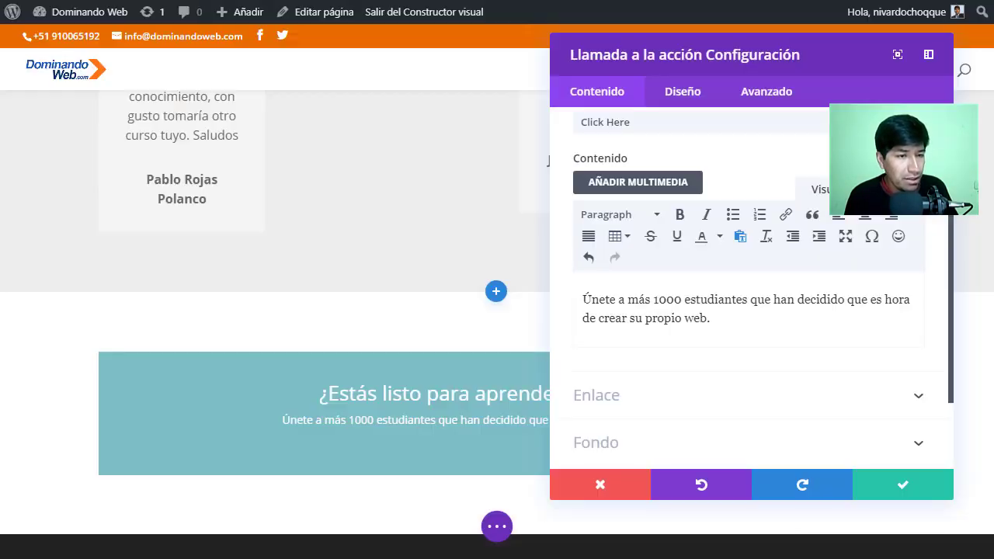
scroll(607, 325, up, 2)
click(652, 276)
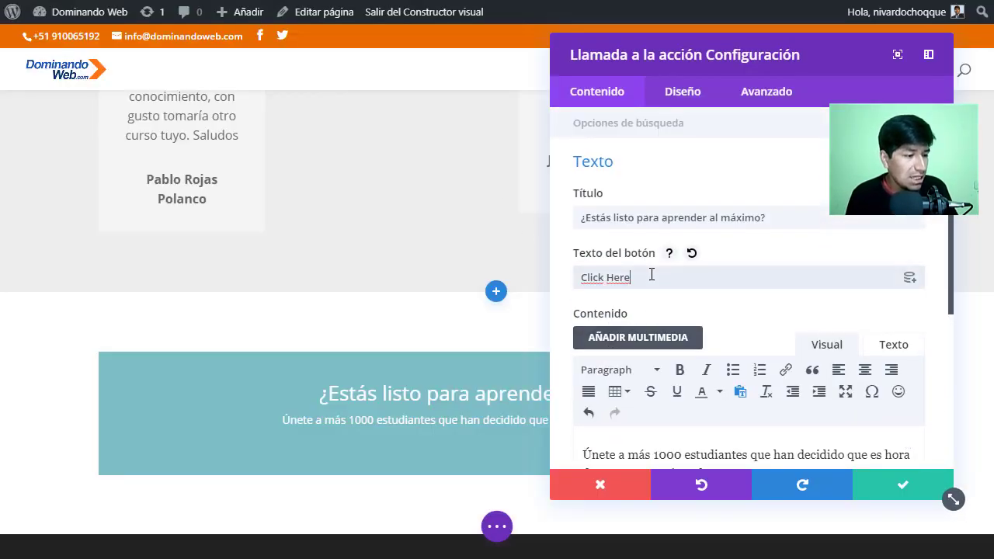
key(BackSpace)
key(BackSpace)
key(BackSpace)
key(BackSpace)
key(BackSpace)
key(BackSpace)
key(BackSpace)
key(BackSpace)
right_click(614, 281)
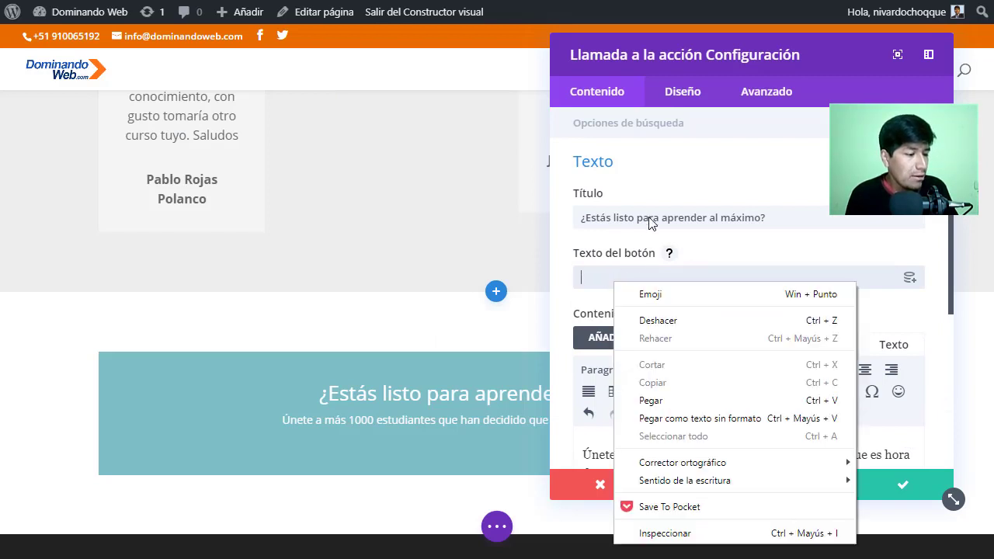
click(651, 400)
scroll(660, 365, down, 5)
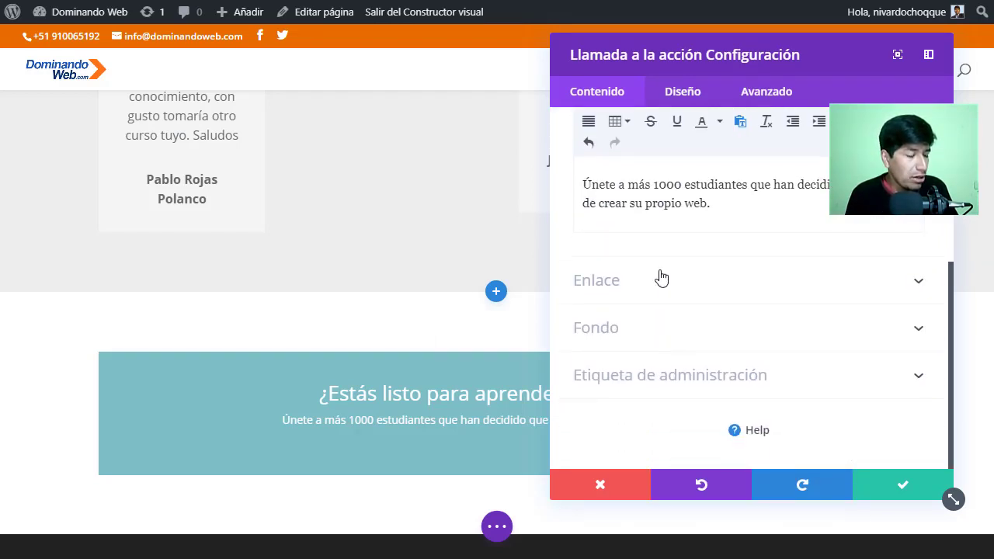
click(661, 280)
scroll(632, 288, up, 2)
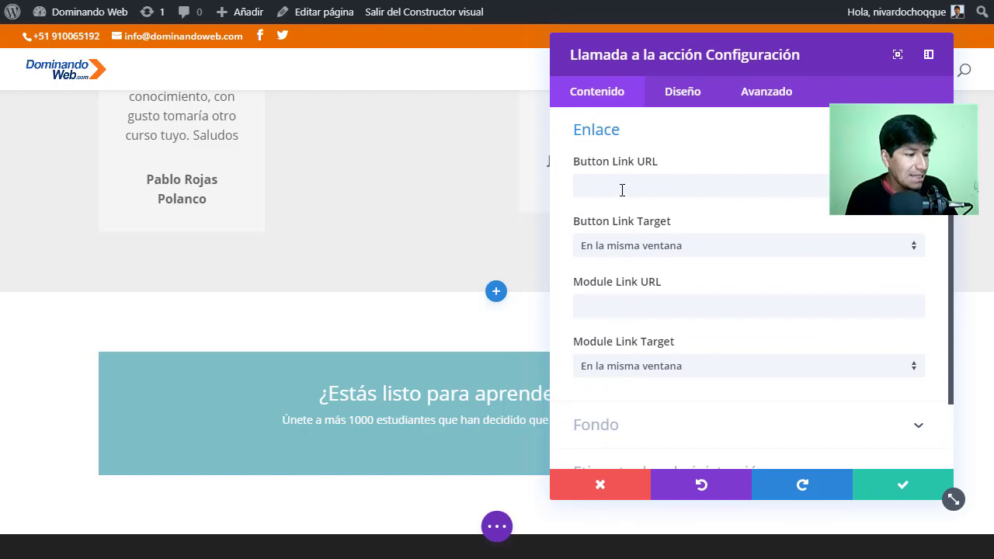
drag(742, 54, 247, 56)
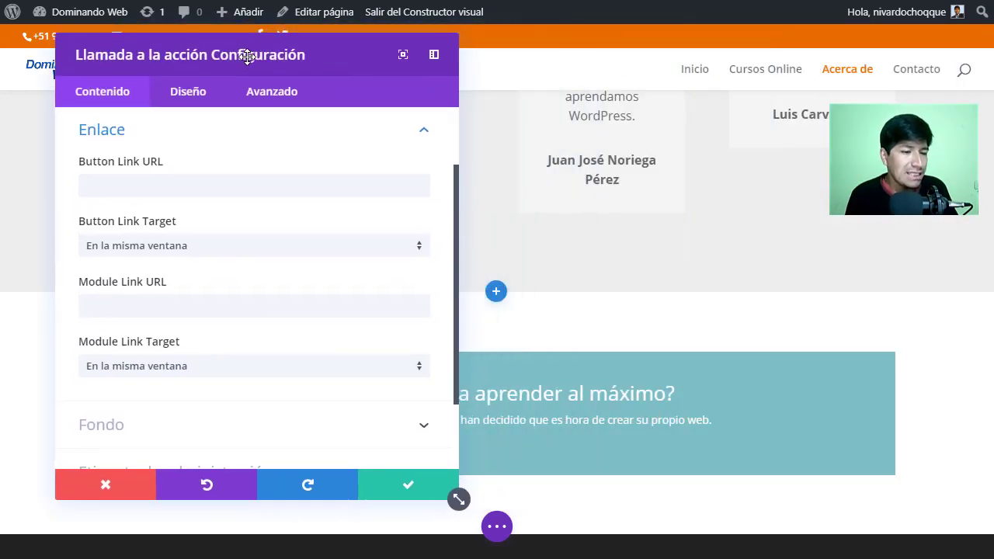
right_click(917, 74)
click(785, 162)
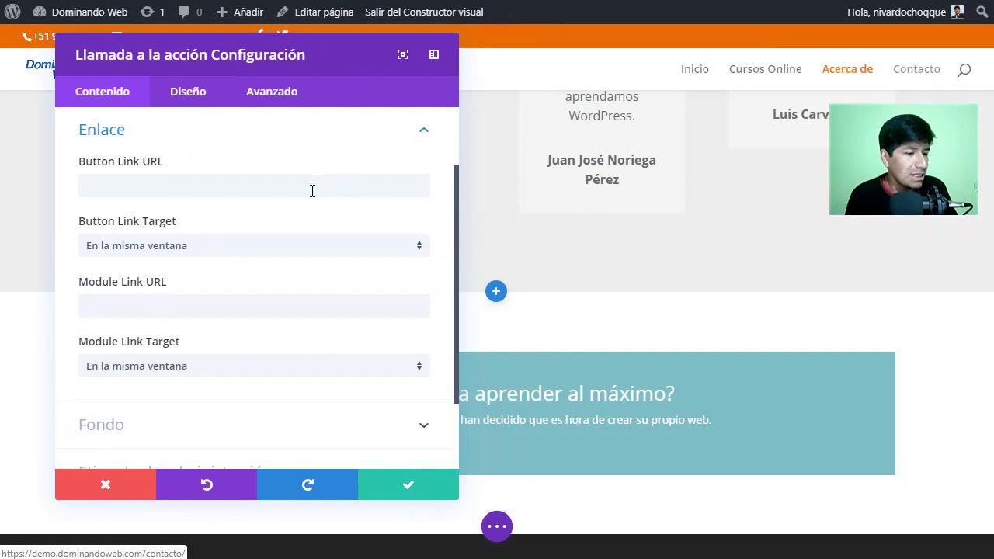
click(103, 182)
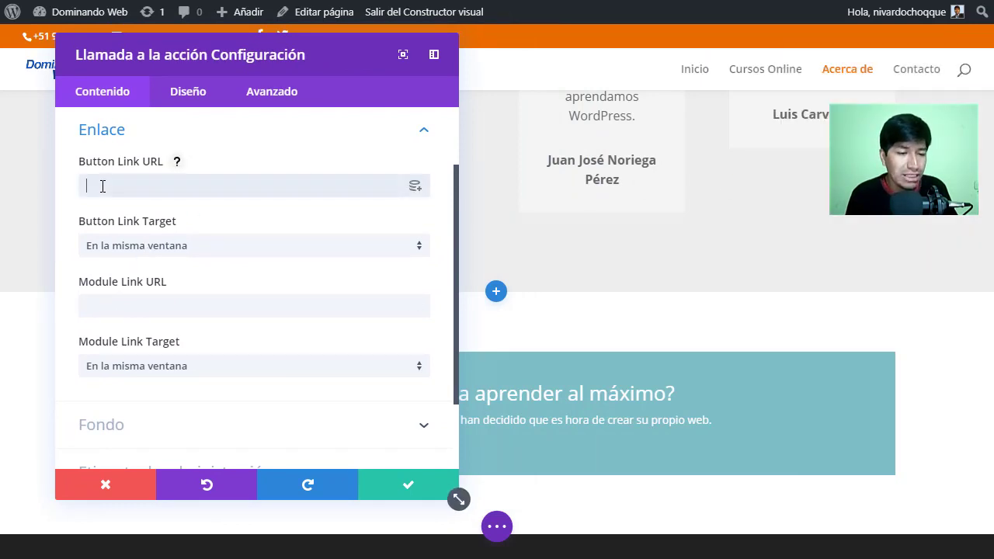
right_click(102, 187)
click(155, 311)
drag(244, 68, 689, 75)
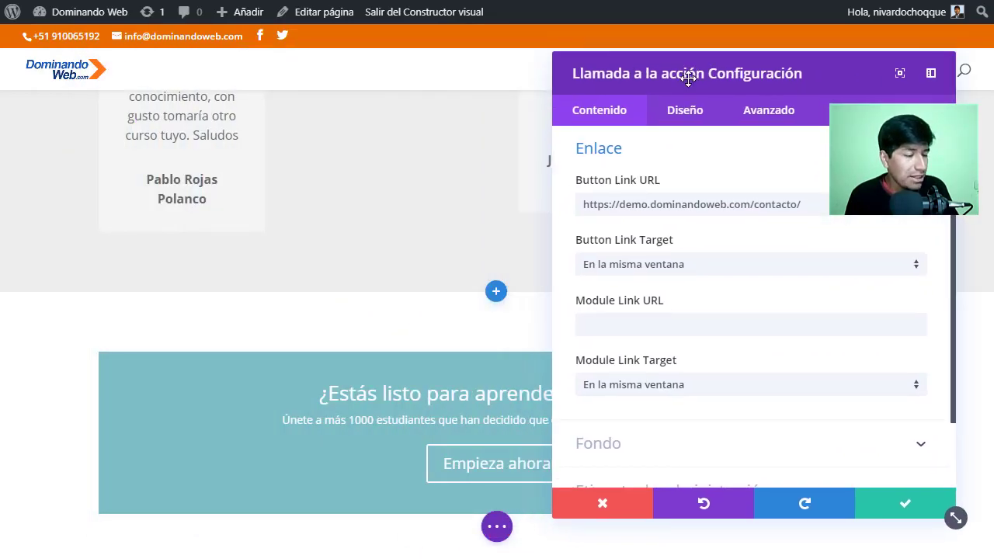
Change the call-to-action module's background color to the yellow preset #edf000.
scroll(637, 321, down, 1)
click(633, 359)
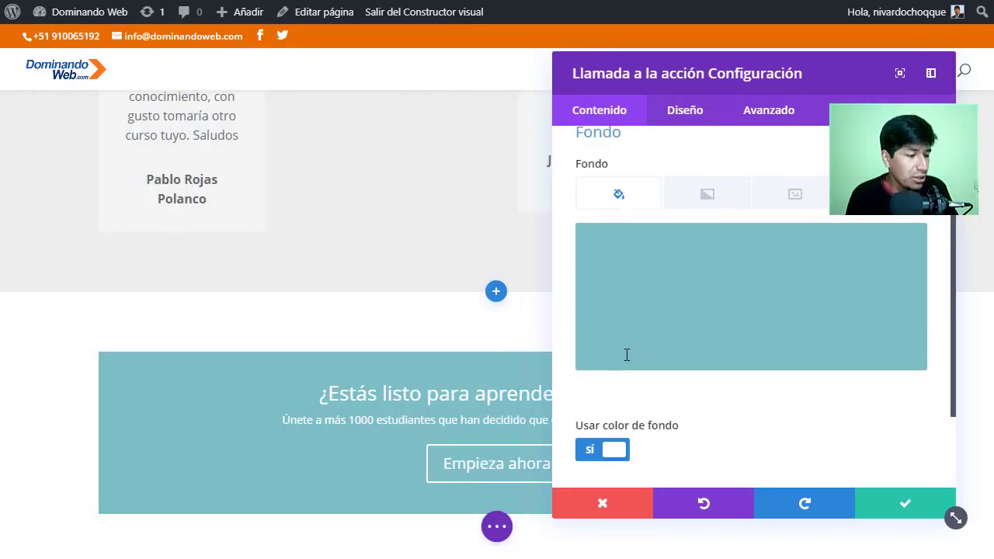
click(655, 317)
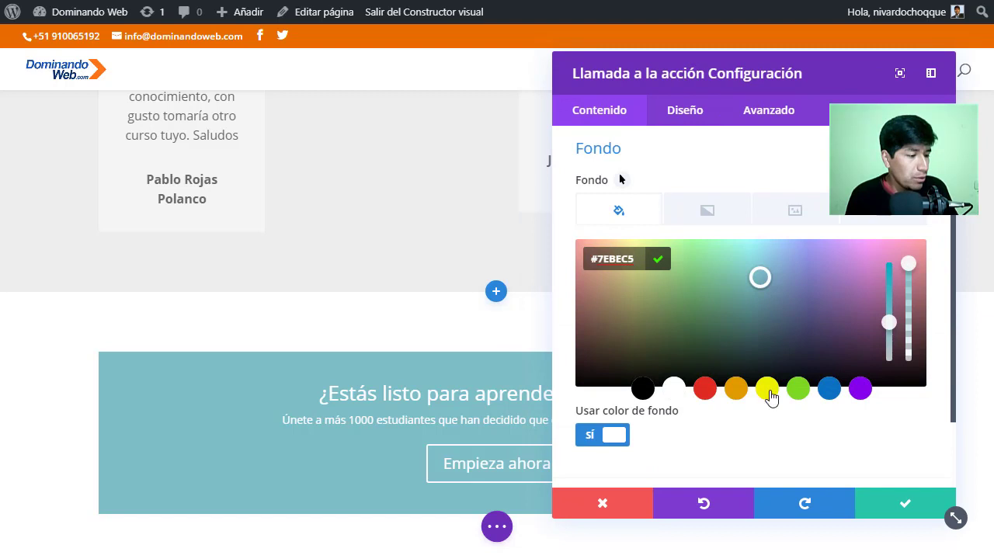
click(768, 390)
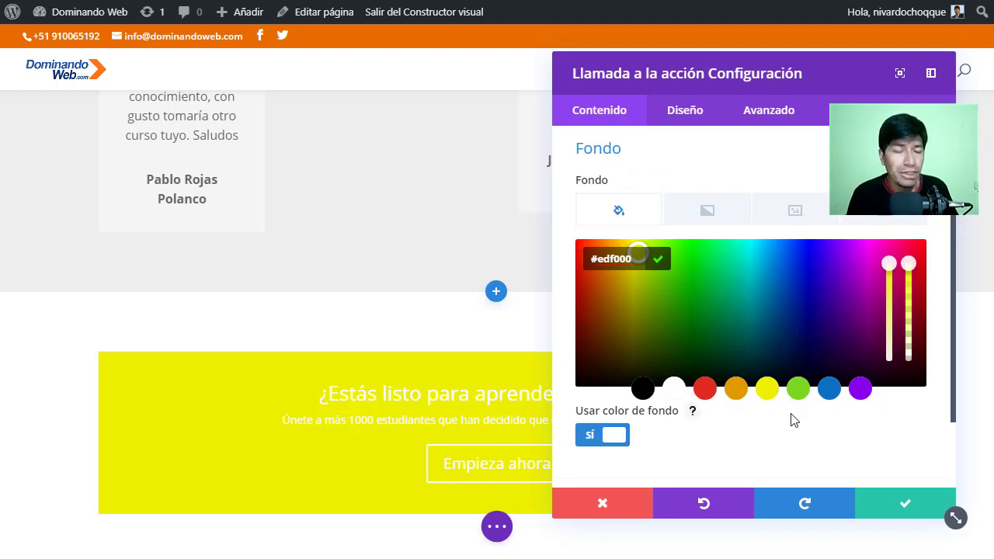
In the module's design settings, set the text color to Oscuro.
click(690, 112)
click(673, 187)
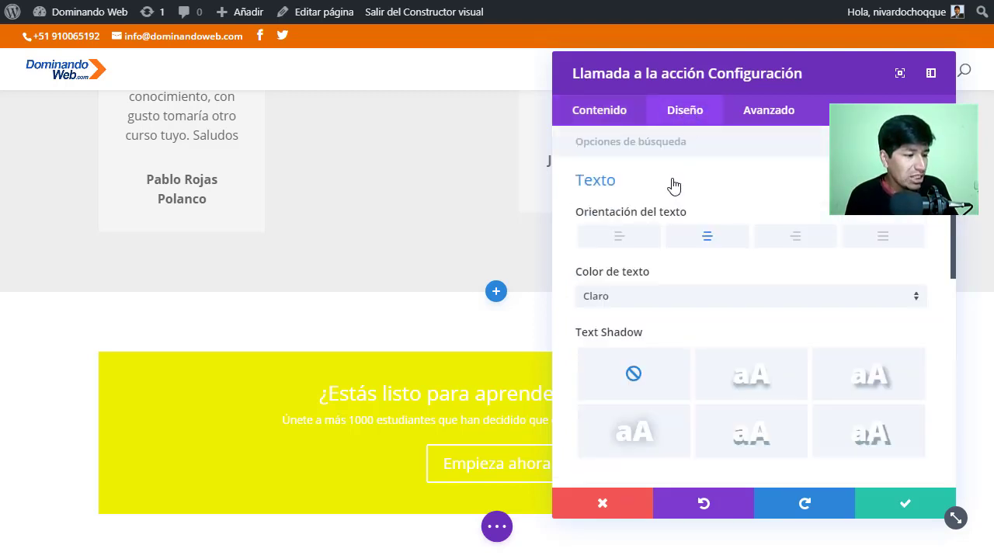
scroll(710, 327, down, 2)
scroll(668, 279, up, 1)
click(647, 223)
click(640, 264)
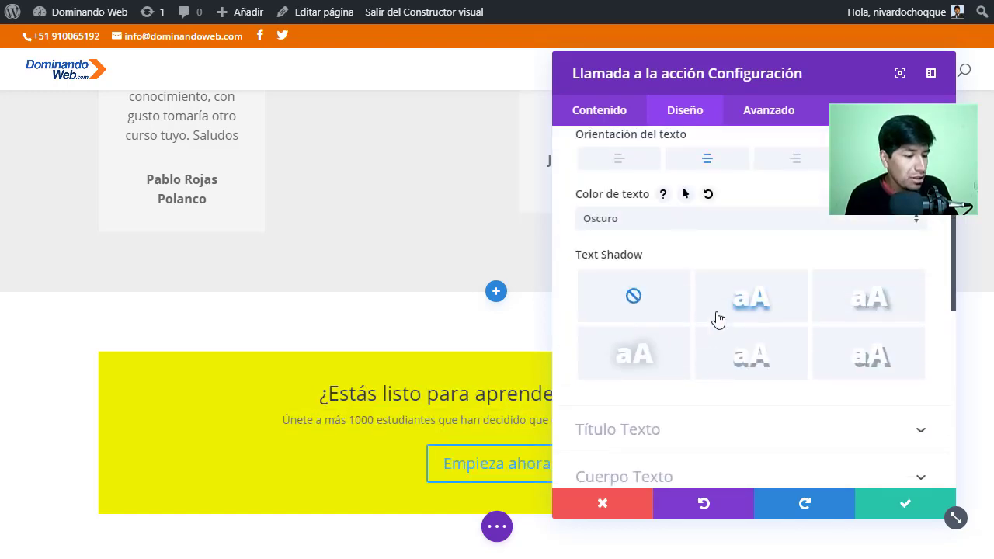
Enable custom button styles for the call-to-action module and set the button text color to white.
scroll(719, 320, down, 1)
scroll(428, 429, down, 2)
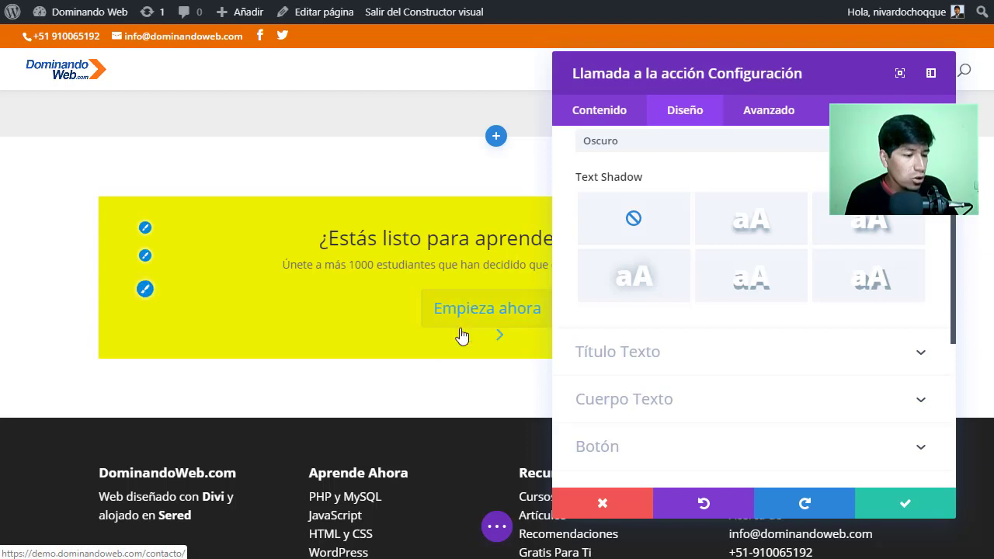
scroll(700, 342, down, 2)
click(624, 304)
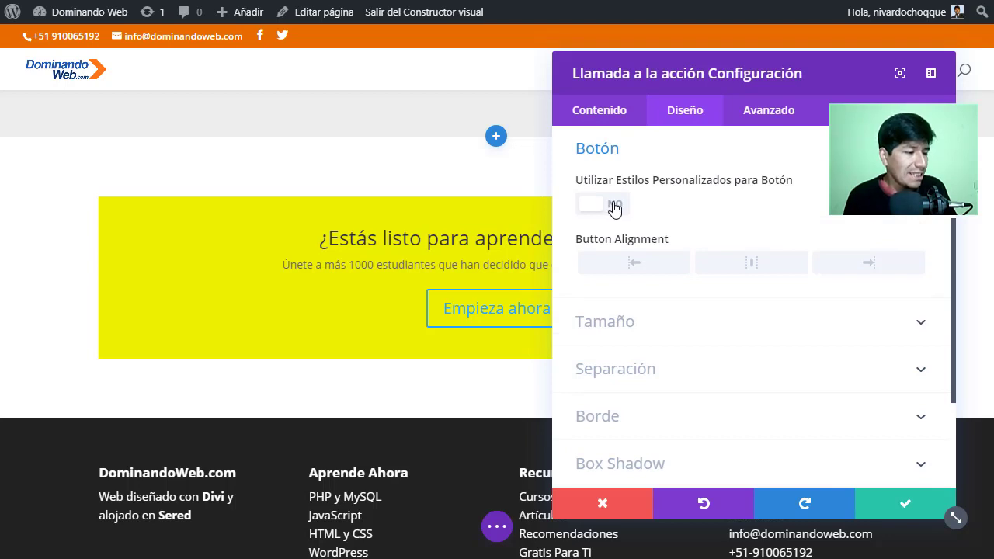
click(611, 205)
scroll(717, 311, down, 1)
scroll(718, 311, down, 1)
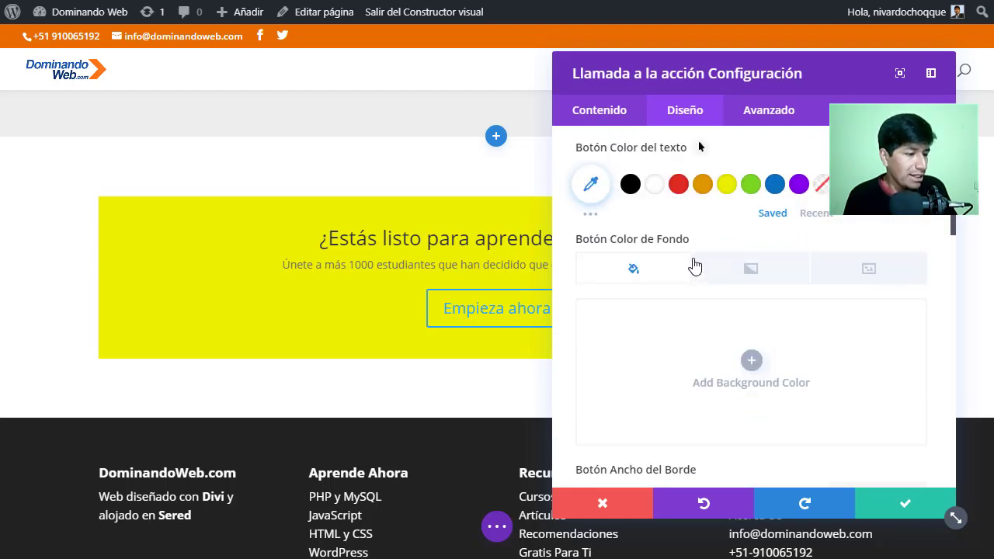
click(655, 186)
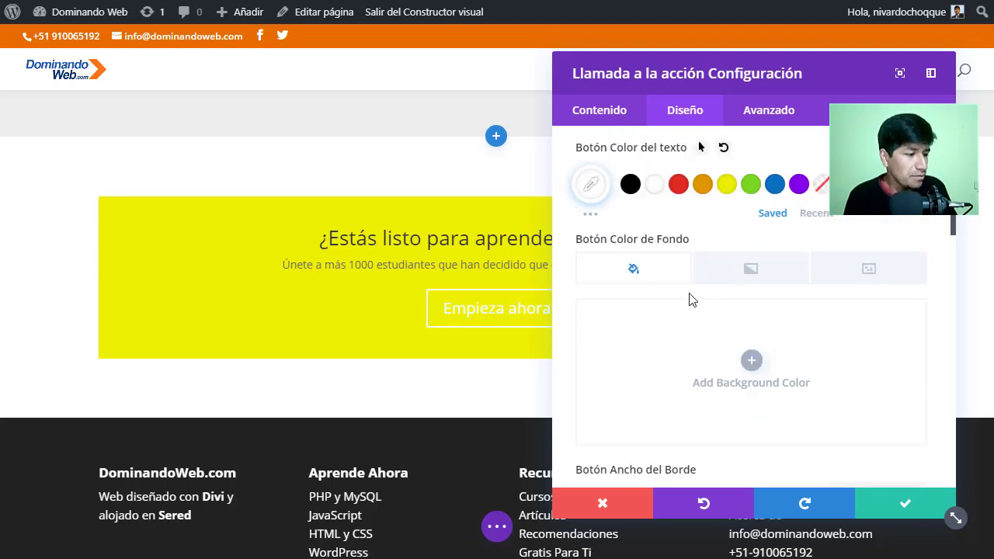
Set the button's background color and border color to the green preset #7cda24.
scroll(688, 318, down, 1)
click(660, 282)
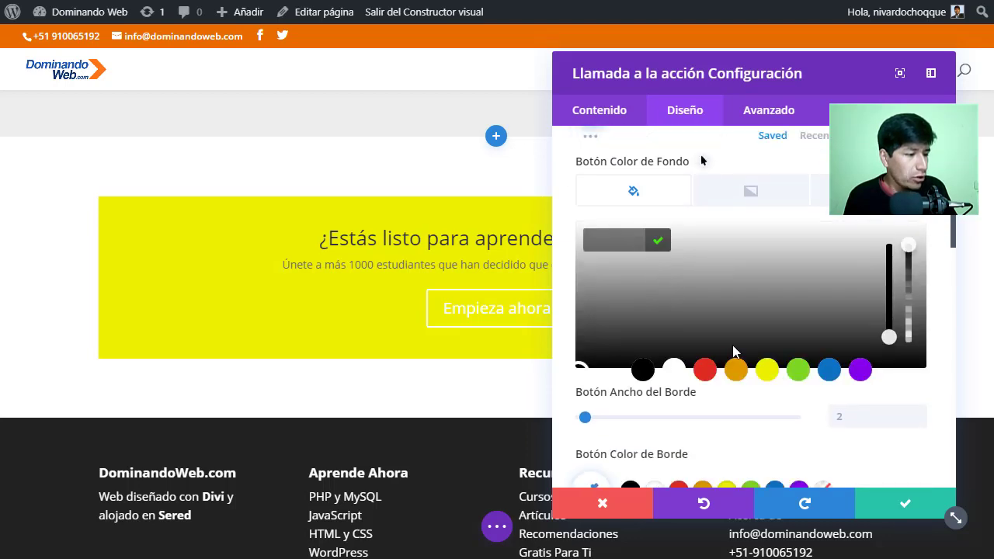
click(798, 370)
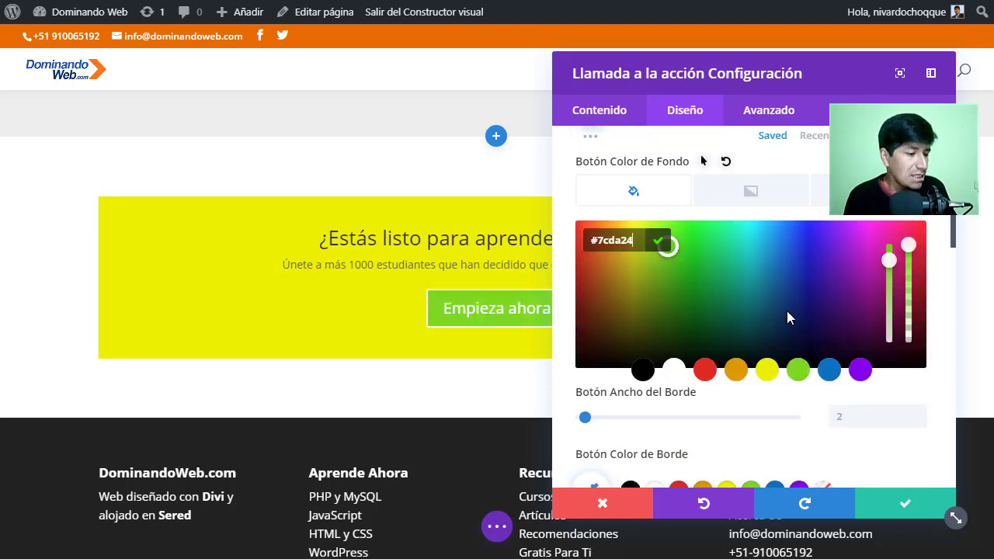
scroll(787, 315, down, 2)
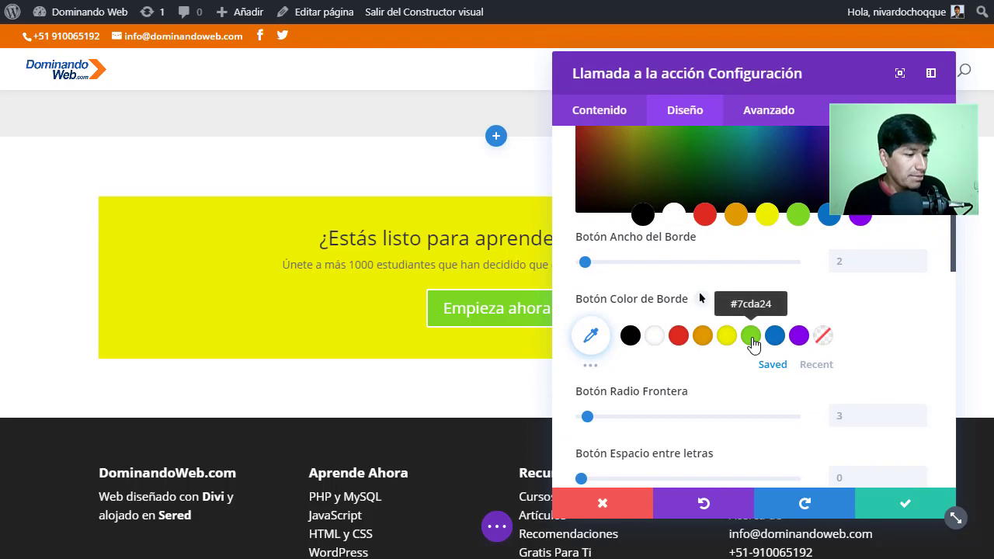
click(752, 339)
Change the button's text color to the black preset.
drag(819, 69, 744, 113)
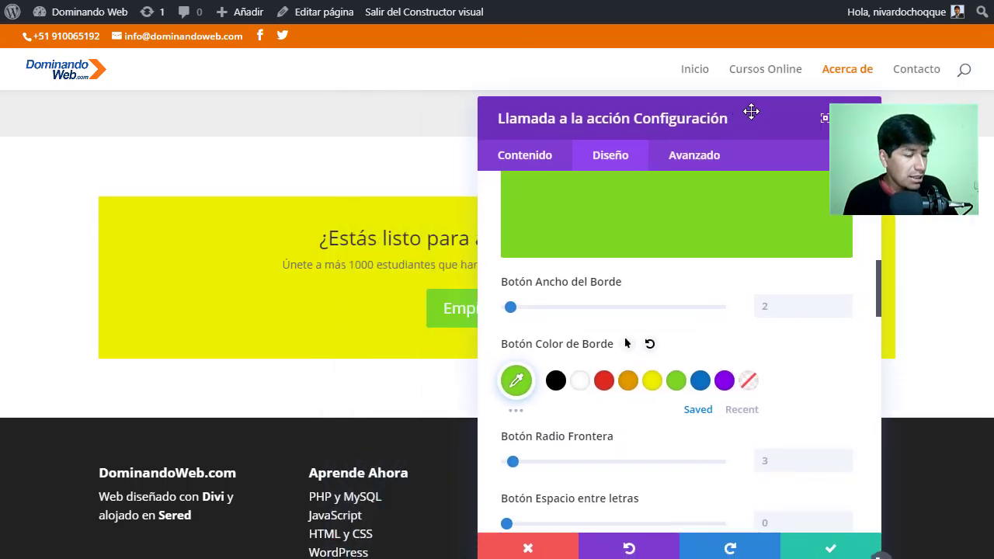
scroll(735, 282, up, 5)
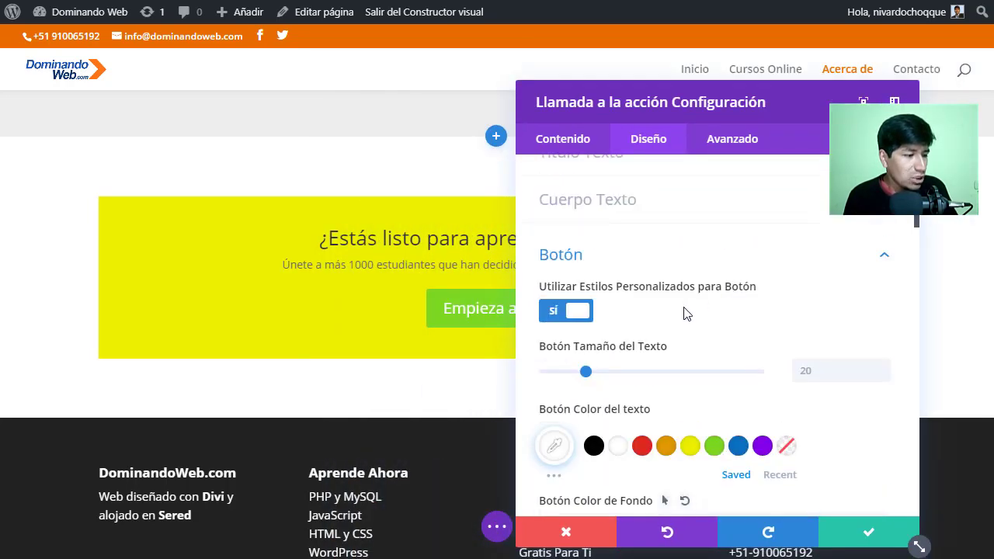
click(594, 445)
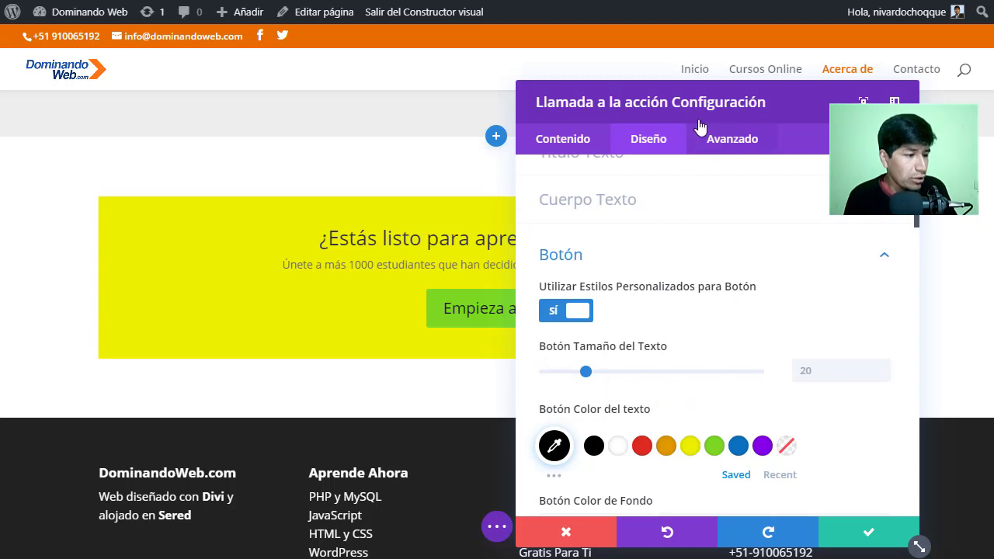
Set the call-to-action title's font weight to Bold and its text size to 30px.
scroll(675, 247, up, 3)
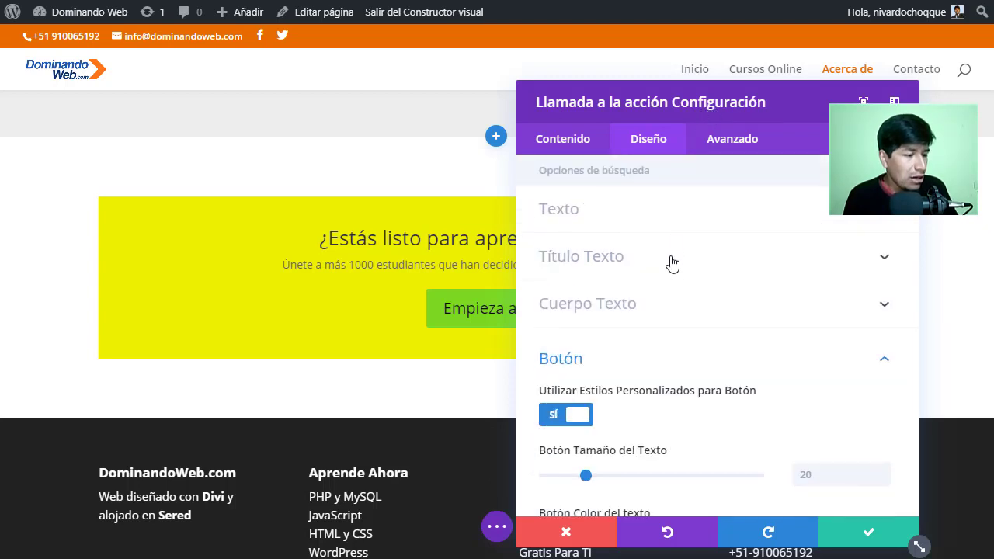
click(582, 257)
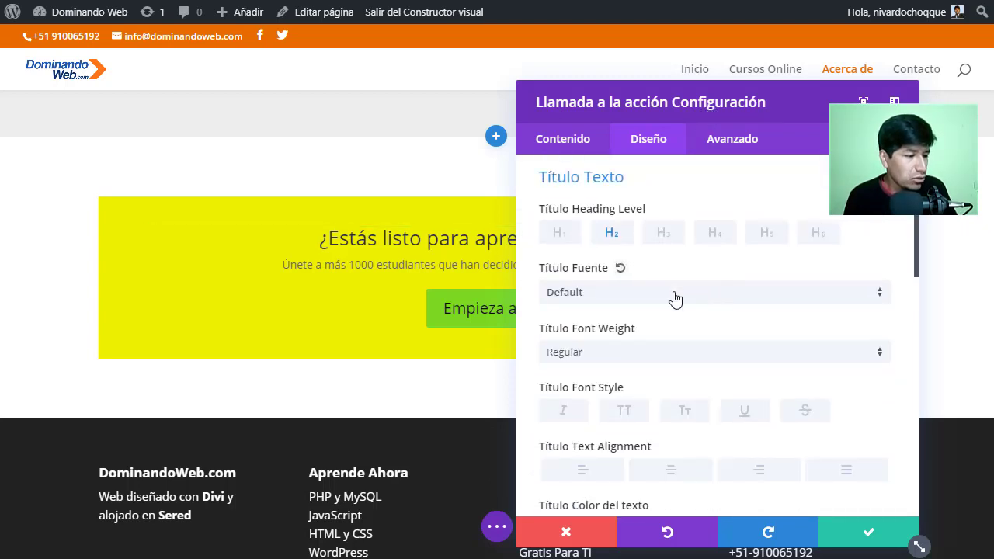
scroll(642, 330, down, 4)
scroll(641, 330, down, 1)
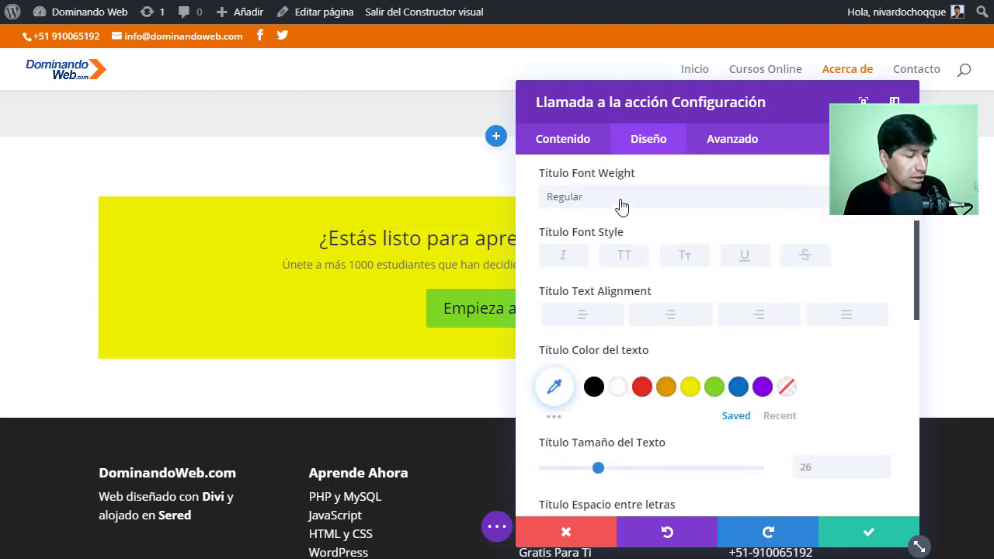
click(621, 206)
click(604, 288)
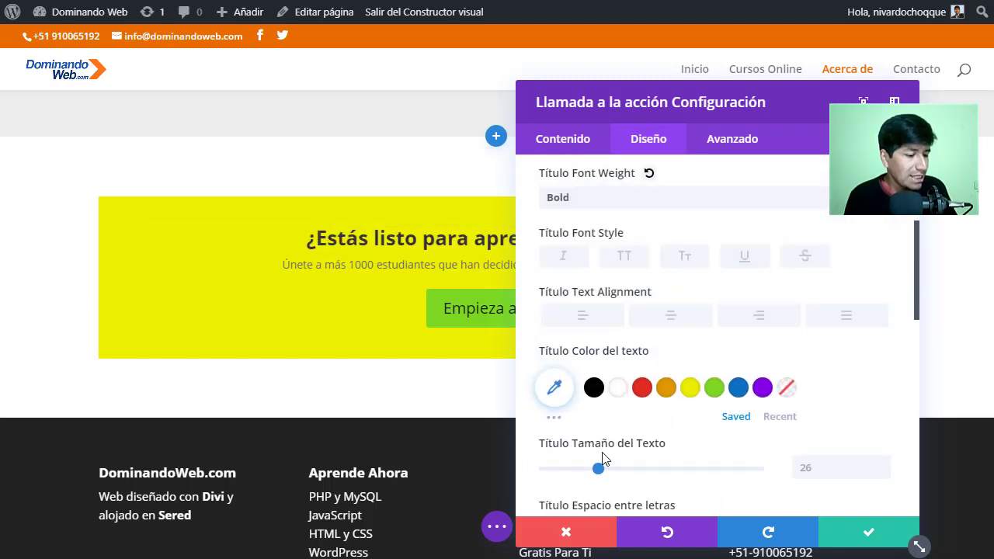
drag(599, 472, 608, 475)
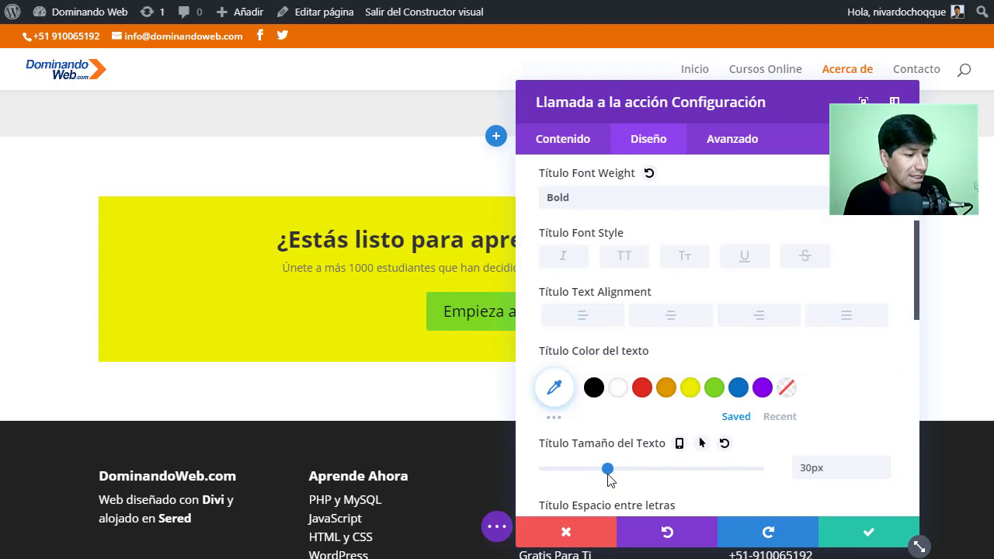
scroll(595, 324, down, 3)
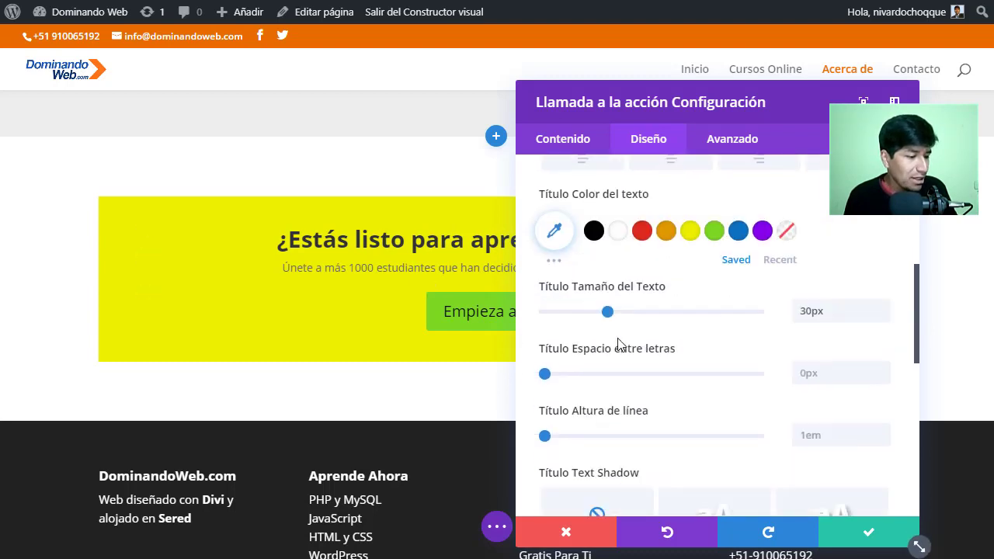
Set the call-to-action body text size to 18px and save the module.
scroll(619, 342, up, 6)
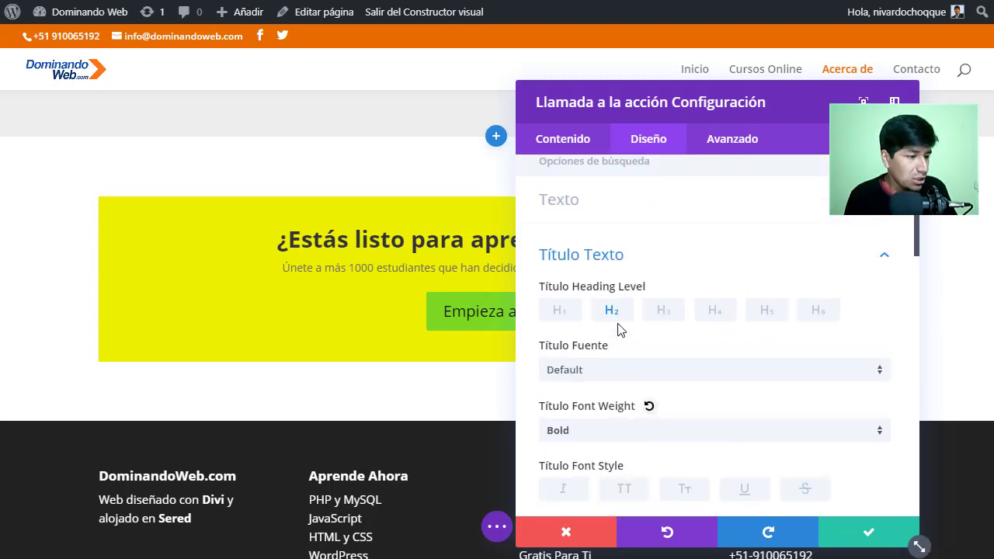
click(604, 221)
scroll(621, 333, down, 5)
scroll(624, 333, up, 1)
scroll(623, 333, up, 2)
click(595, 409)
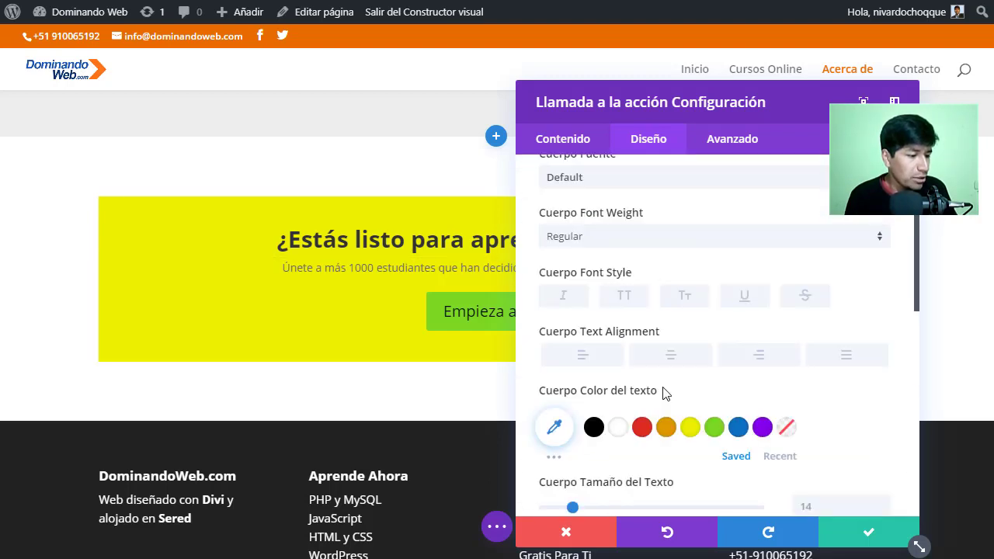
scroll(609, 276, down, 5)
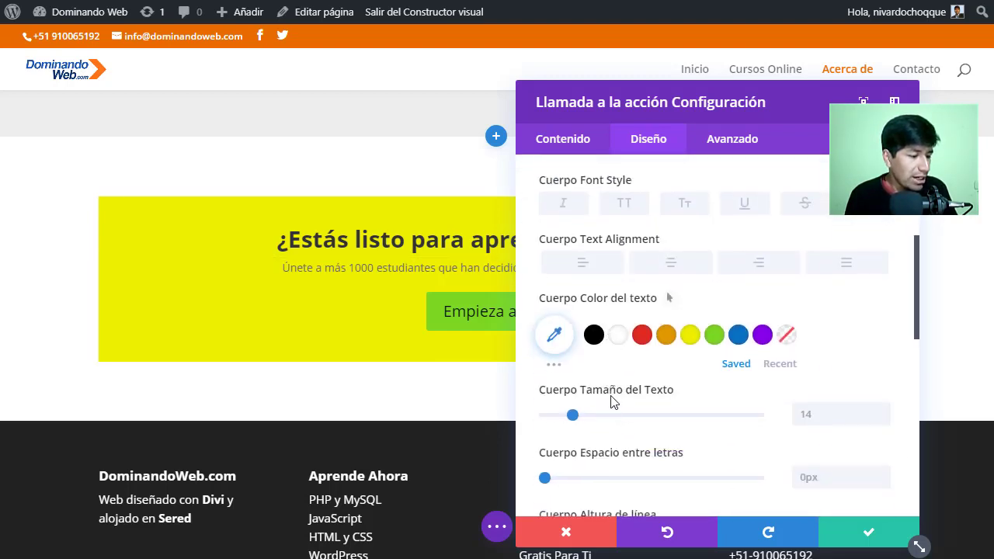
drag(579, 332, 584, 340)
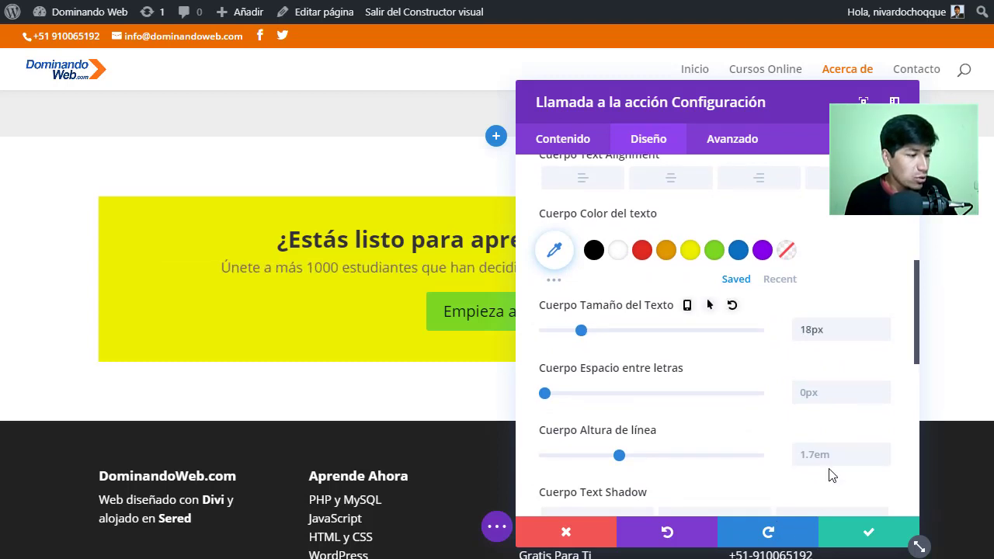
click(874, 529)
Change the background of the "De trabajador a emprendedor online" module to a brighter light blue and save it.
scroll(825, 435, up, 2)
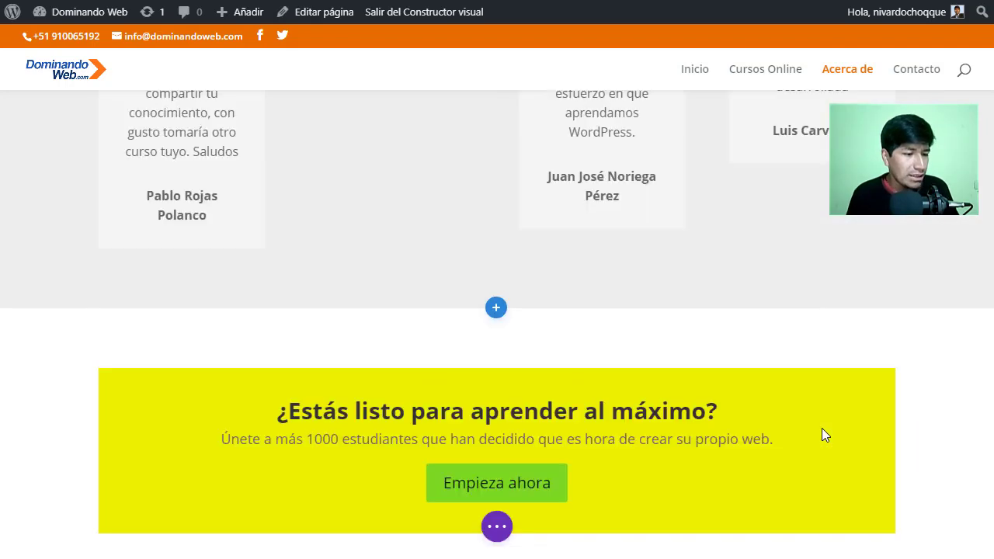
scroll(822, 428, up, 15)
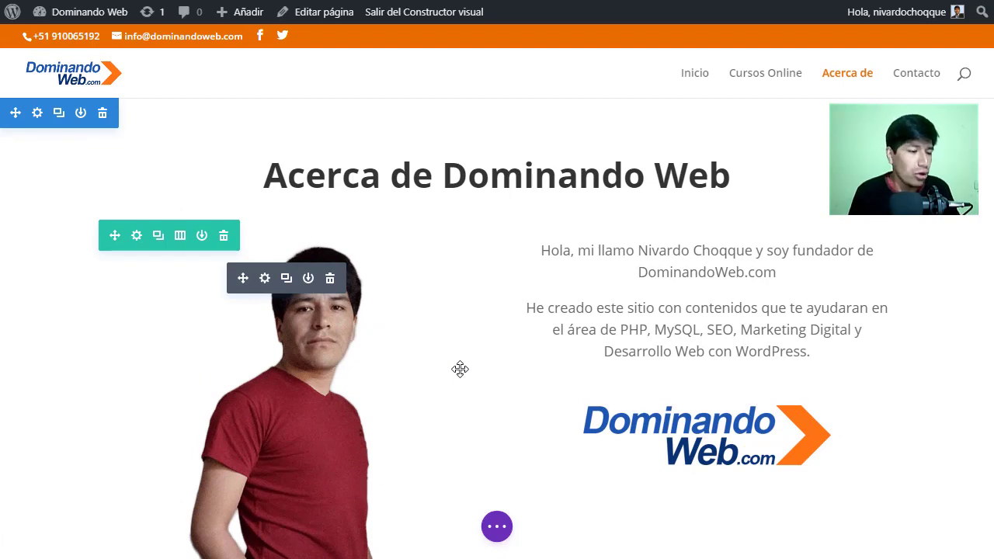
scroll(460, 369, down, 5)
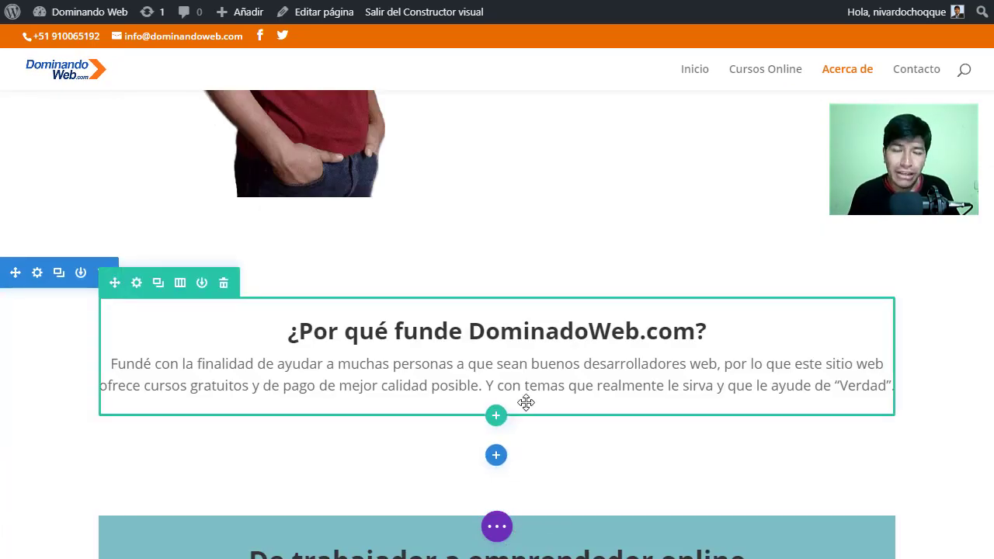
scroll(526, 402, down, 5)
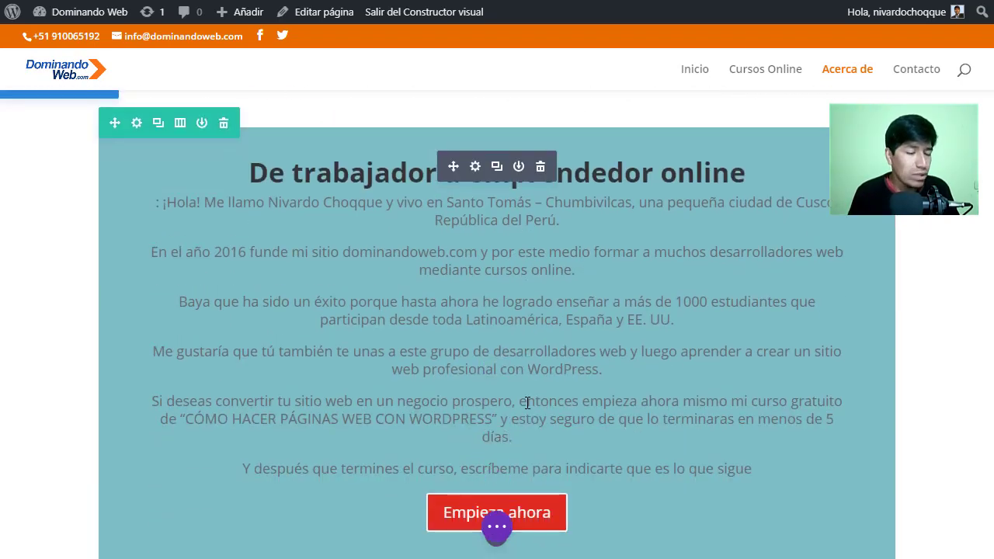
scroll(466, 435, down, 1)
scroll(412, 311, up, 2)
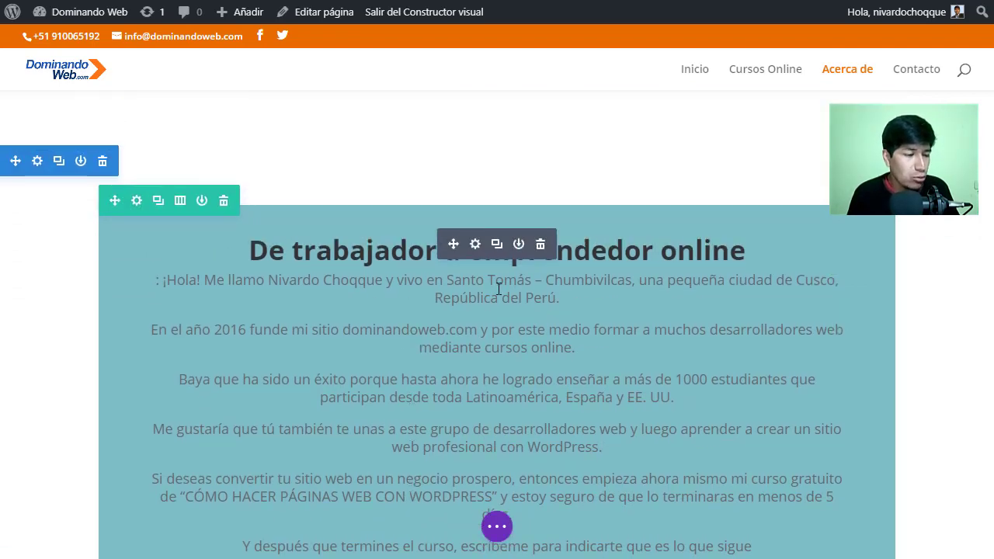
click(476, 245)
scroll(689, 363, down, 2)
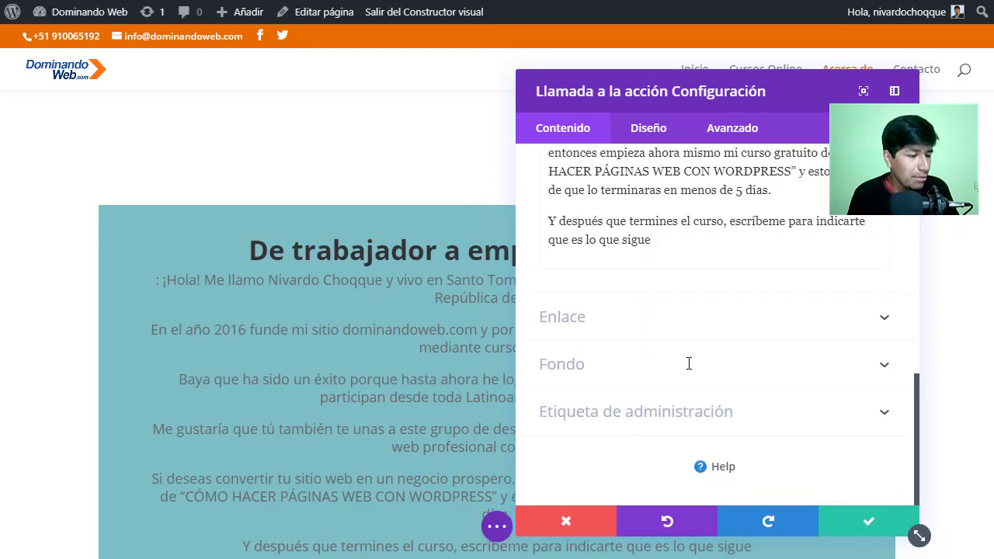
click(594, 363)
click(621, 313)
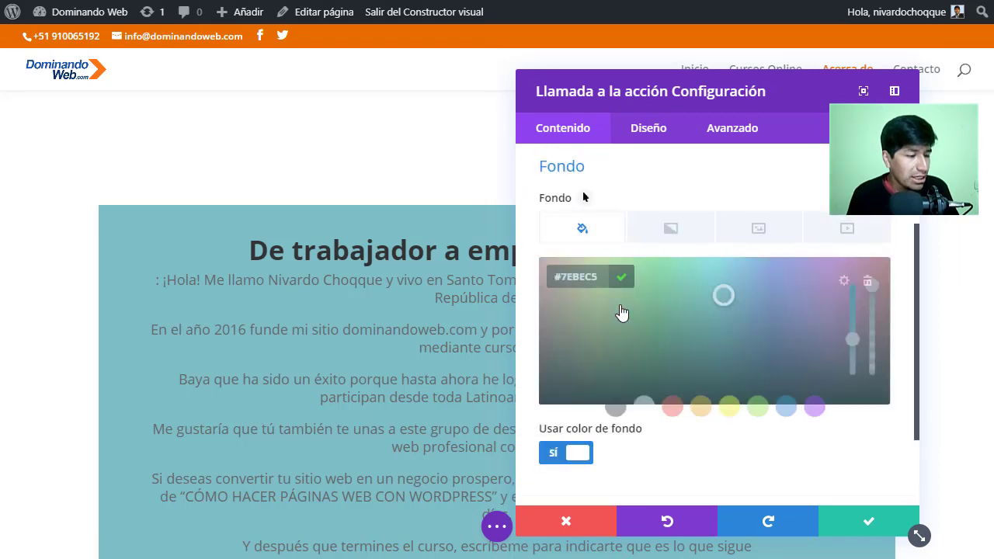
drag(742, 299, 732, 263)
click(787, 453)
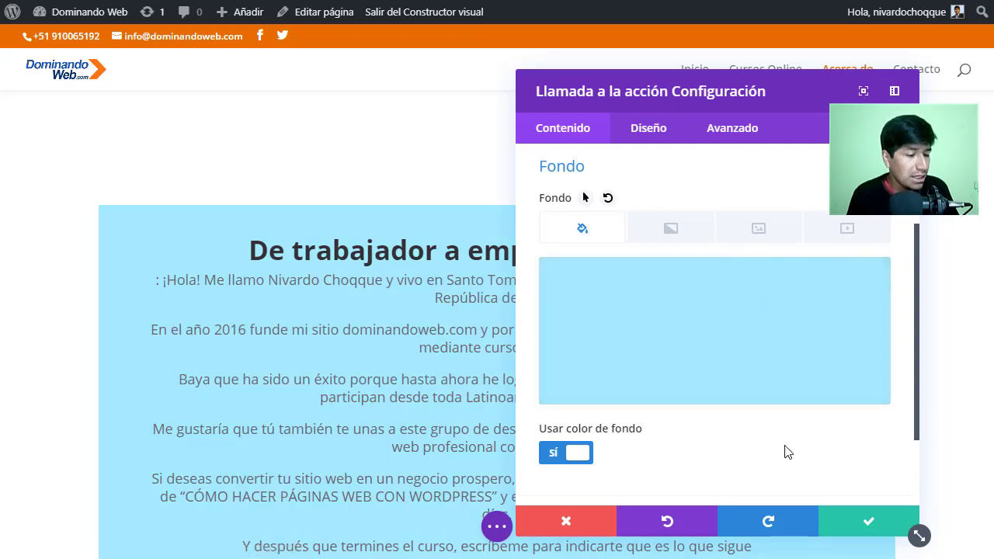
click(858, 530)
Review the page's sections, from the introduction through the student testimonials to the closing call to action.
scroll(455, 337, down, 4)
scroll(451, 334, down, 3)
scroll(452, 337, down, 1)
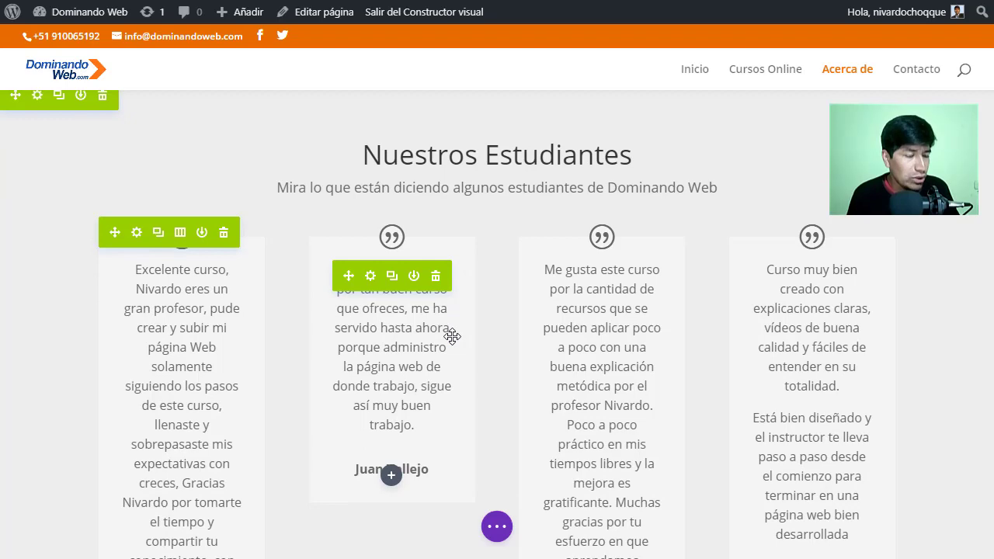
scroll(452, 337, down, 3)
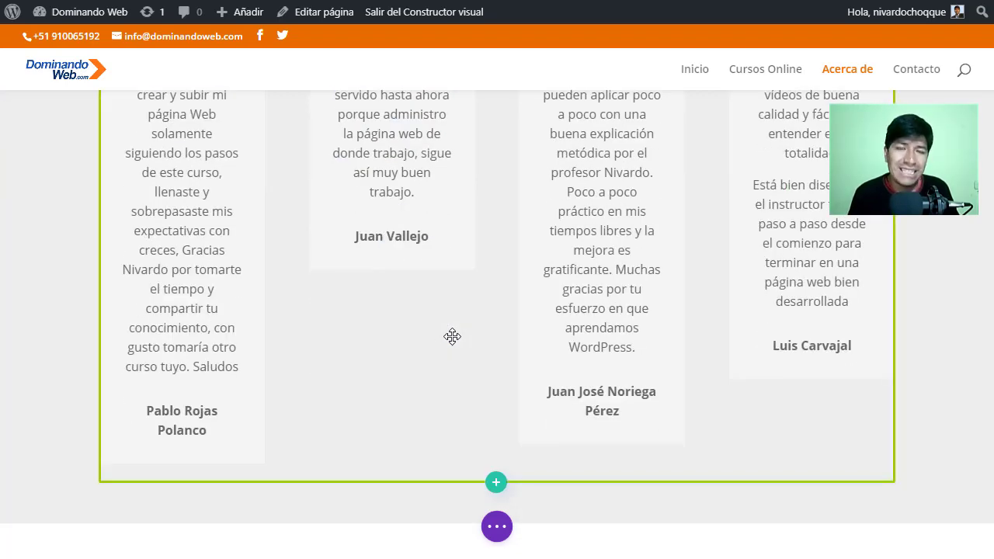
scroll(452, 337, down, 4)
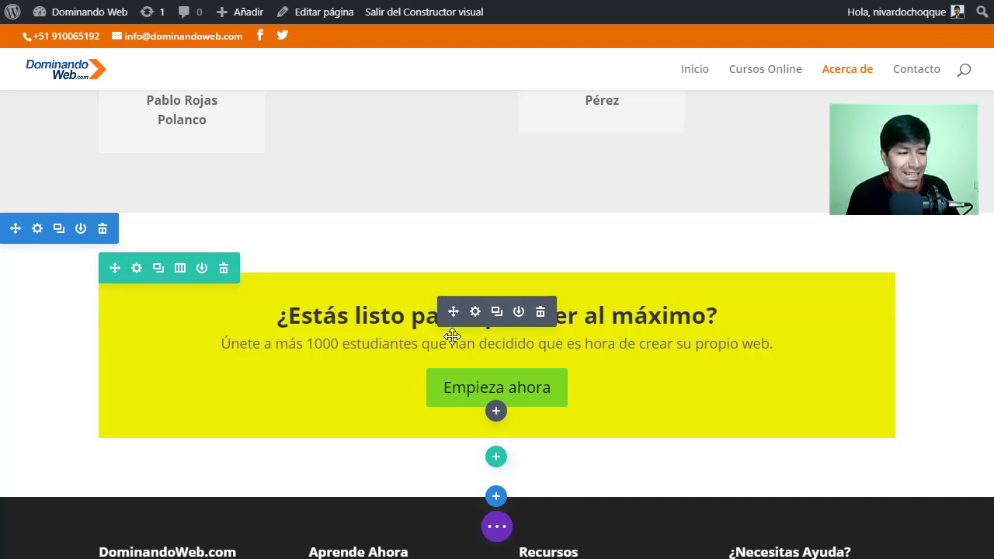
scroll(453, 337, up, 15)
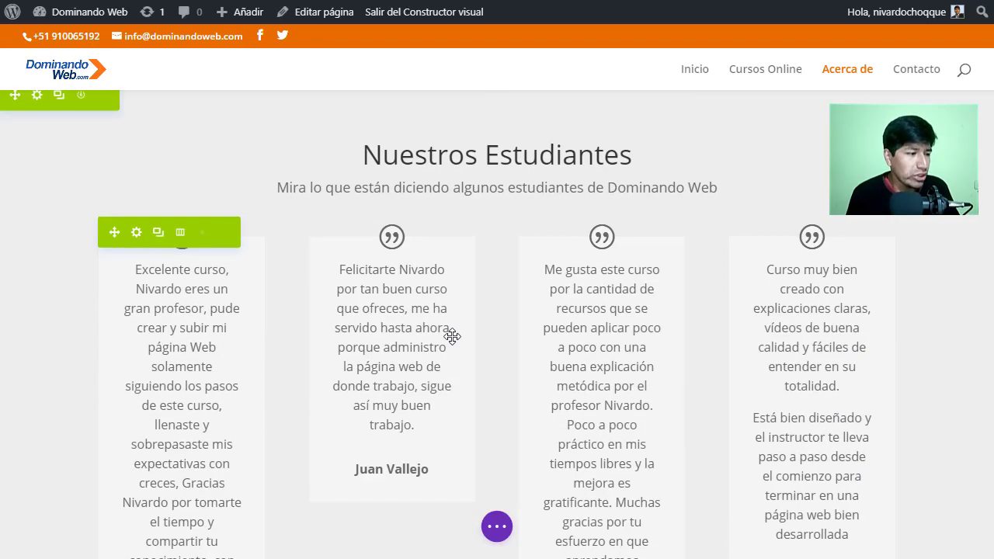
scroll(455, 344, up, 5)
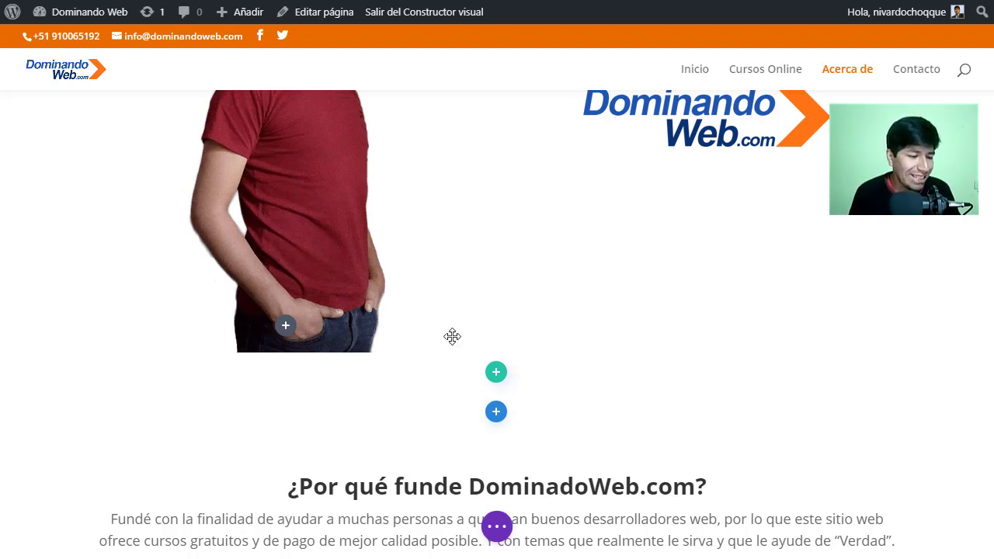
scroll(451, 337, down, 3)
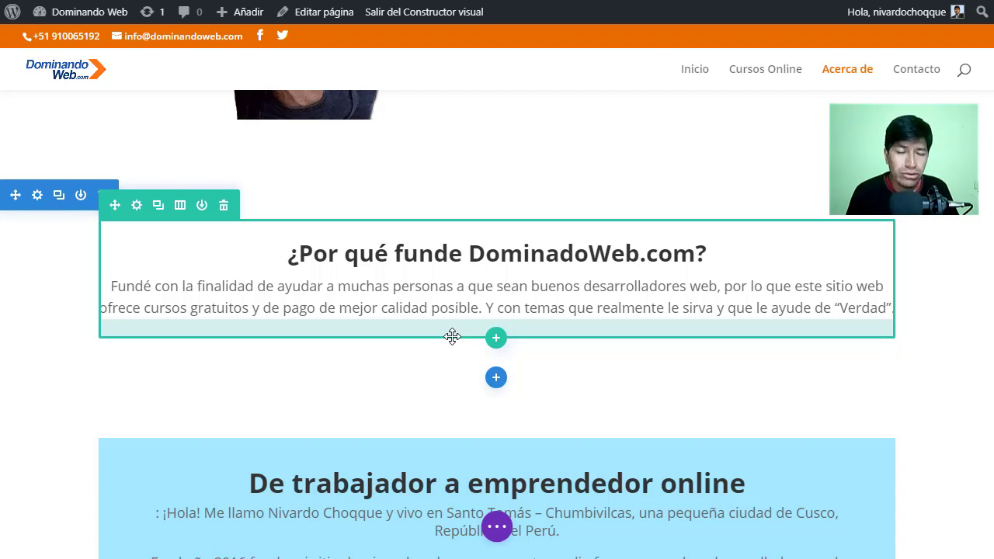
scroll(452, 336, down, 4)
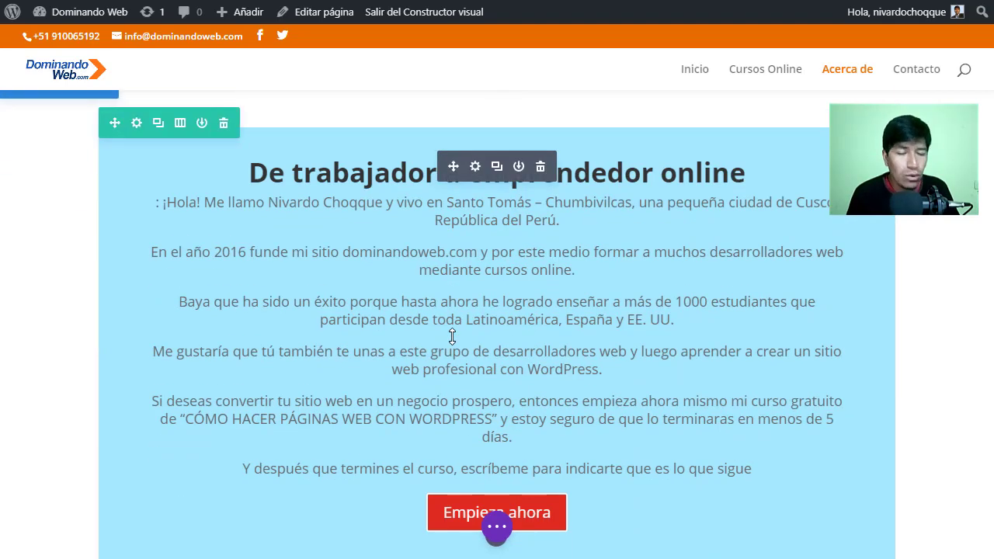
Check the finished Acerca de layout again, from the call to action and student testimonials back to the opening photo, logo and founding-reason text.
scroll(453, 336, down, 1)
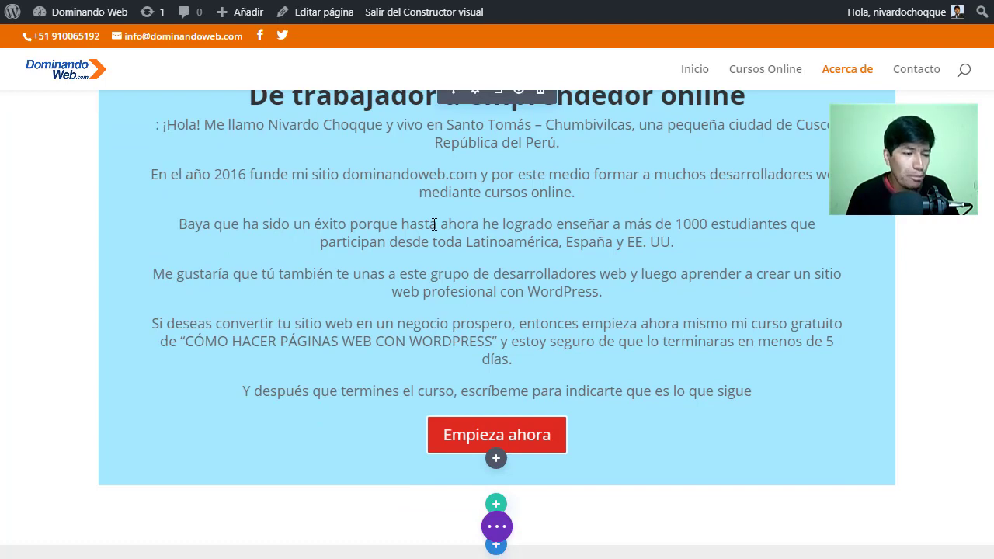
scroll(435, 224, down, 1)
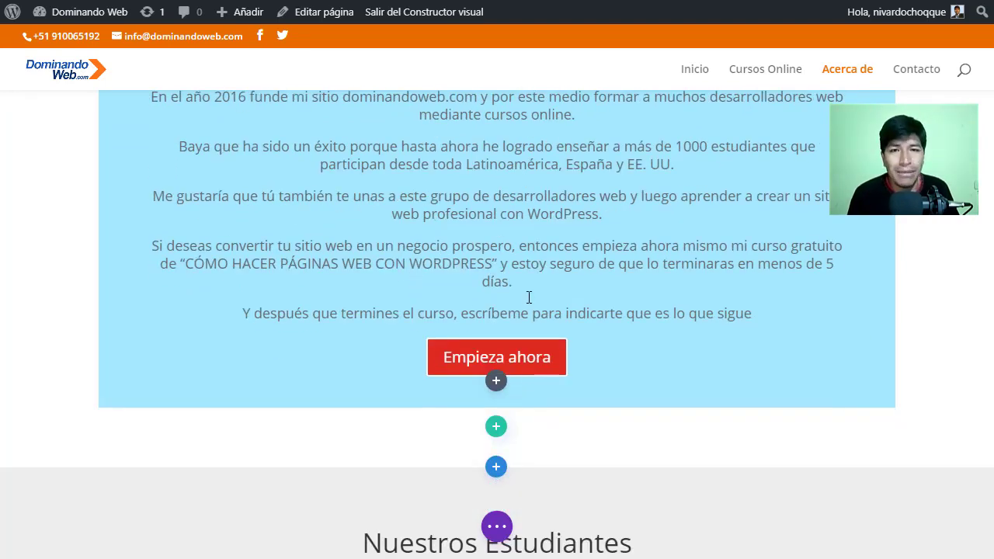
scroll(529, 297, down, 5)
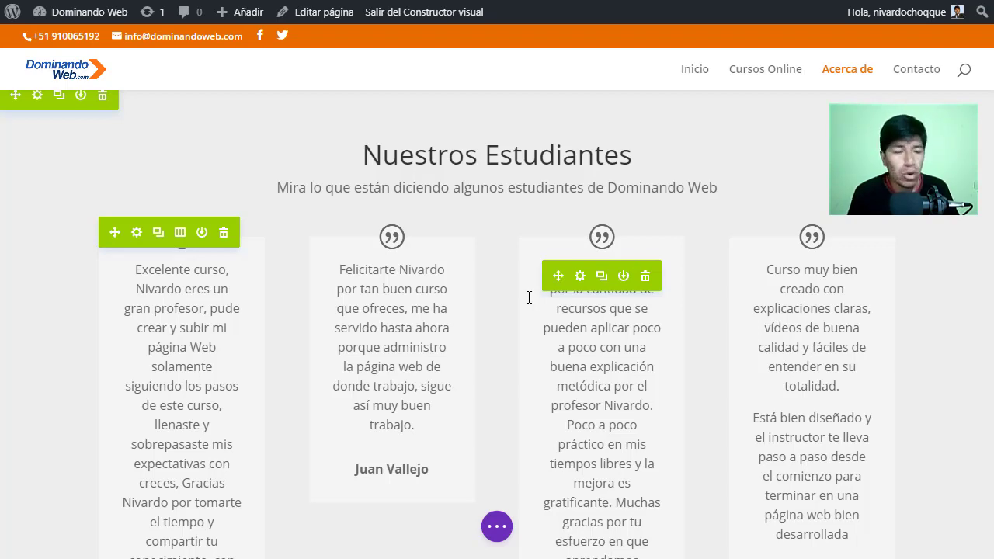
scroll(529, 297, down, 6)
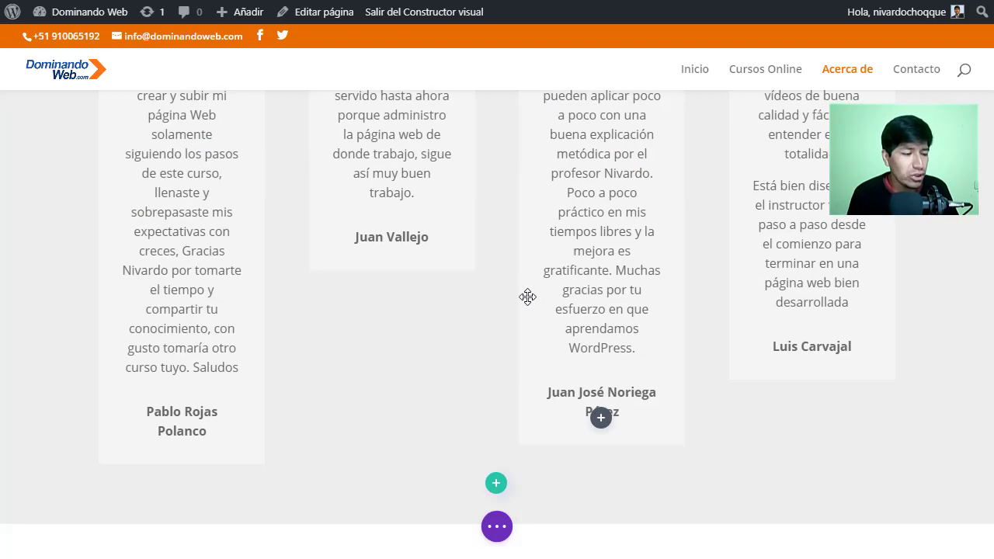
scroll(527, 297, up, 2)
scroll(527, 296, up, 15)
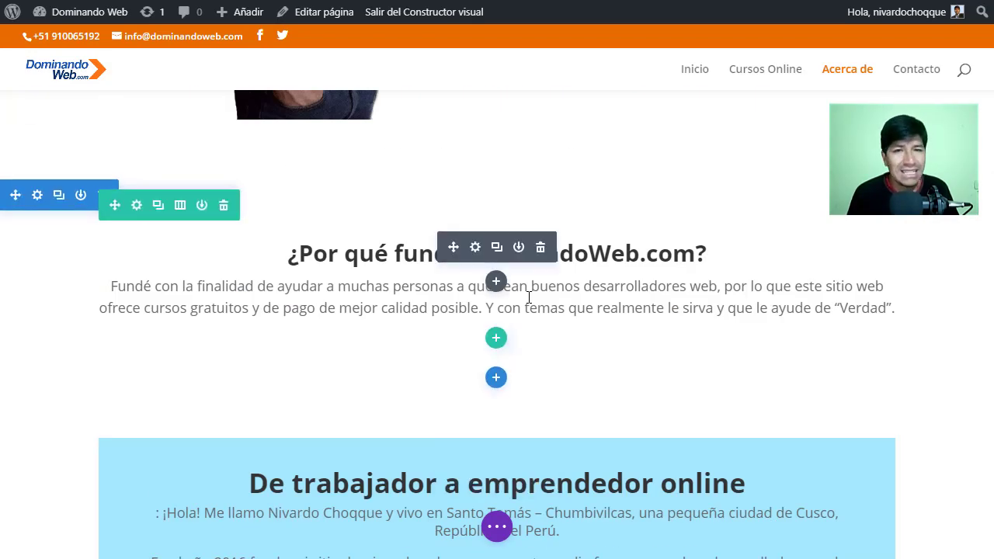
scroll(529, 297, up, 5)
scroll(528, 298, up, 3)
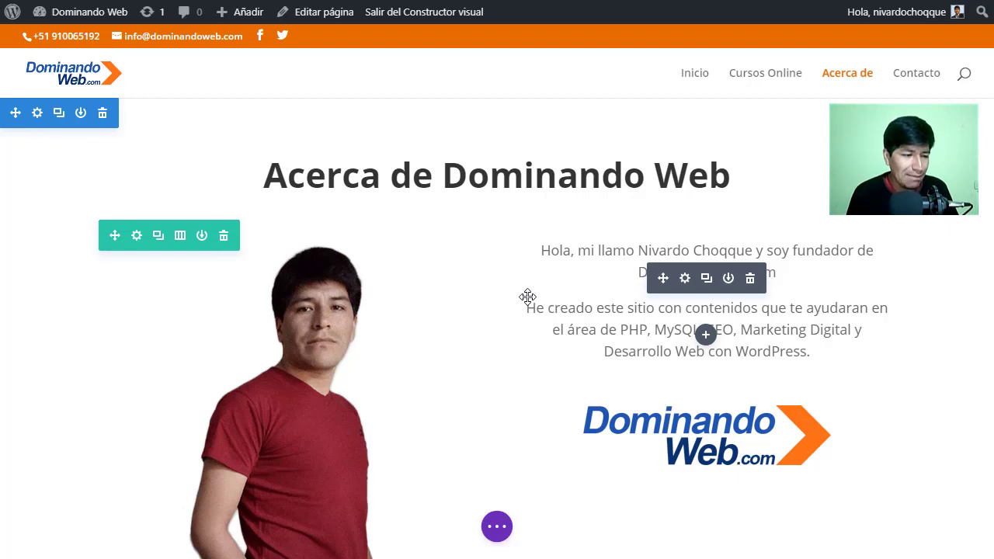
scroll(529, 298, down, 2)
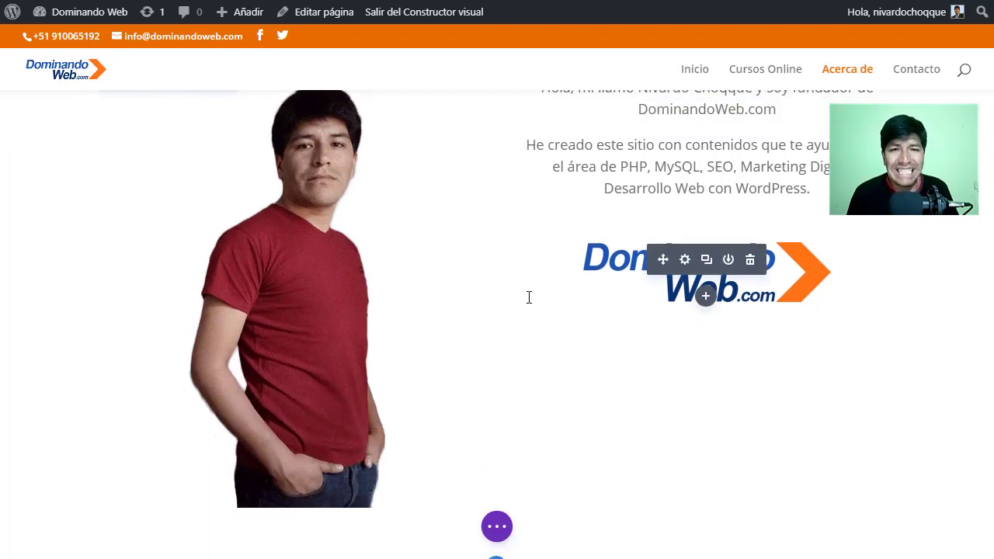
scroll(528, 297, up, 1)
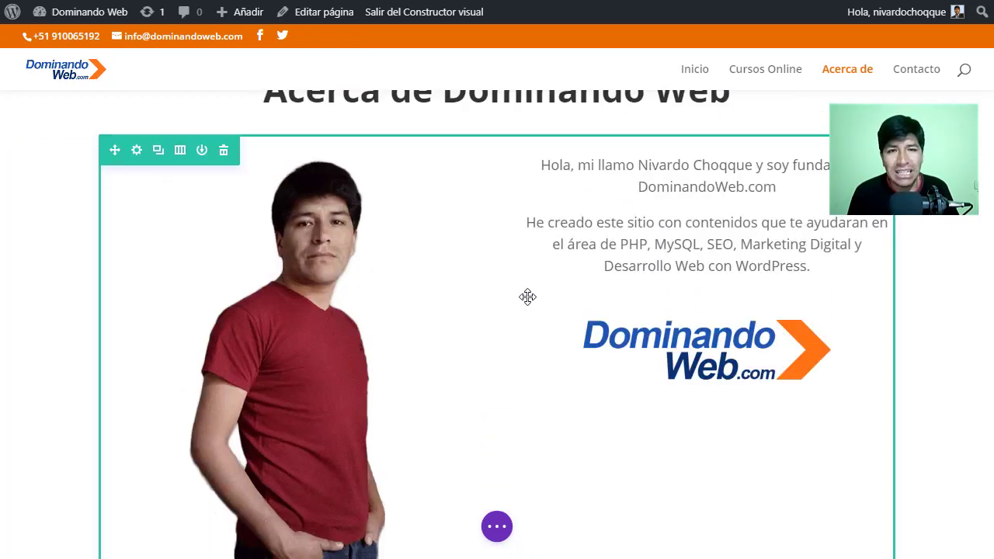
scroll(527, 298, down, 3)
scroll(527, 298, down, 2)
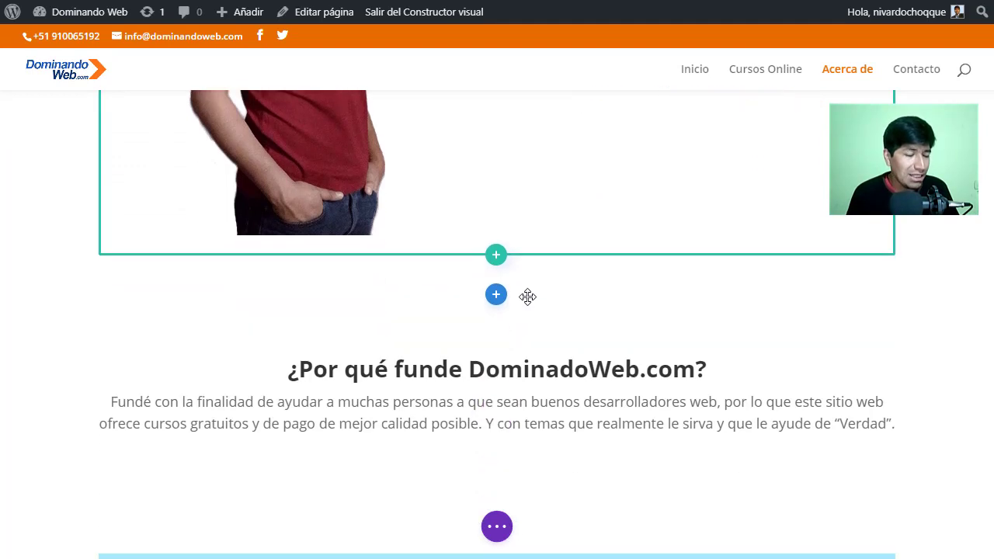
scroll(527, 297, up, 3)
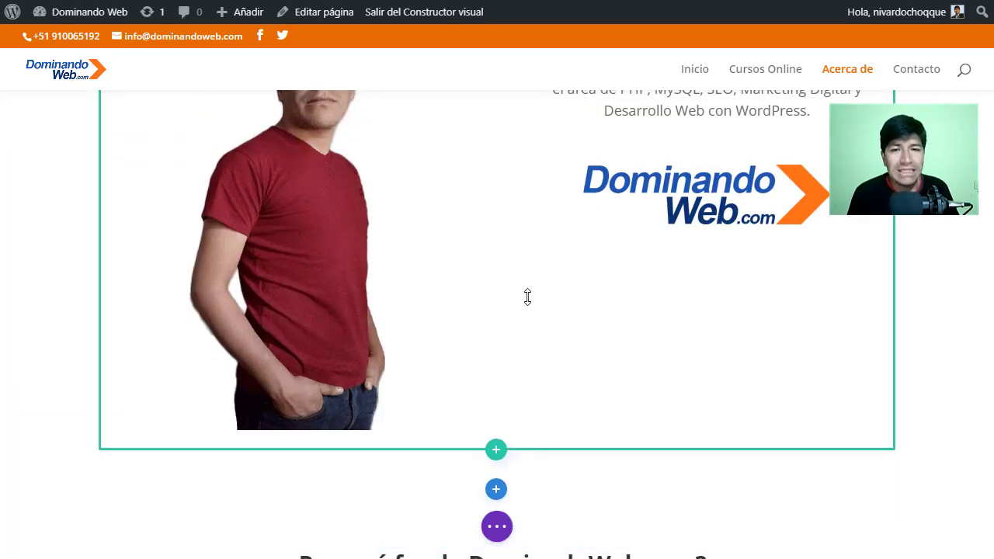